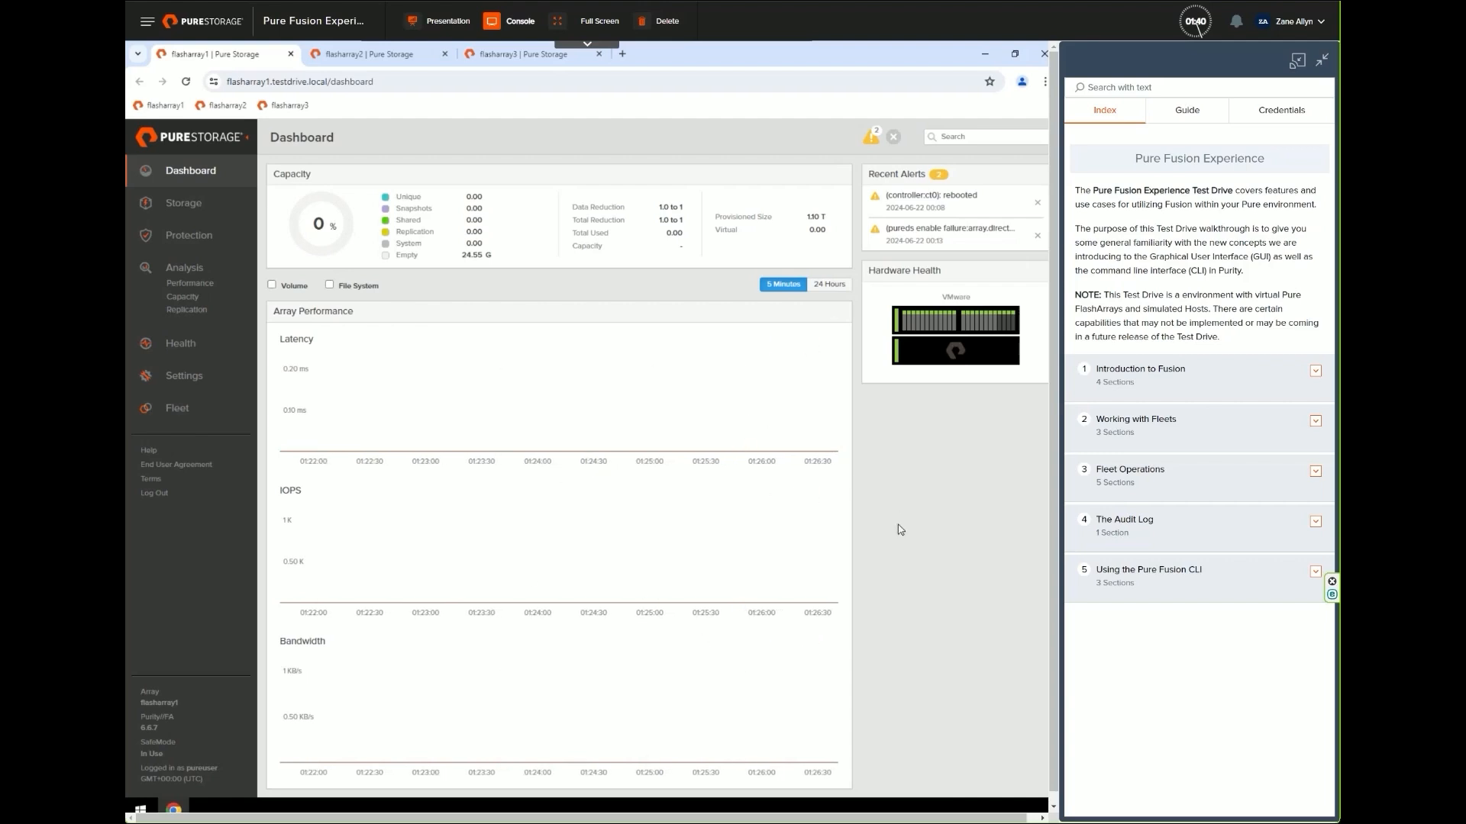
- View the dashboards of flasharray2 and flasharray3, return to flasharray1, and collapse the lab guide
left_click(367, 54)
left_click(511, 57)
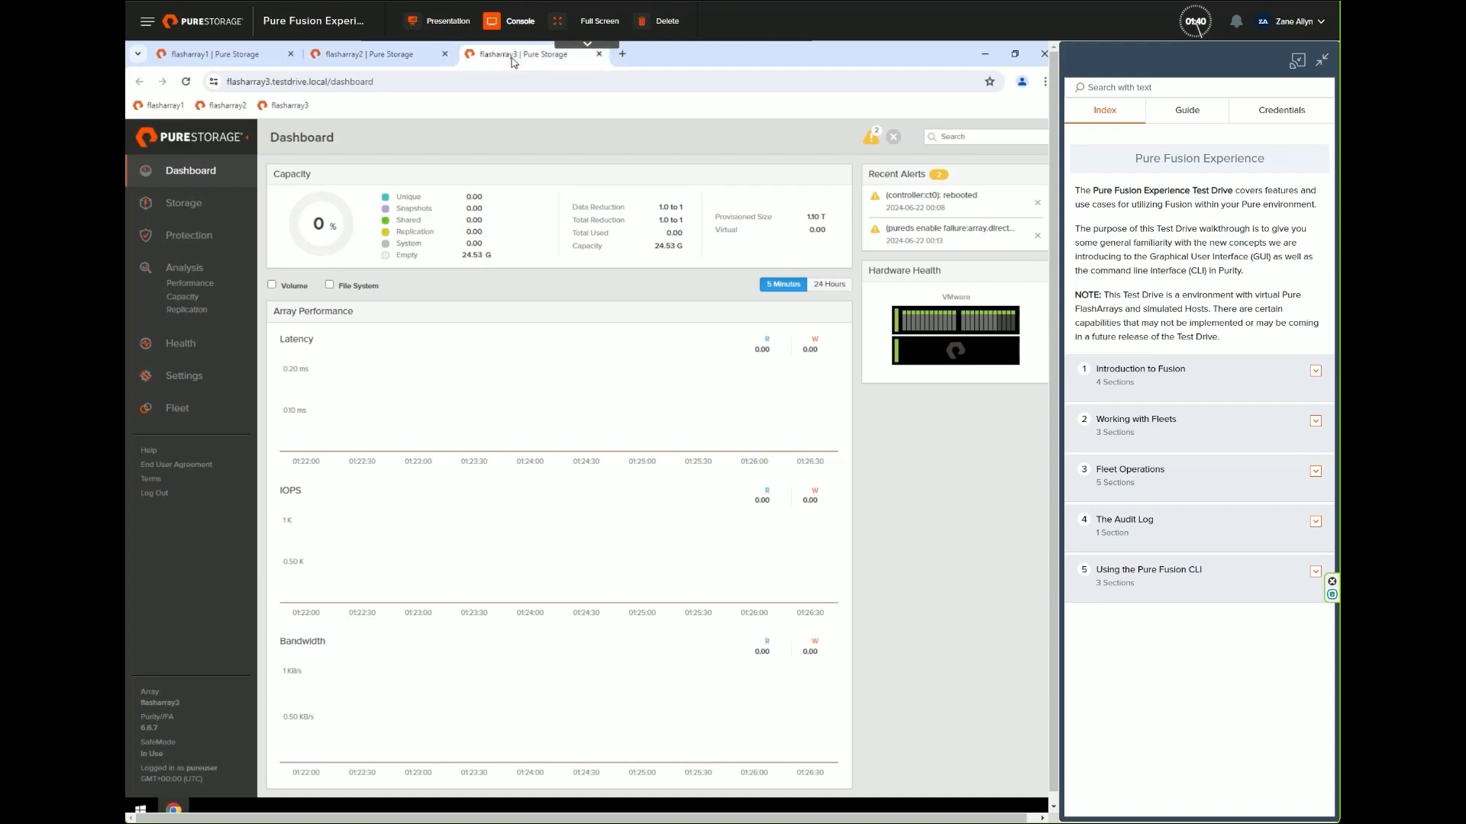
left_click(374, 55)
left_click(250, 59)
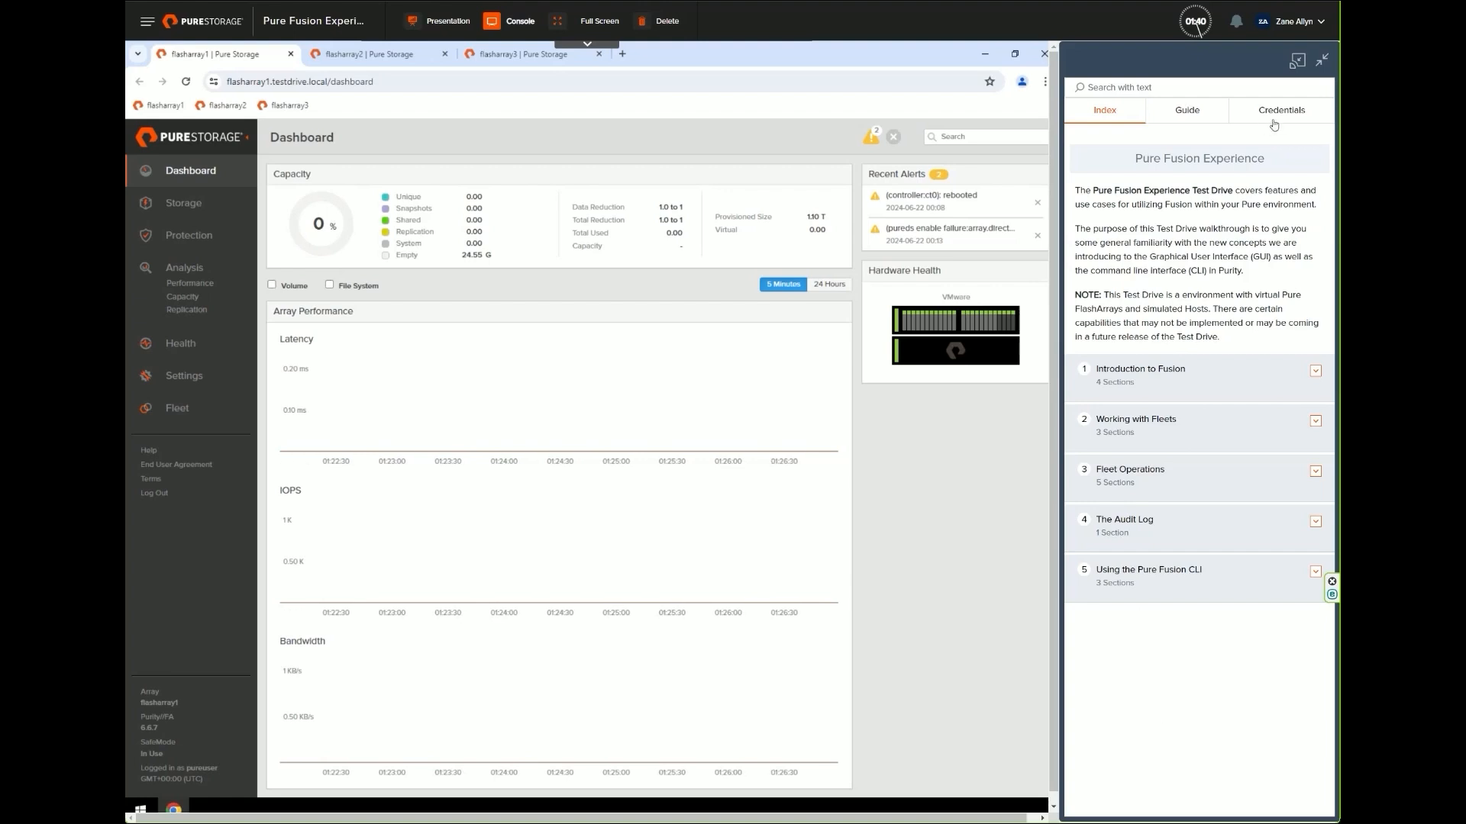
left_click(1321, 61)
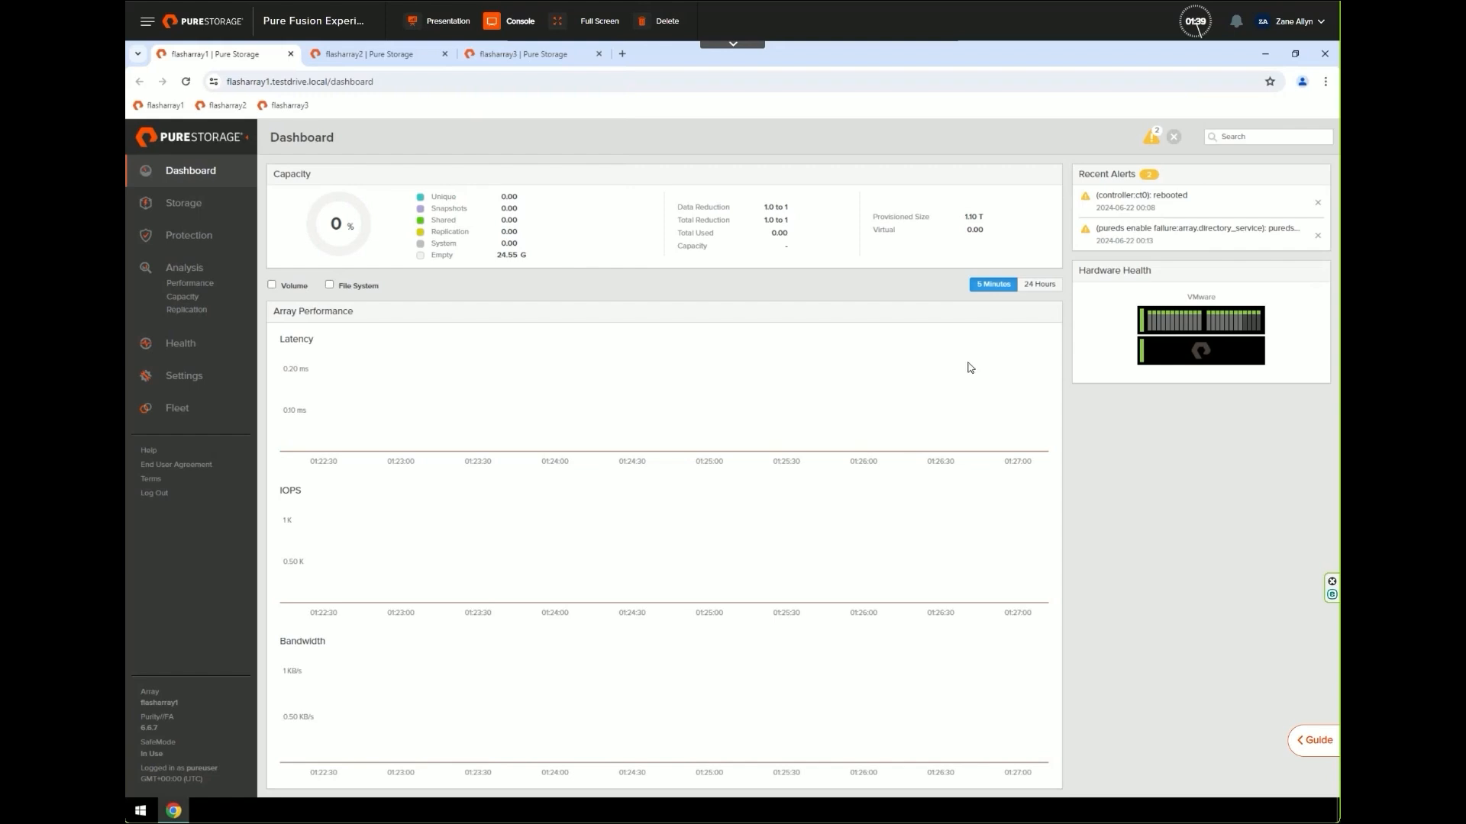
- Create a new fleet named DBFleet from flasharray1
left_click(181, 409)
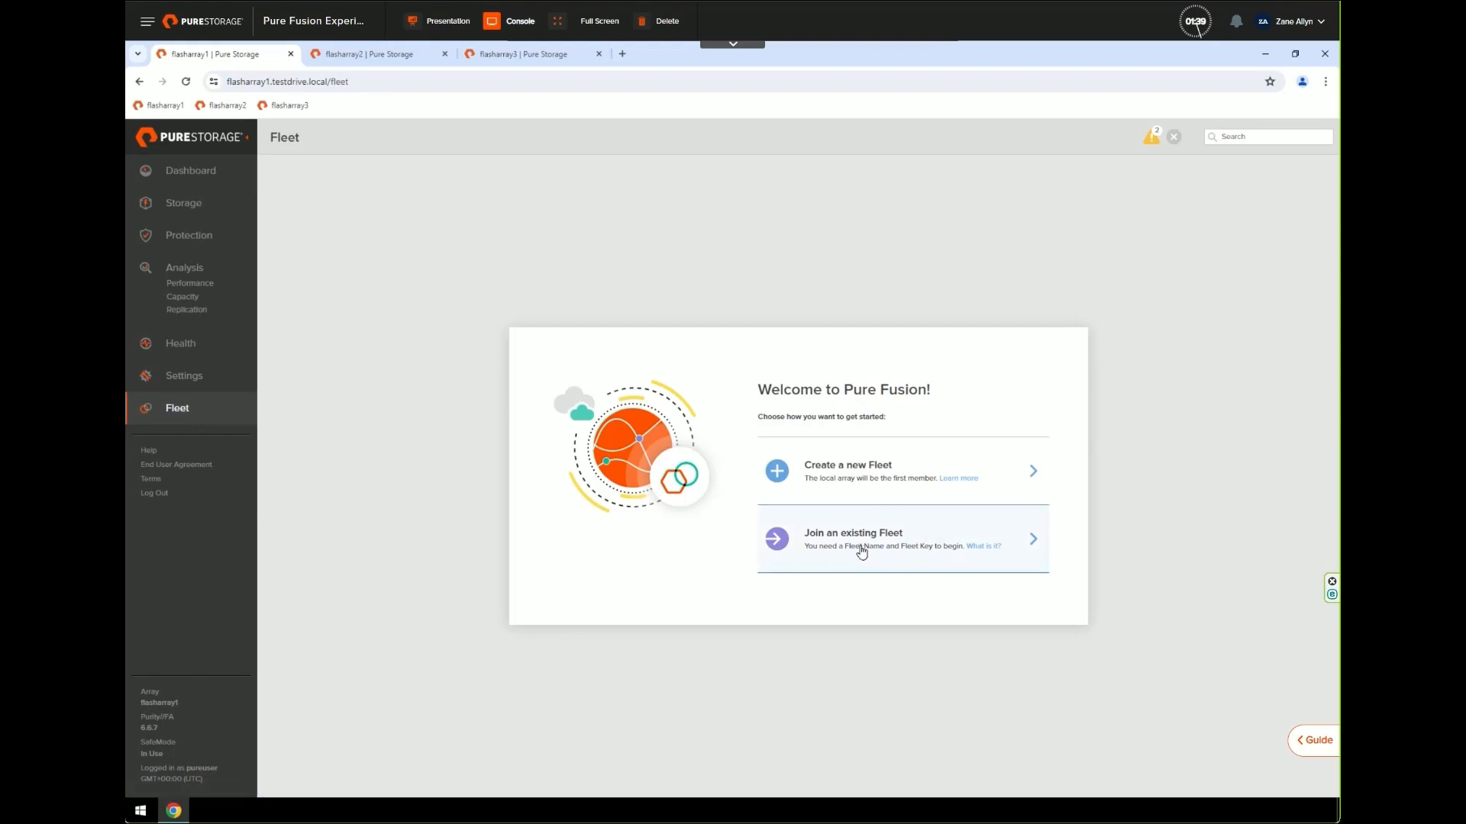
left_click(884, 477)
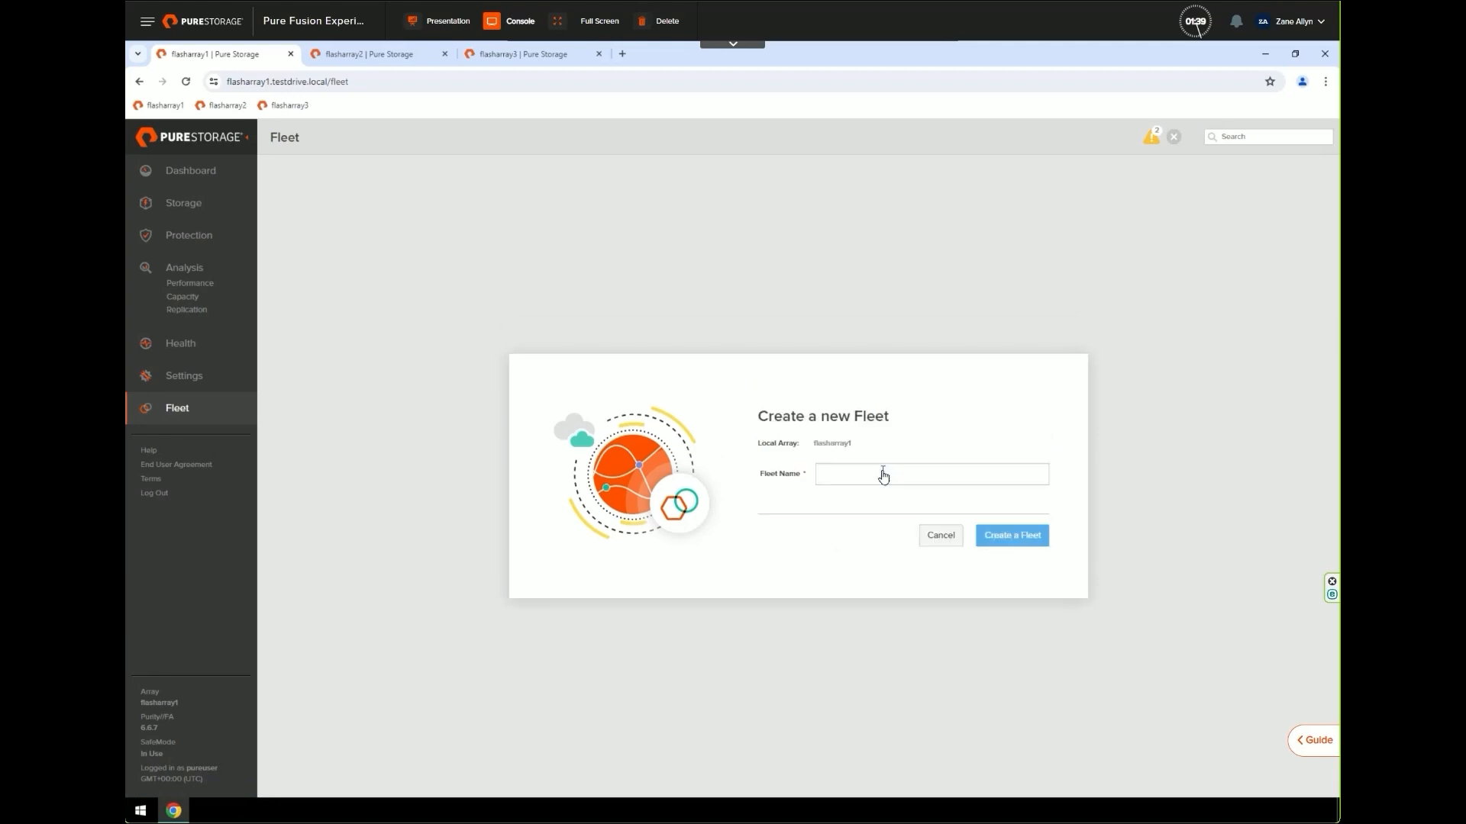
left_click(851, 477)
type("DBFleet")
left_click(1032, 539)
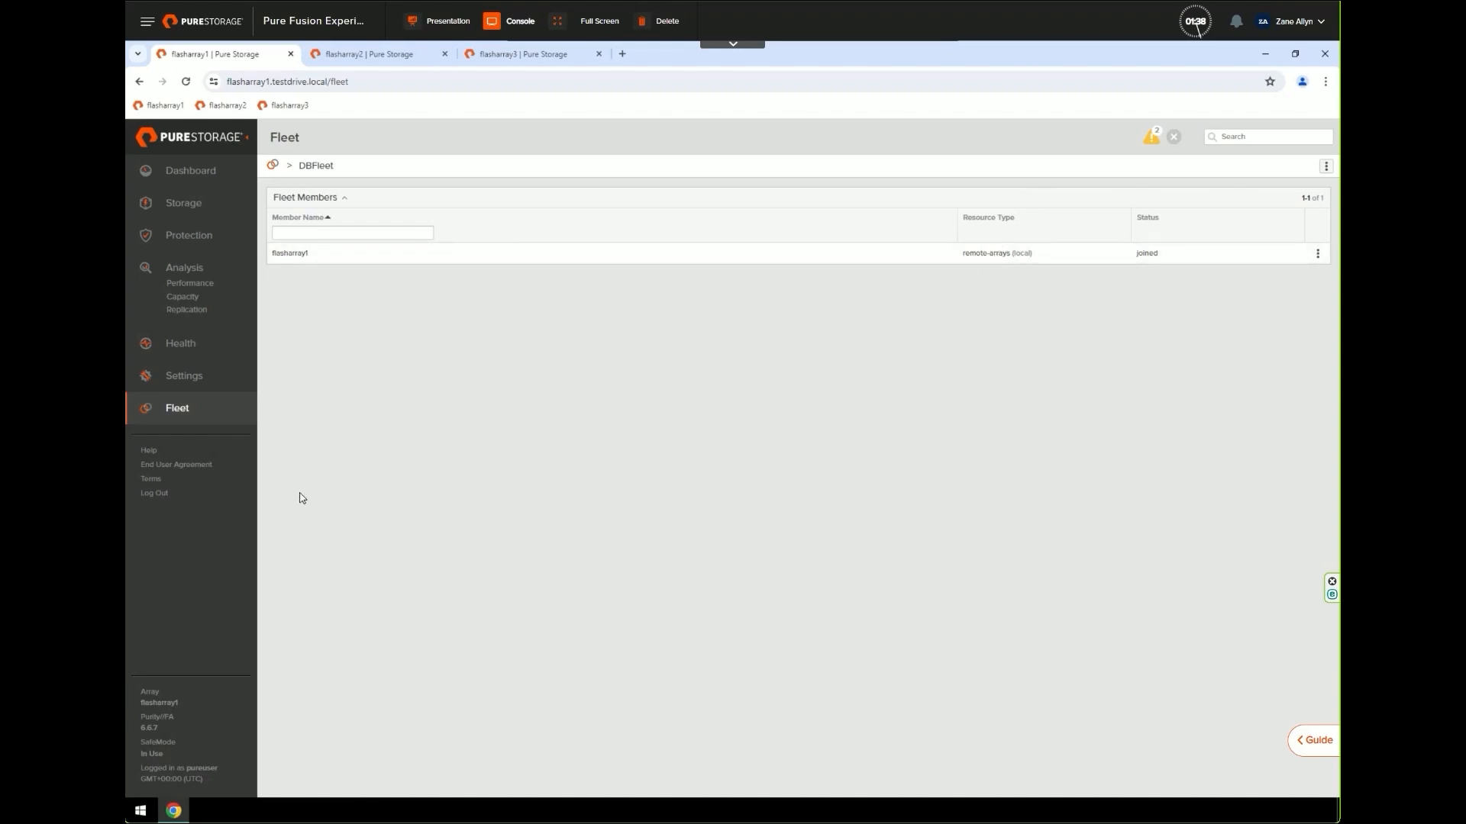
- Start joining flasharray2 to an existing fleet, entering DBFleet as the fleet name
left_click(377, 57)
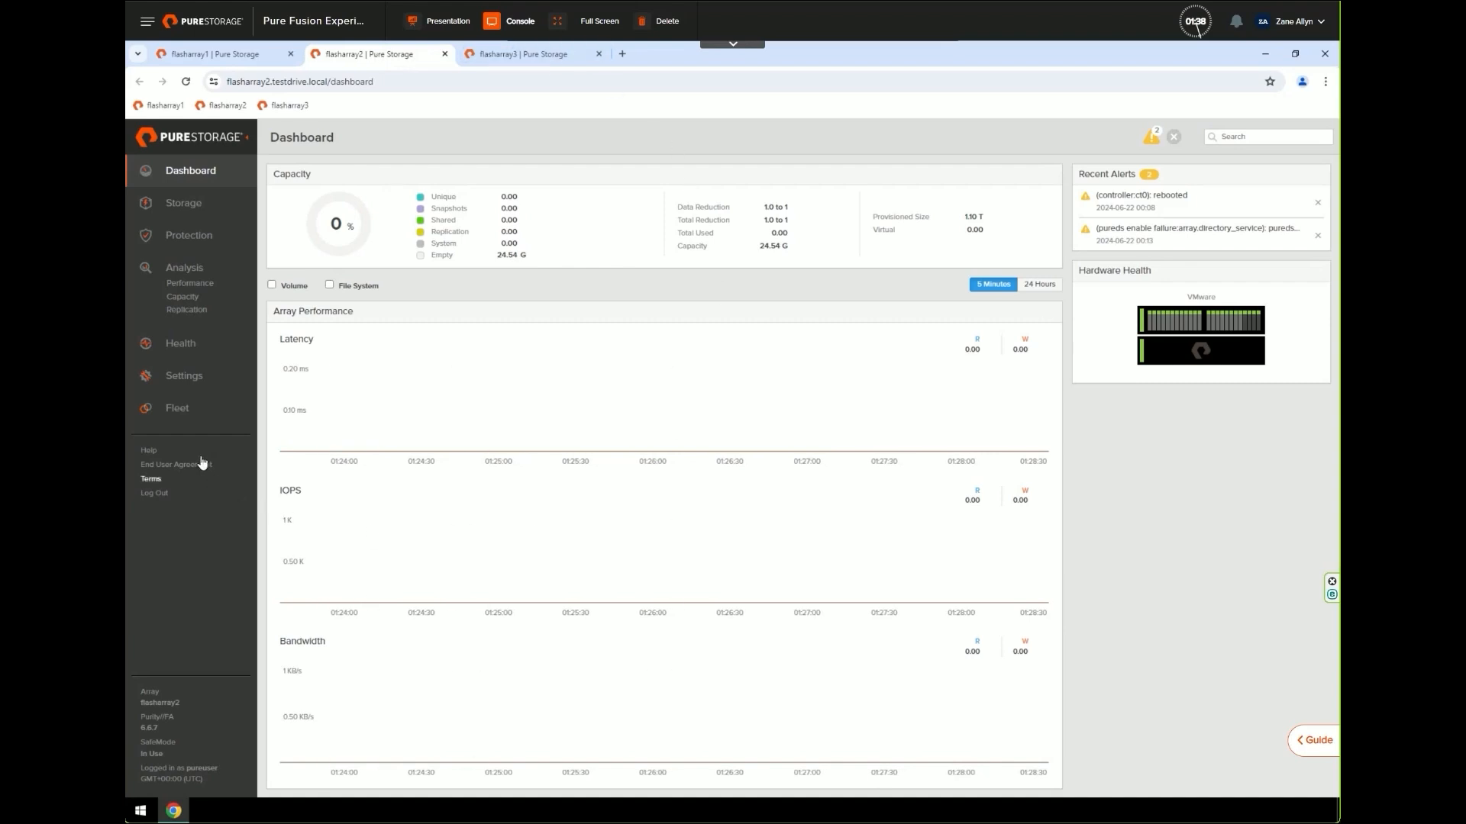
left_click(182, 414)
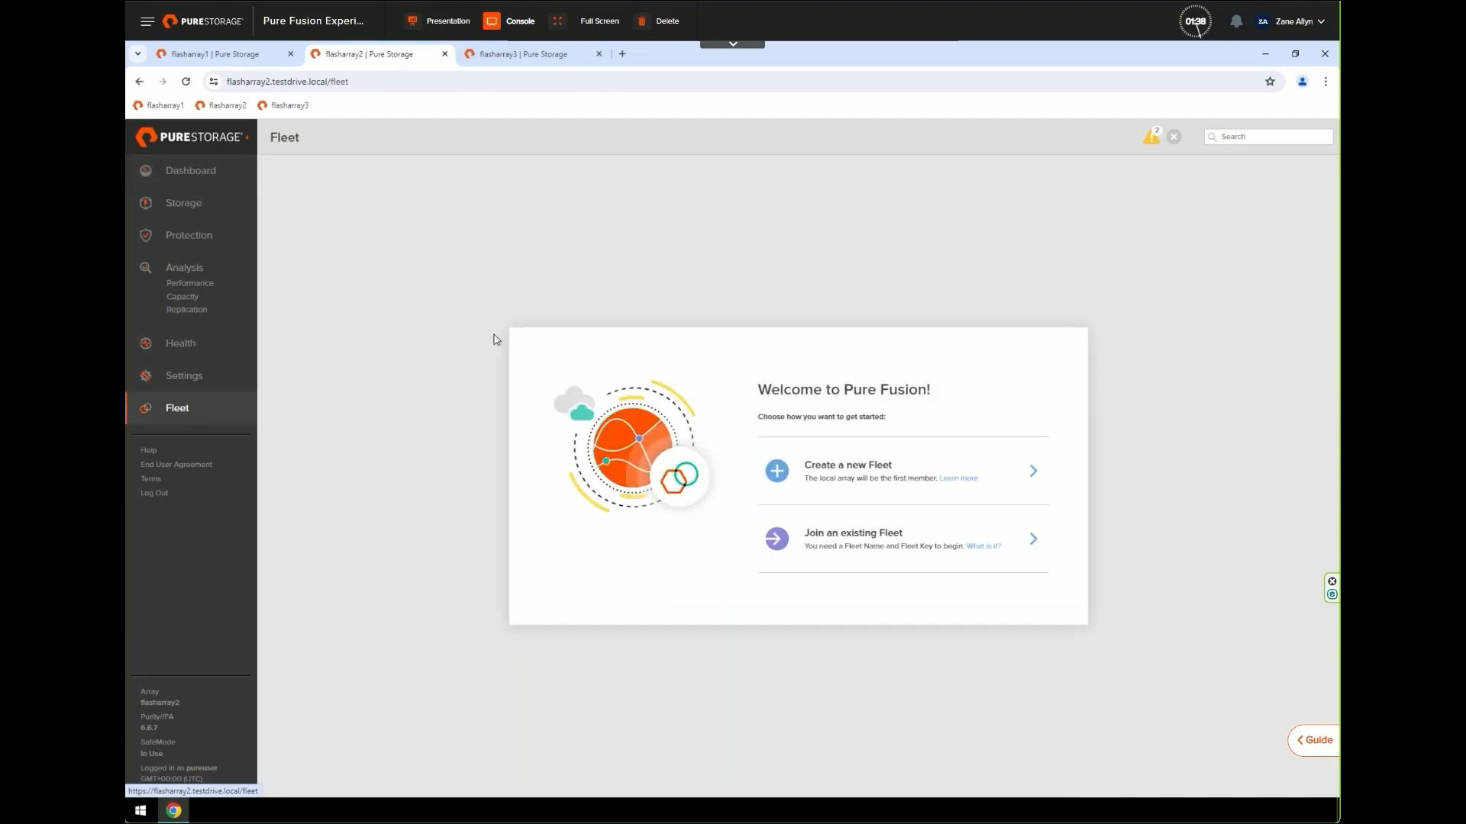
left_click(828, 548)
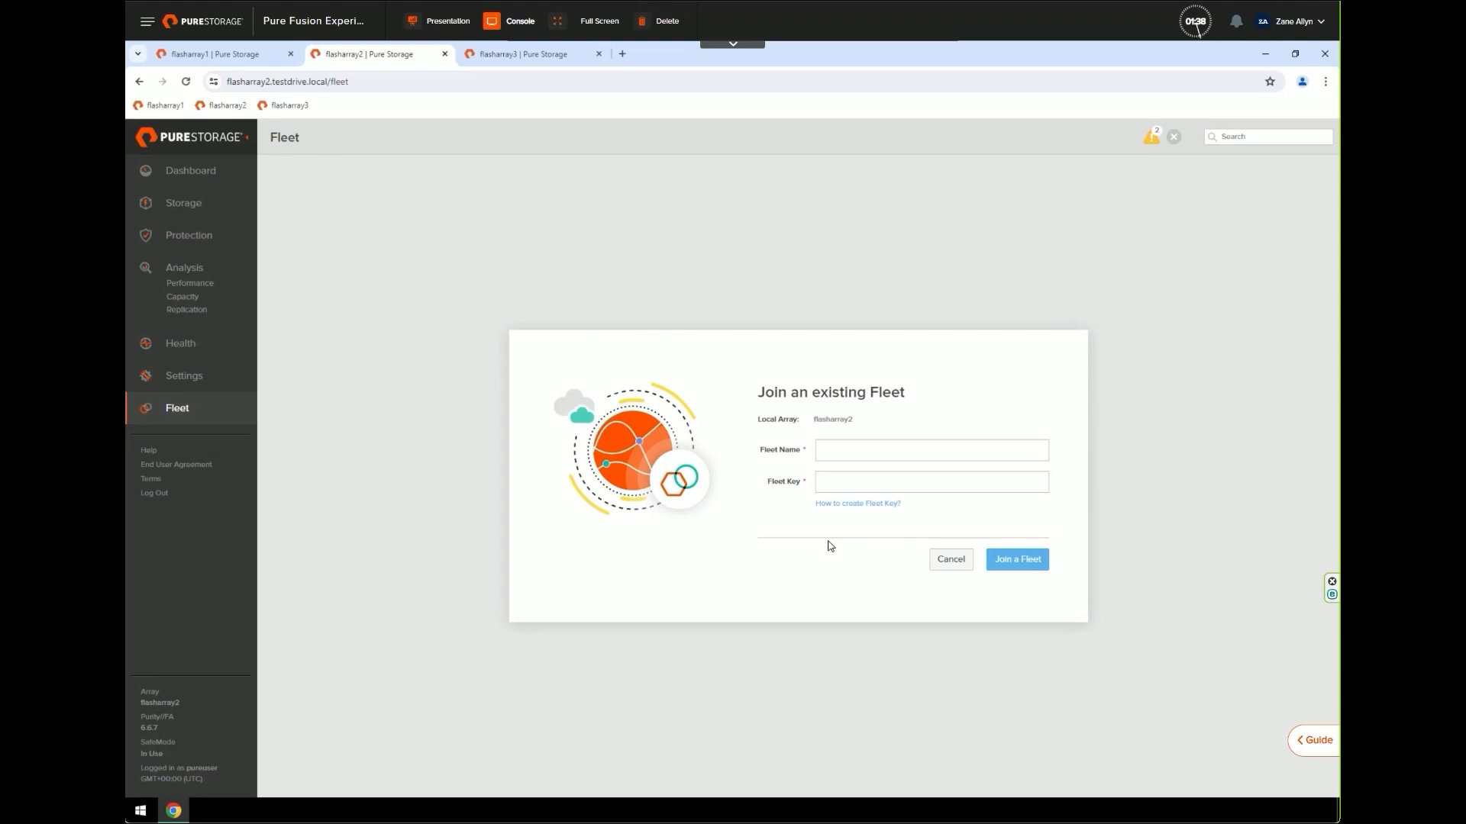
left_click(866, 454)
type("DBFleet")
mouse_move(836, 503)
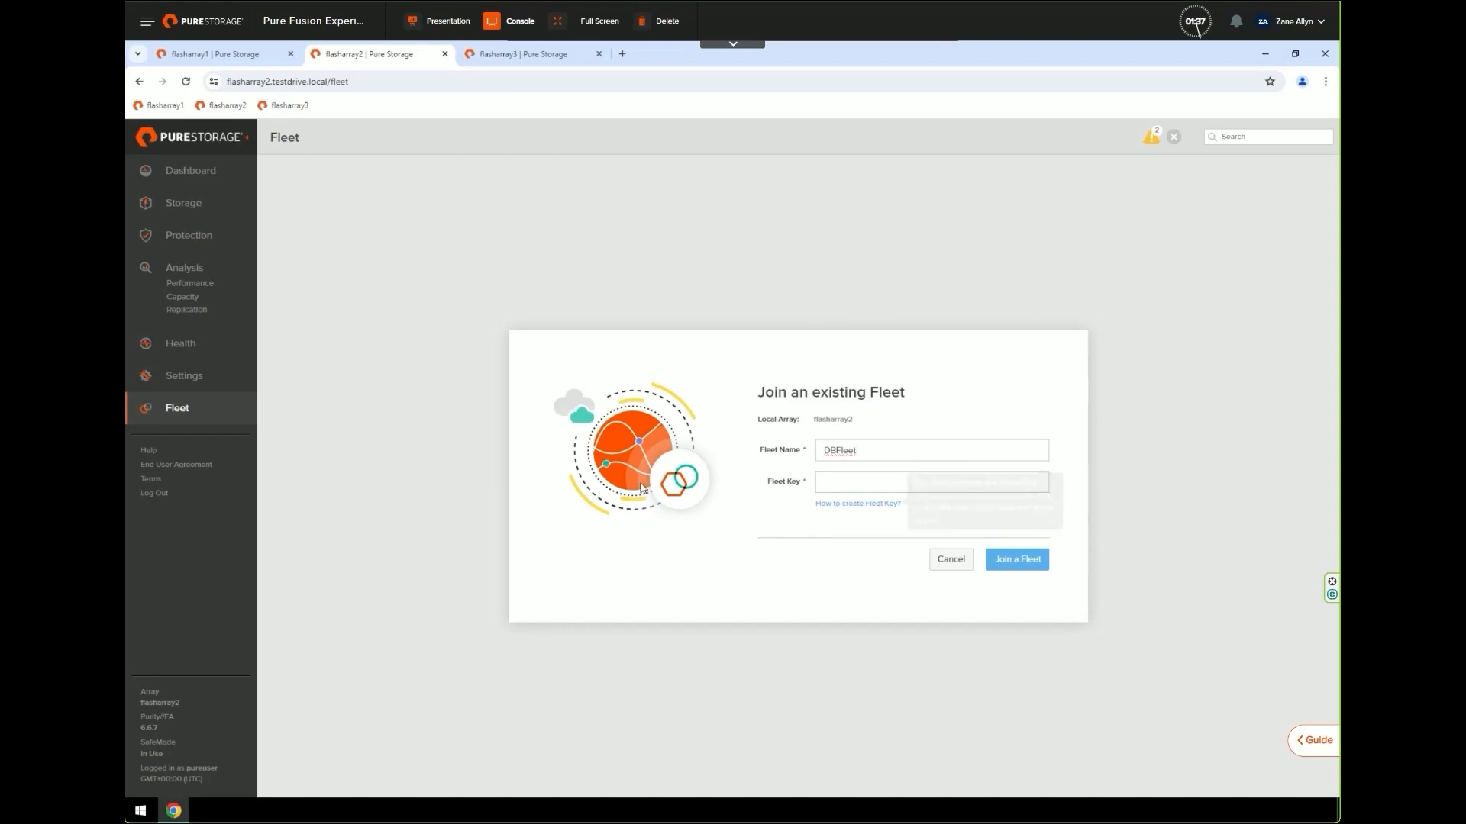
- Create a fleet key for DBFleet on flasharray1 and copy it to the clipboard
left_click(227, 58)
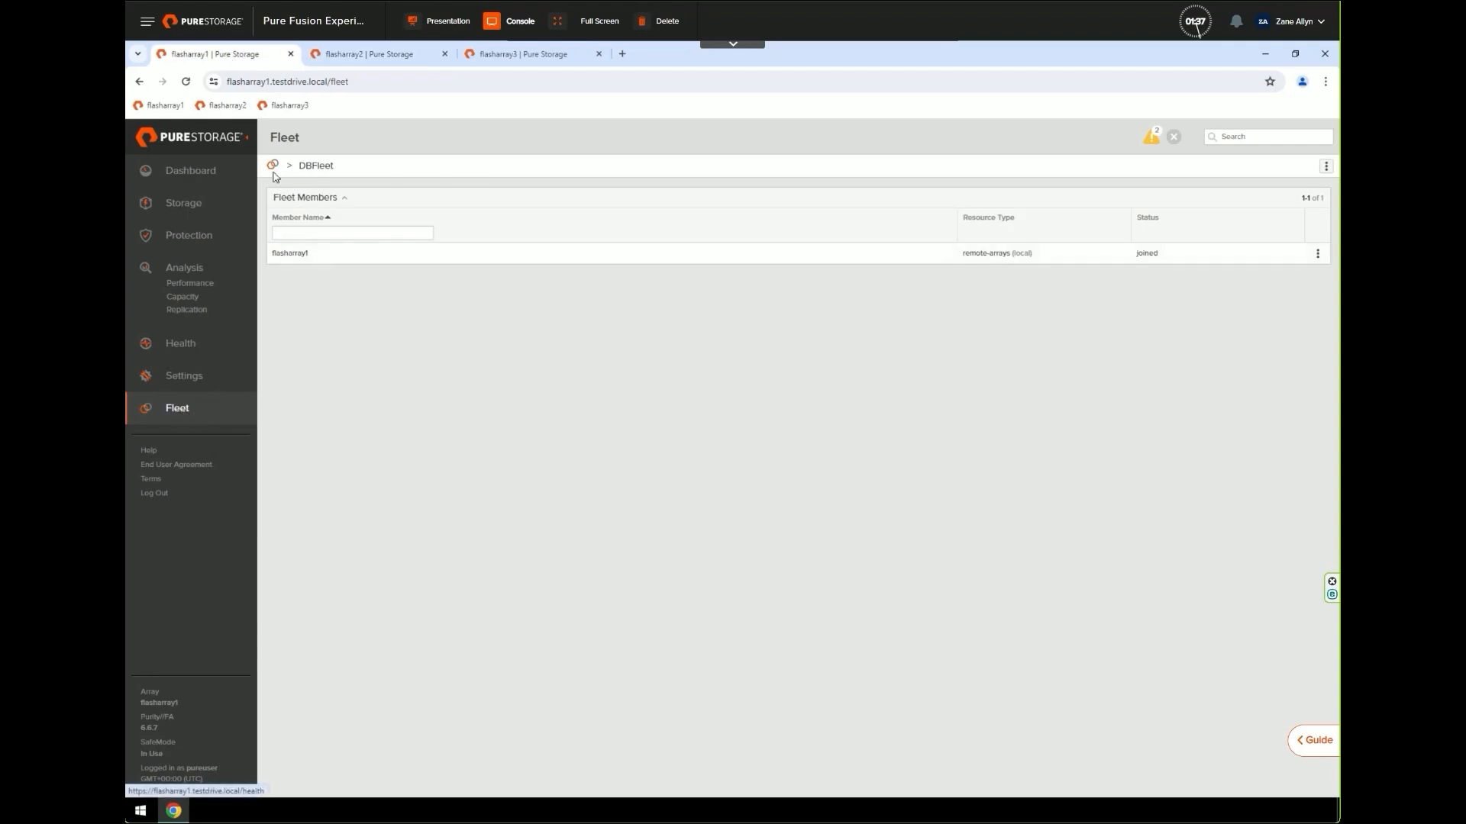
left_click(1327, 168)
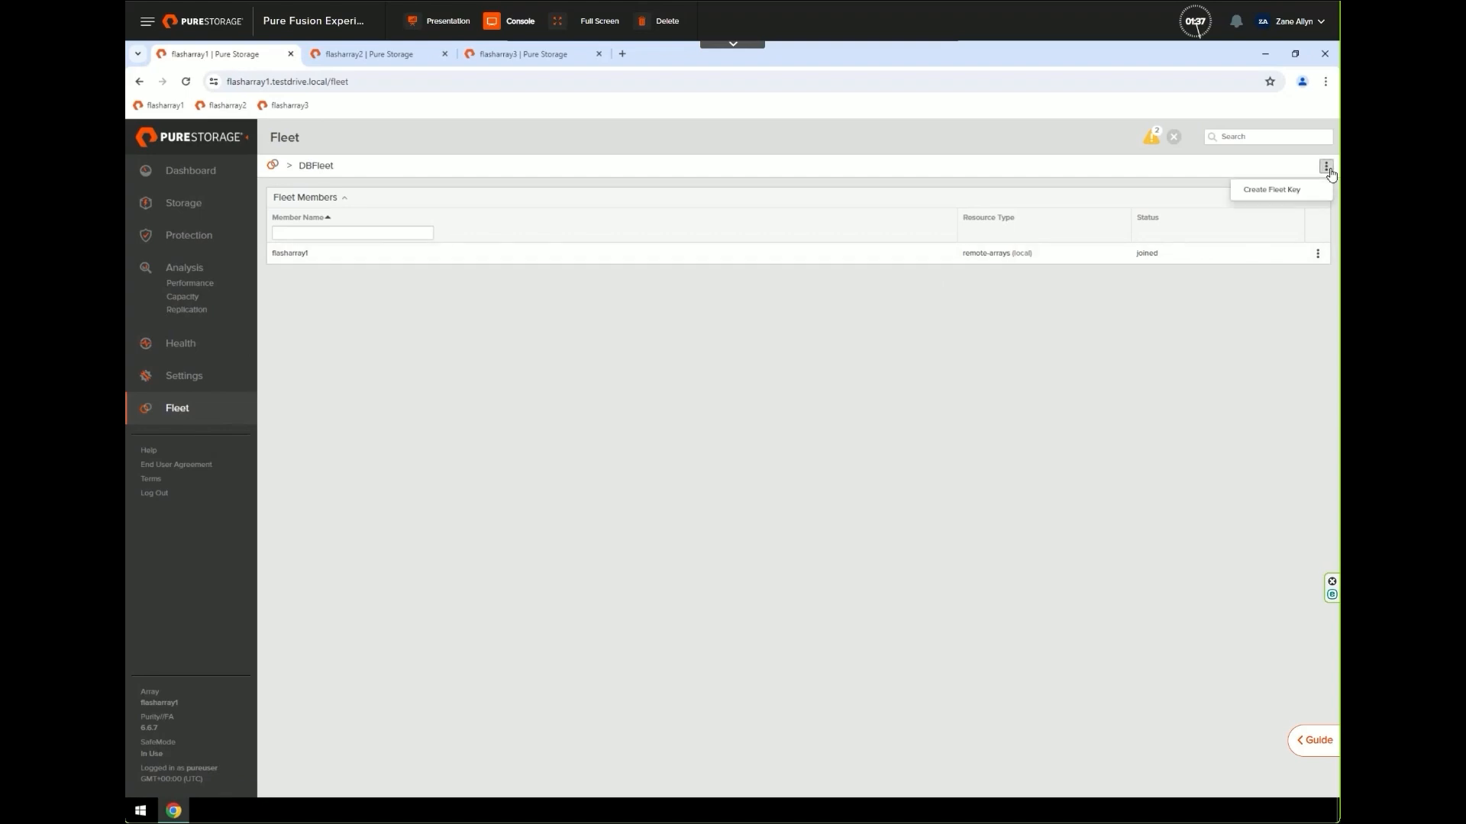
left_click(1273, 190)
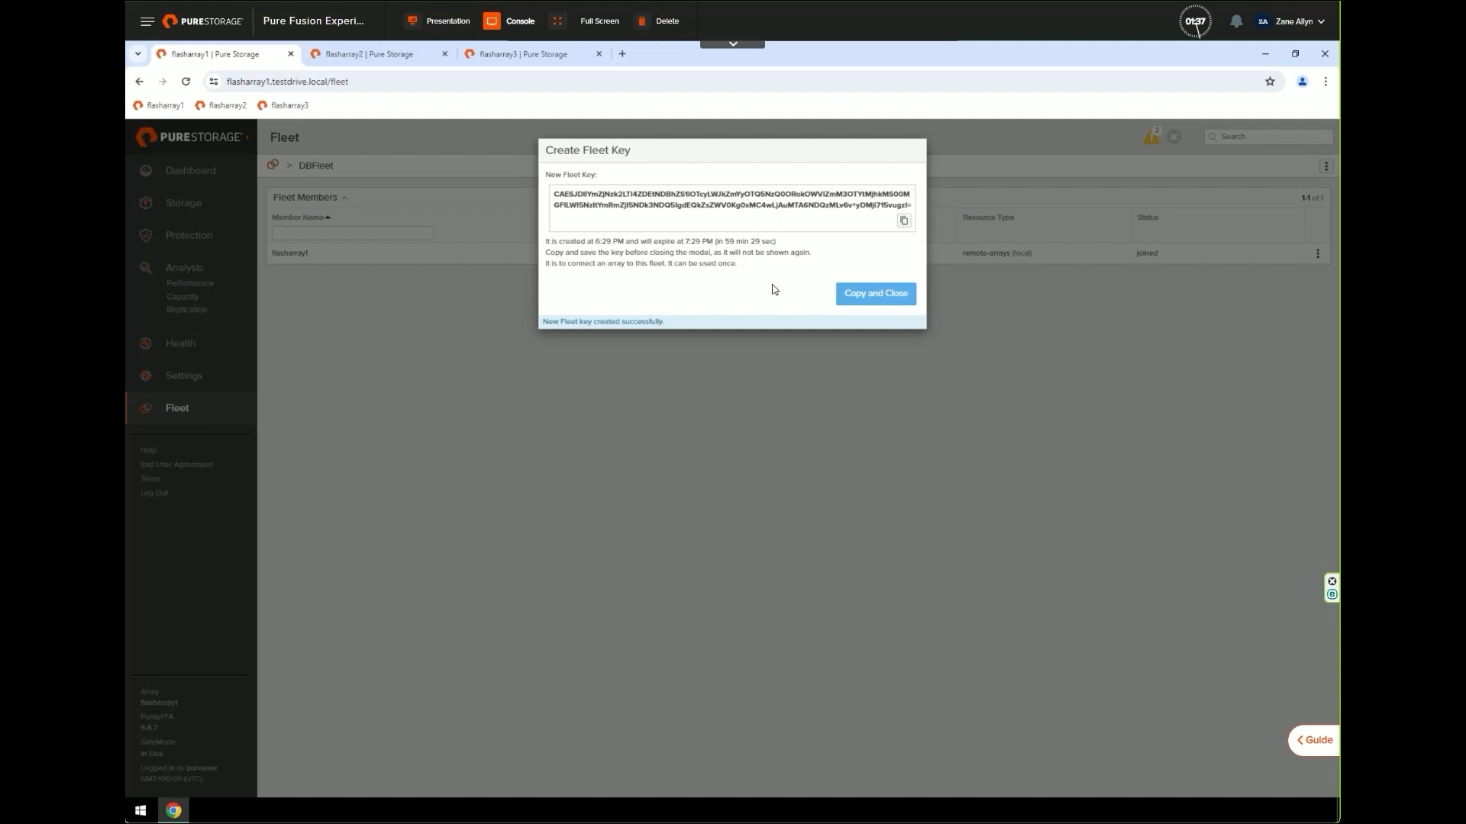
left_click(904, 222)
left_click(870, 306)
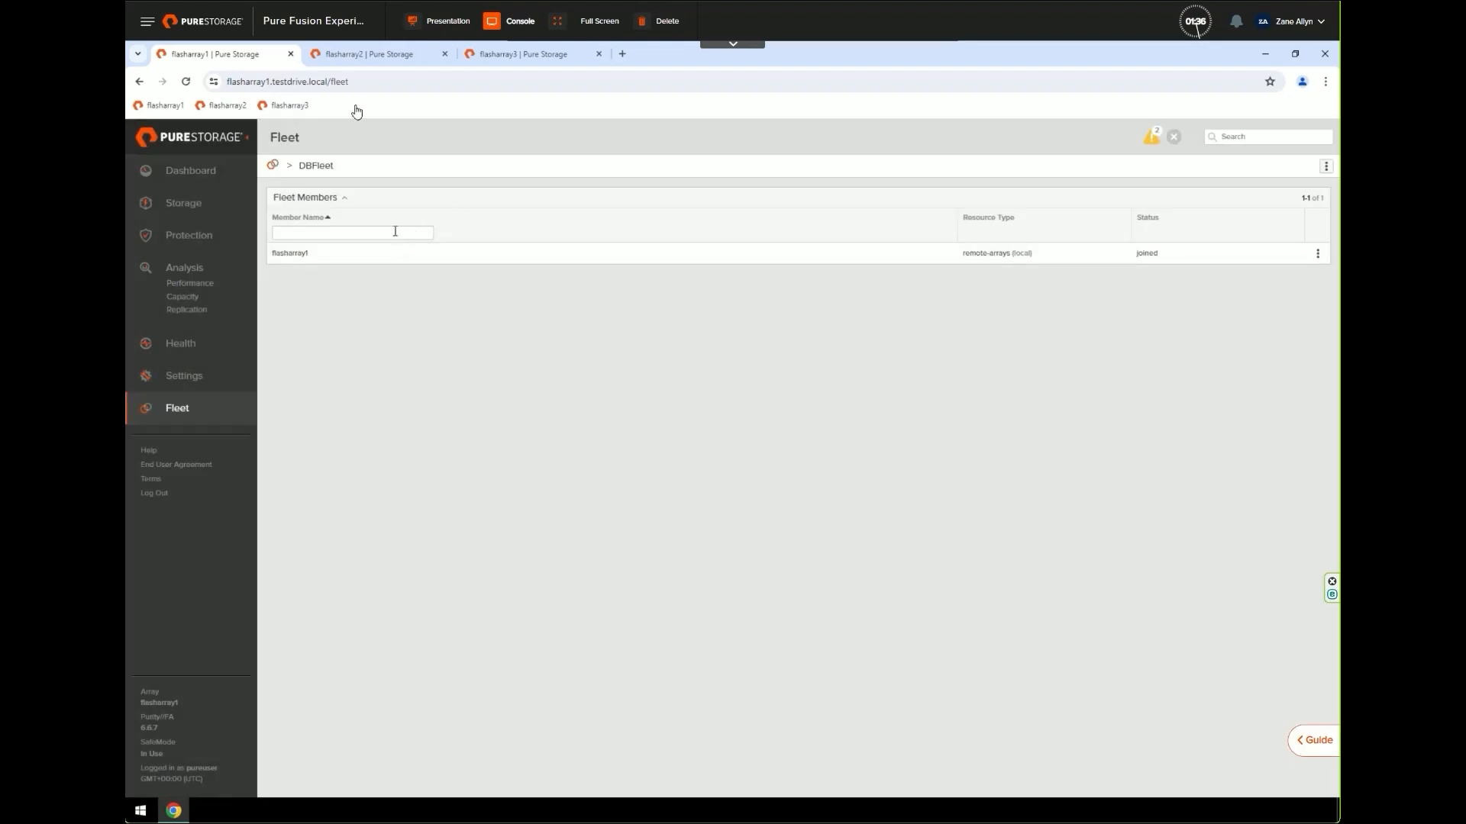
- Paste the fleet key on flasharray2 to join it to DBFleet, and check the fleet members from both arrays
left_click(348, 61)
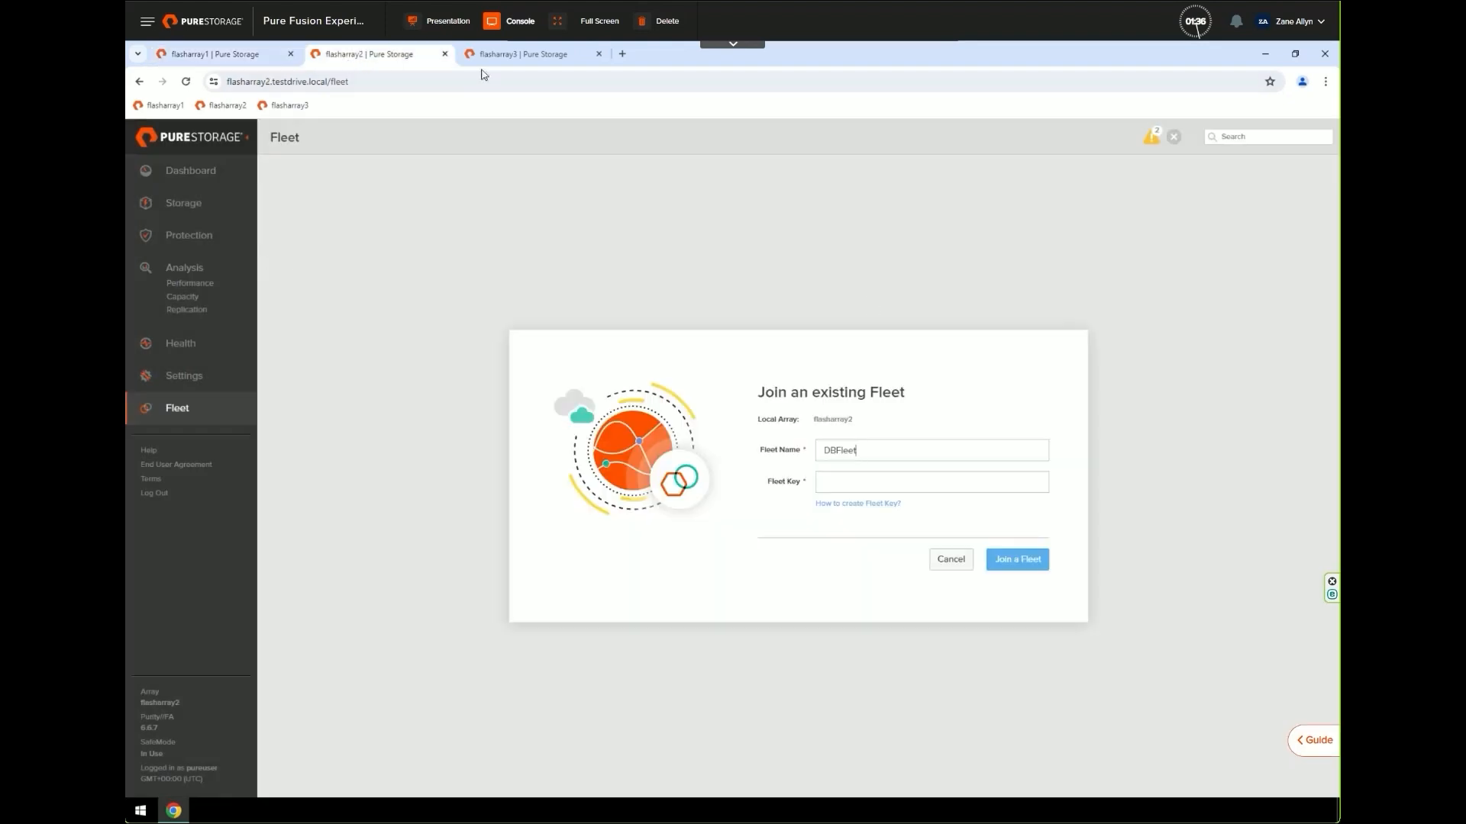
right_click(838, 479)
left_click(860, 607)
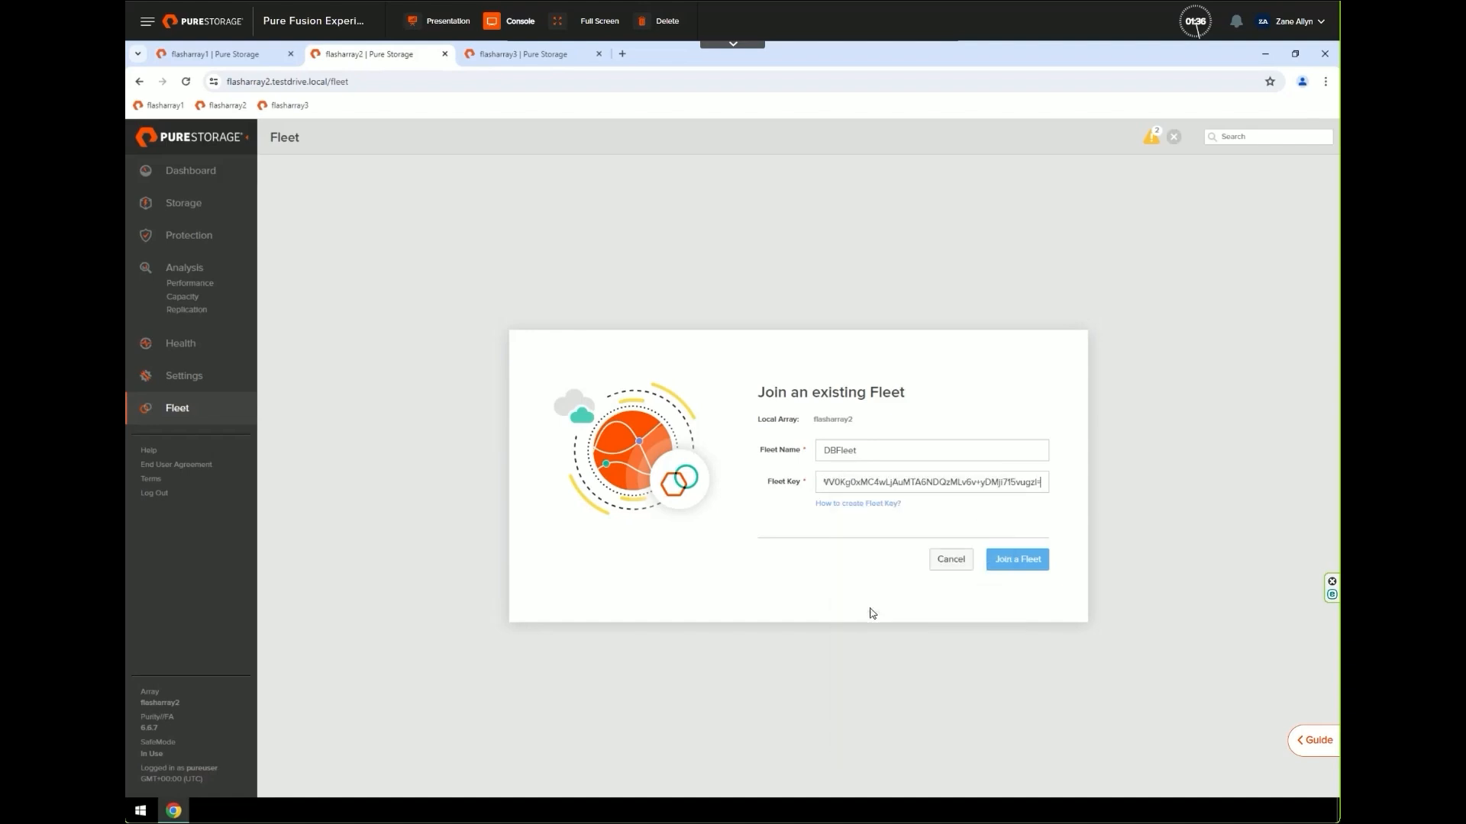
left_click(1015, 562)
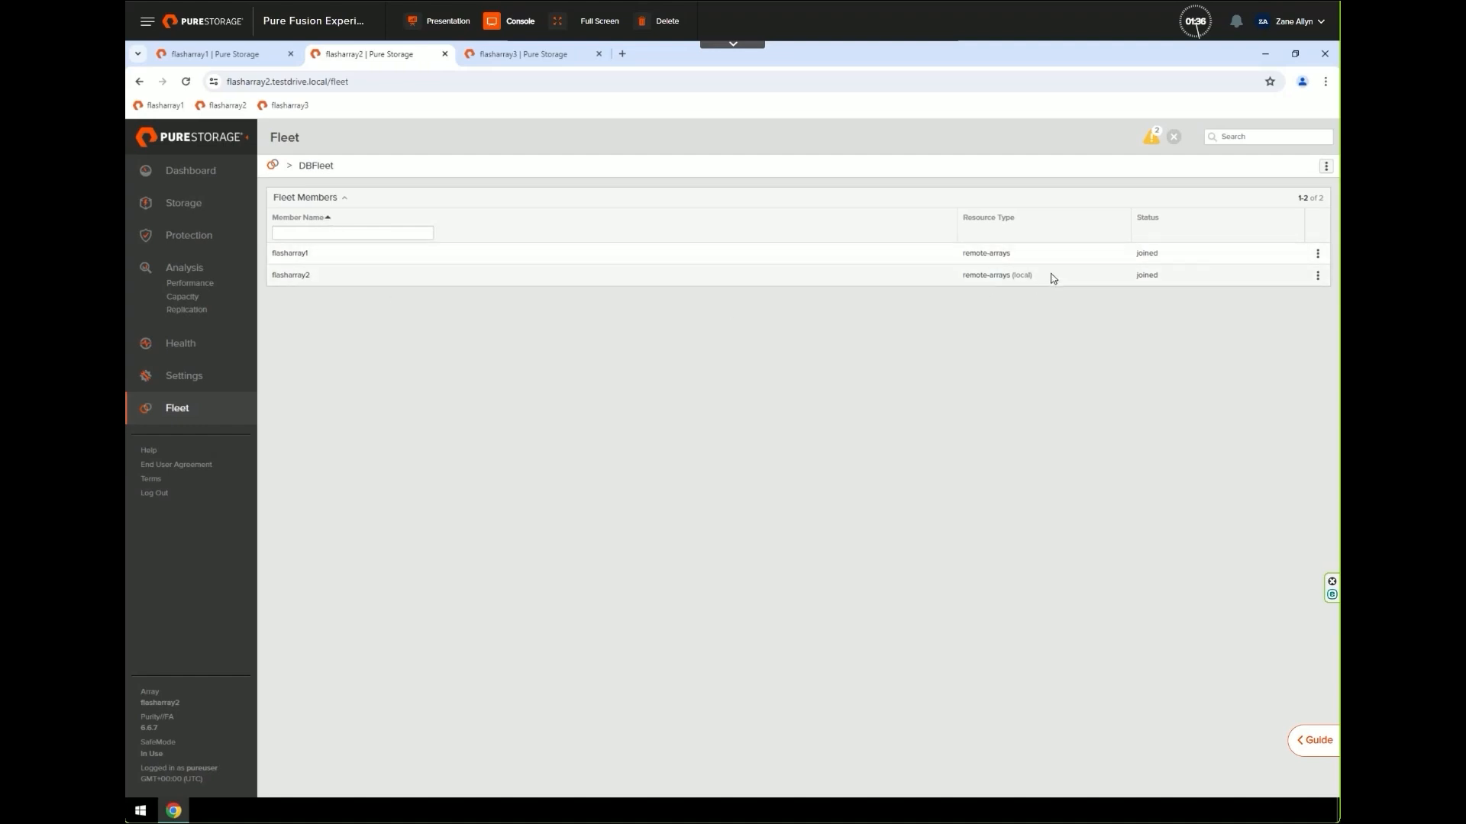
left_click(200, 54)
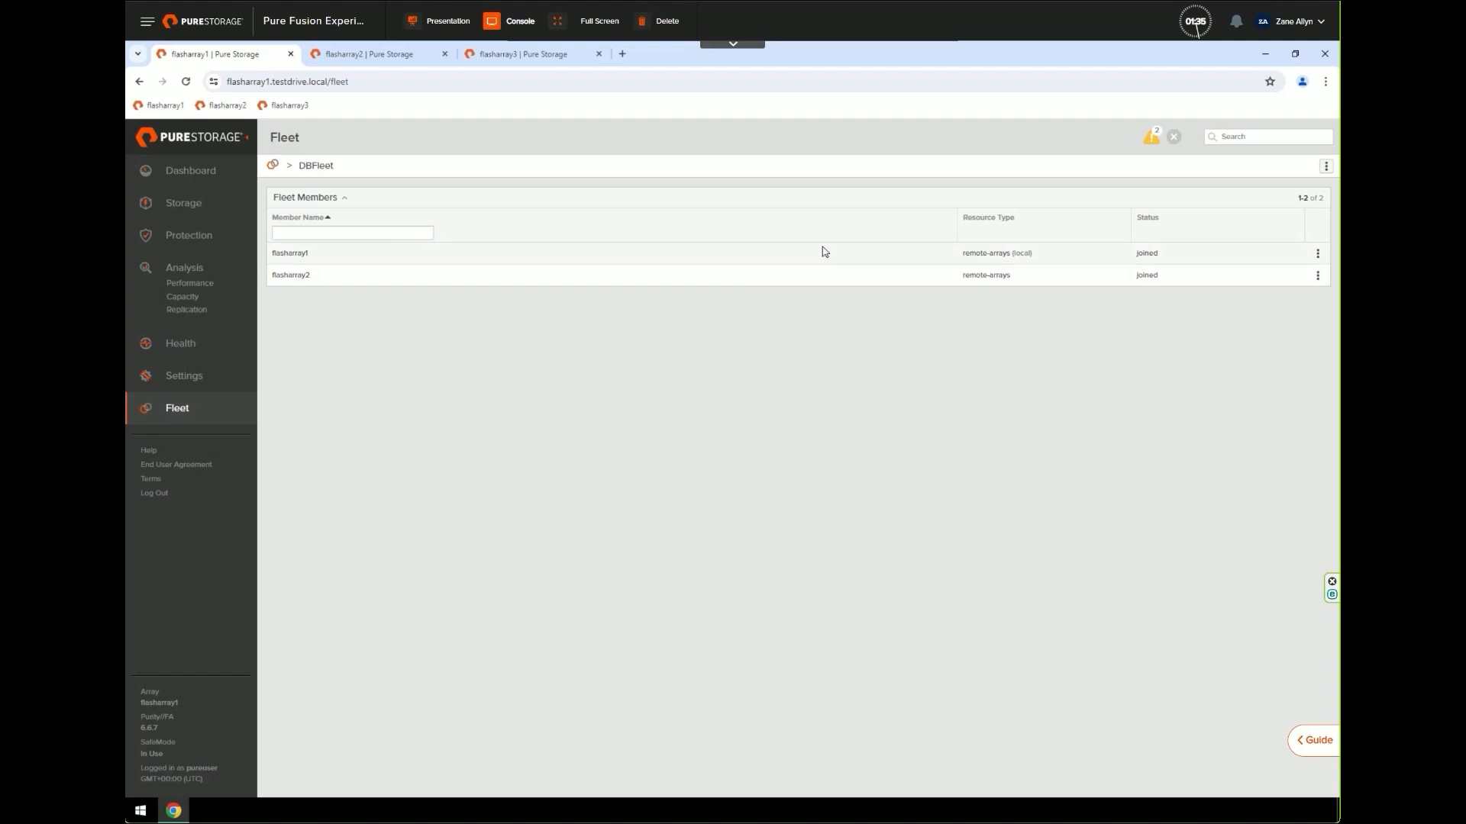
left_click(385, 61)
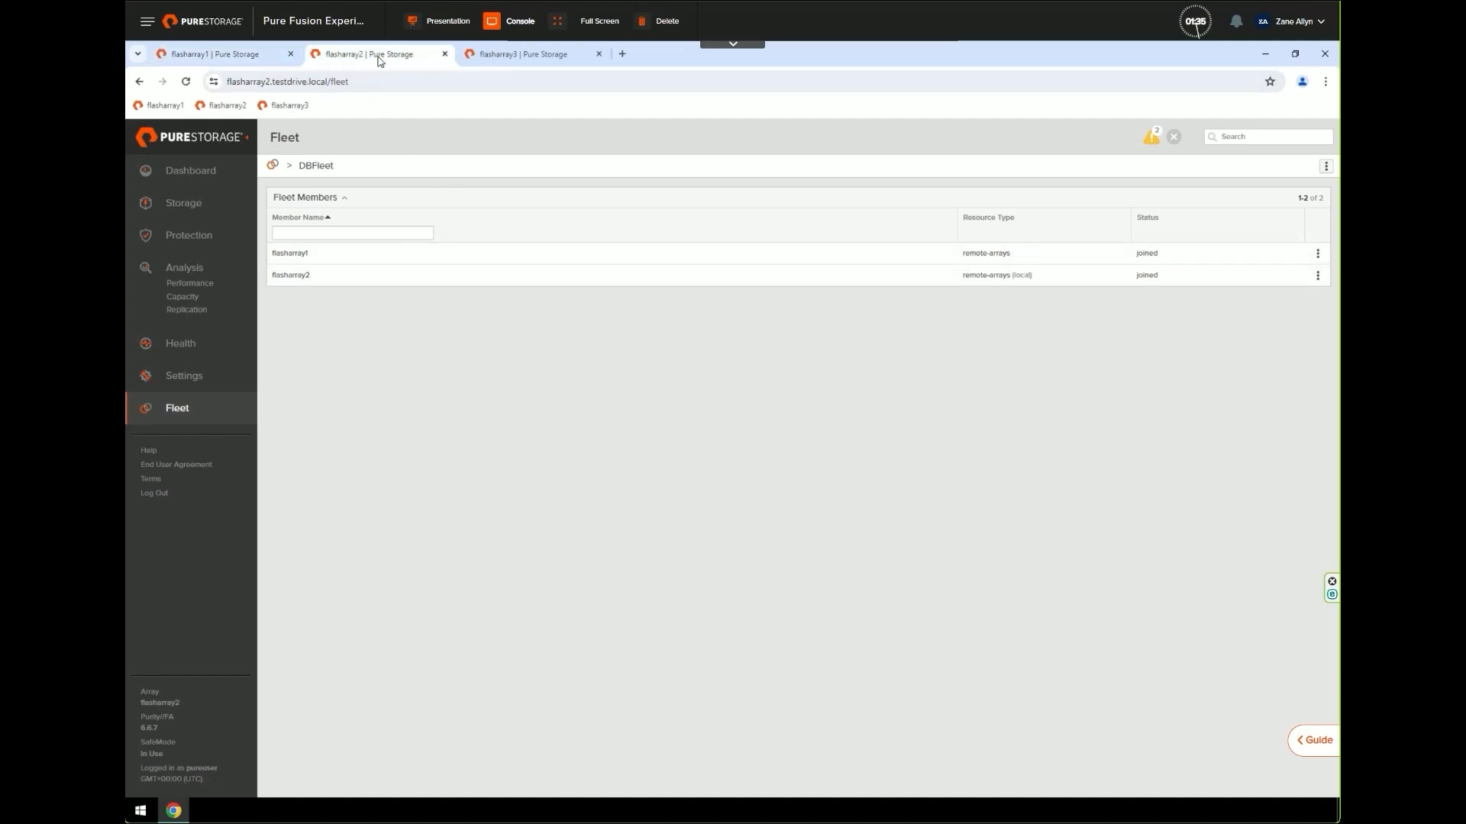
- Try to join flasharray3 to DBFleet by reusing the previously entered fleet key, and cancel the join form
left_click(551, 66)
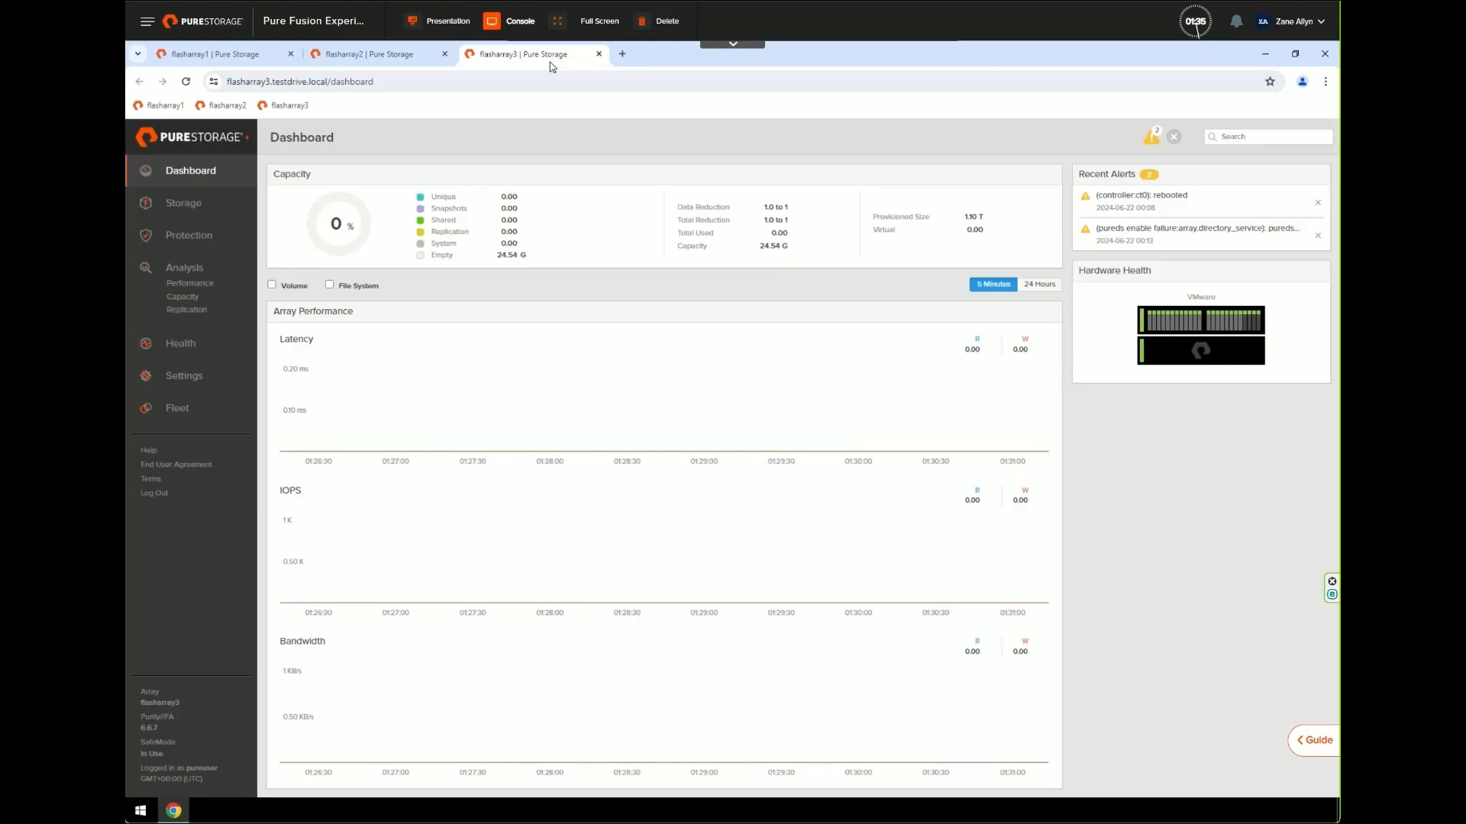
left_click(177, 409)
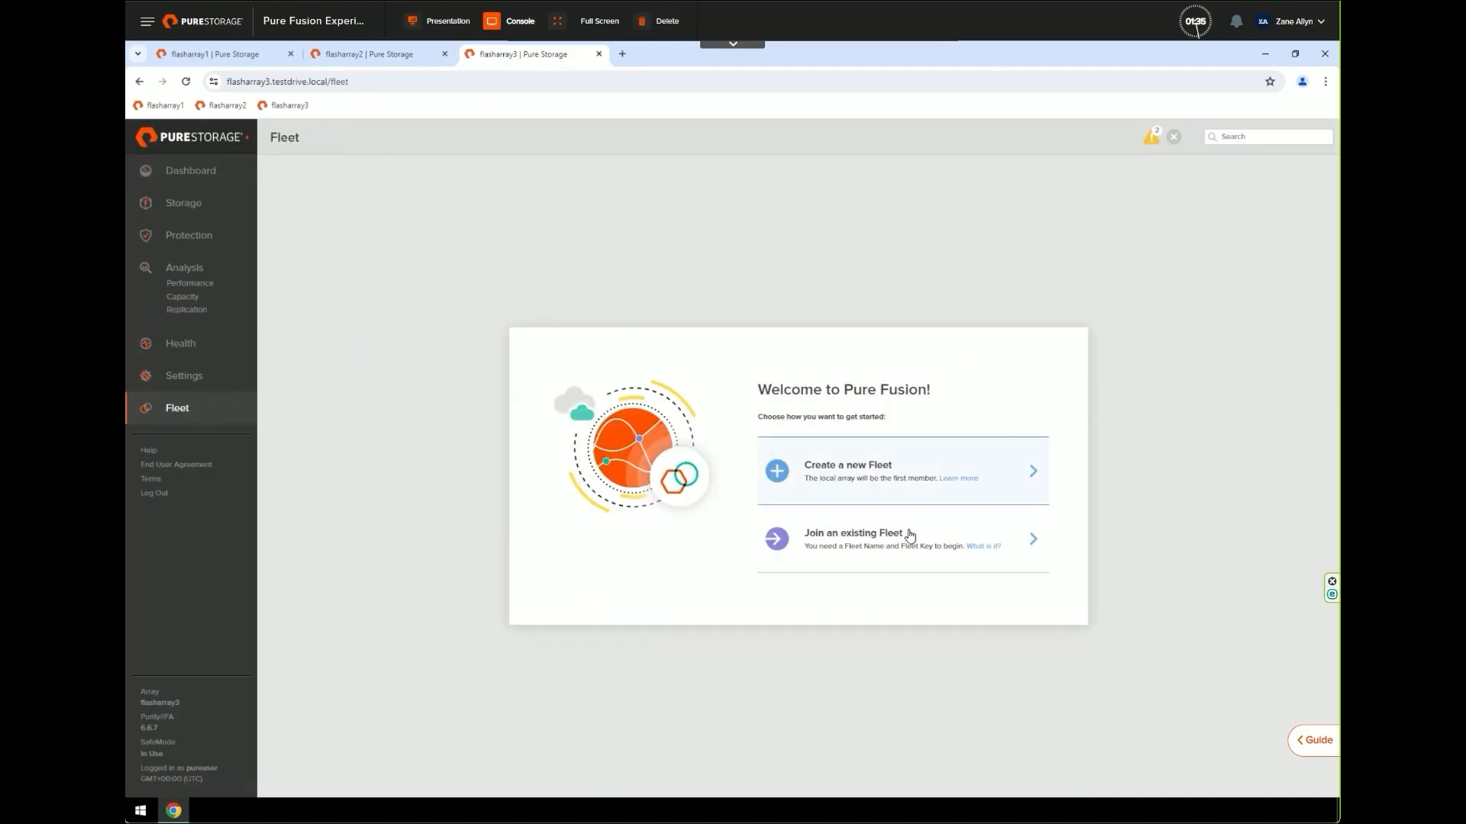
left_click(881, 555)
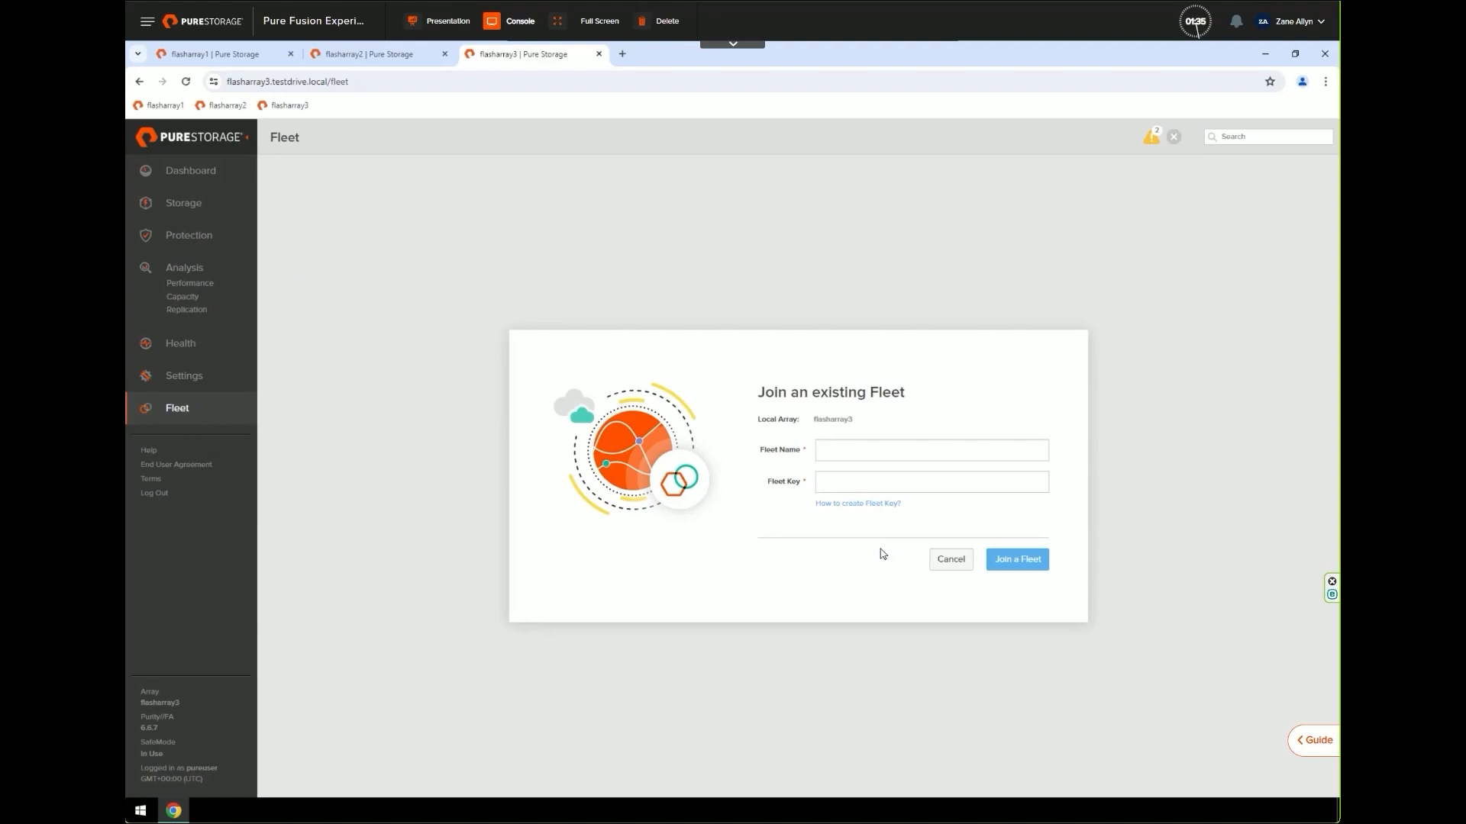
left_click(831, 454)
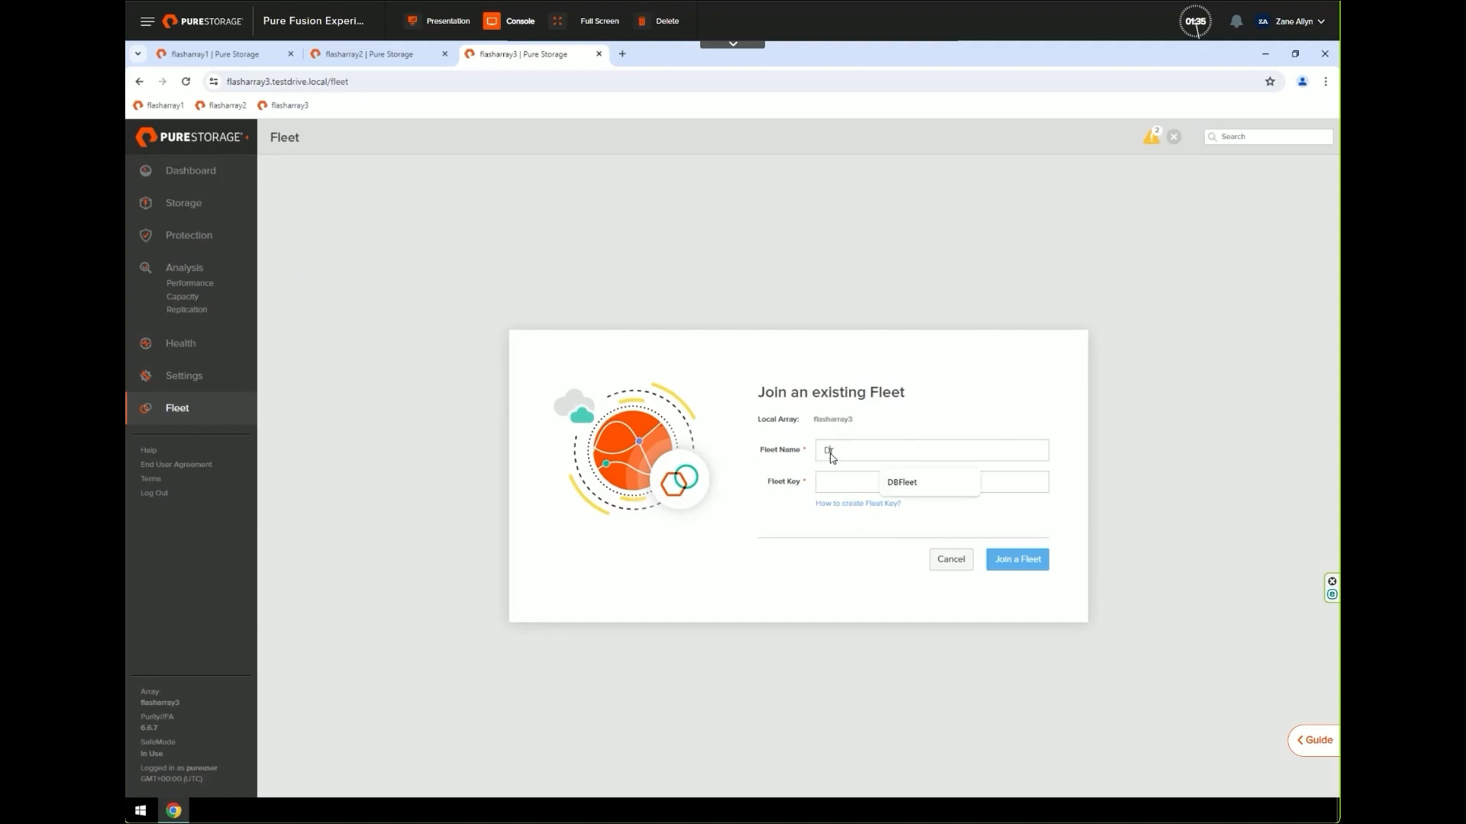
type("DBFleet")
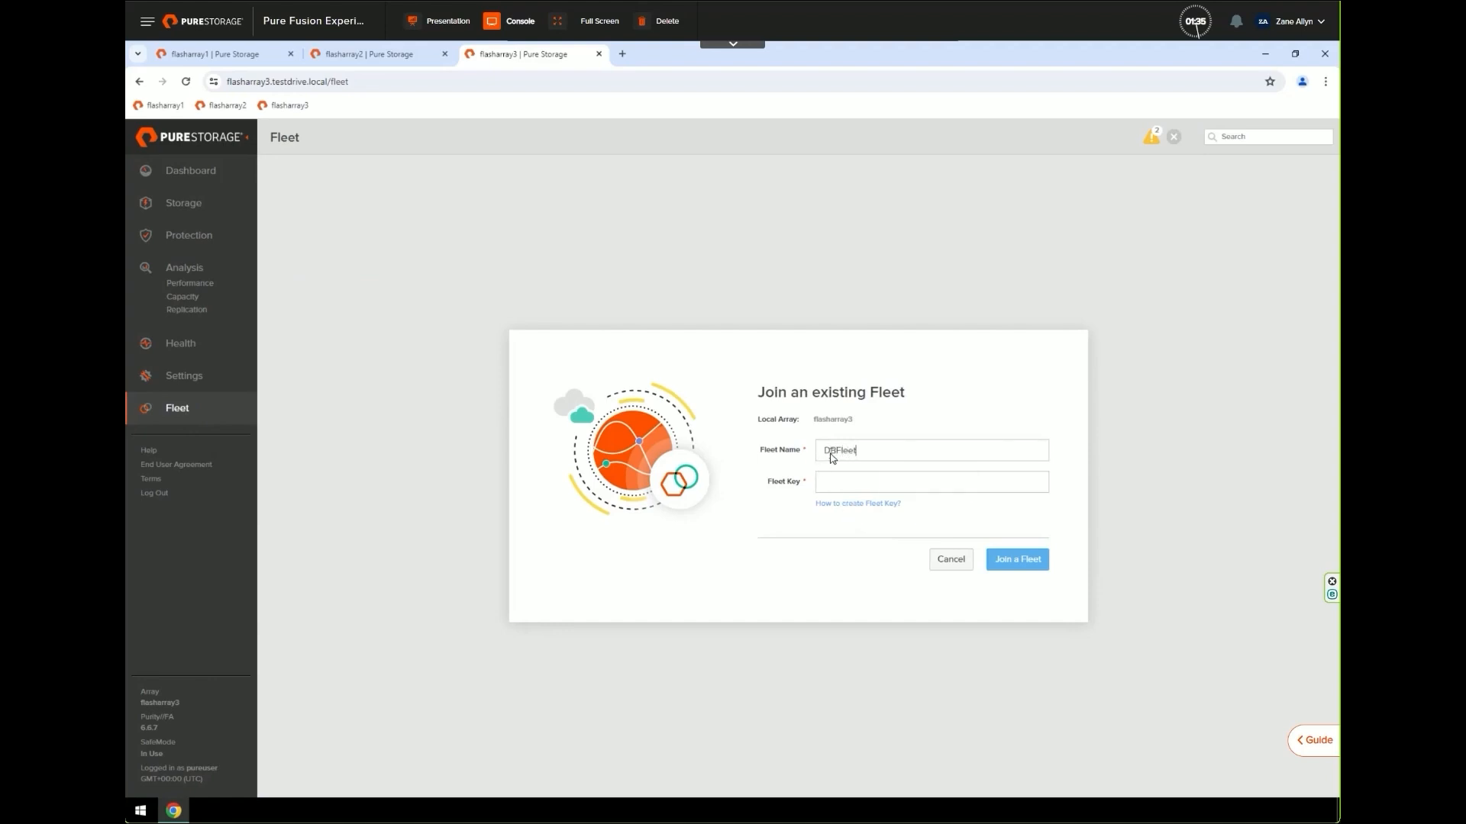
left_click(856, 483)
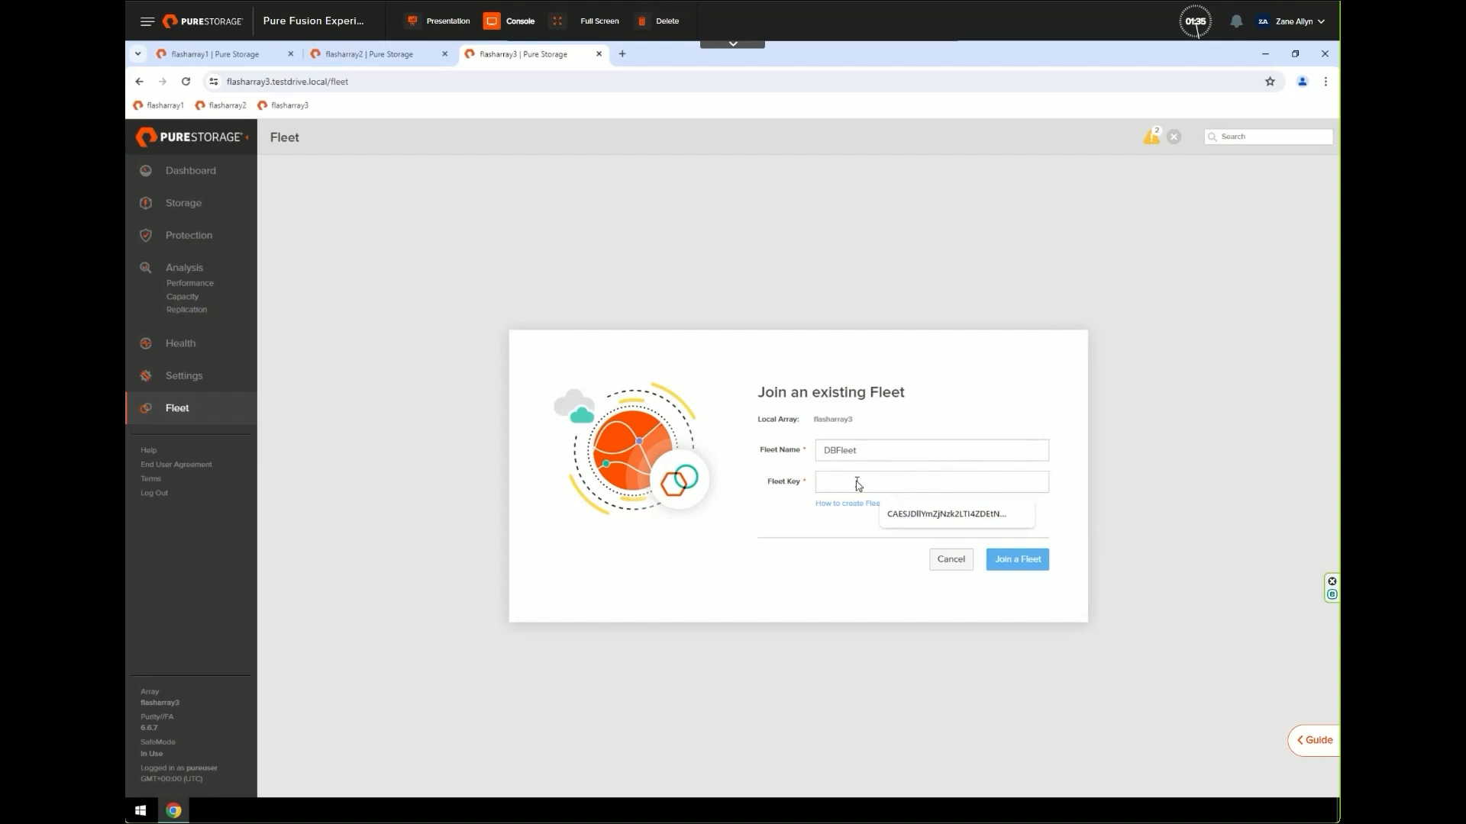
left_click(905, 514)
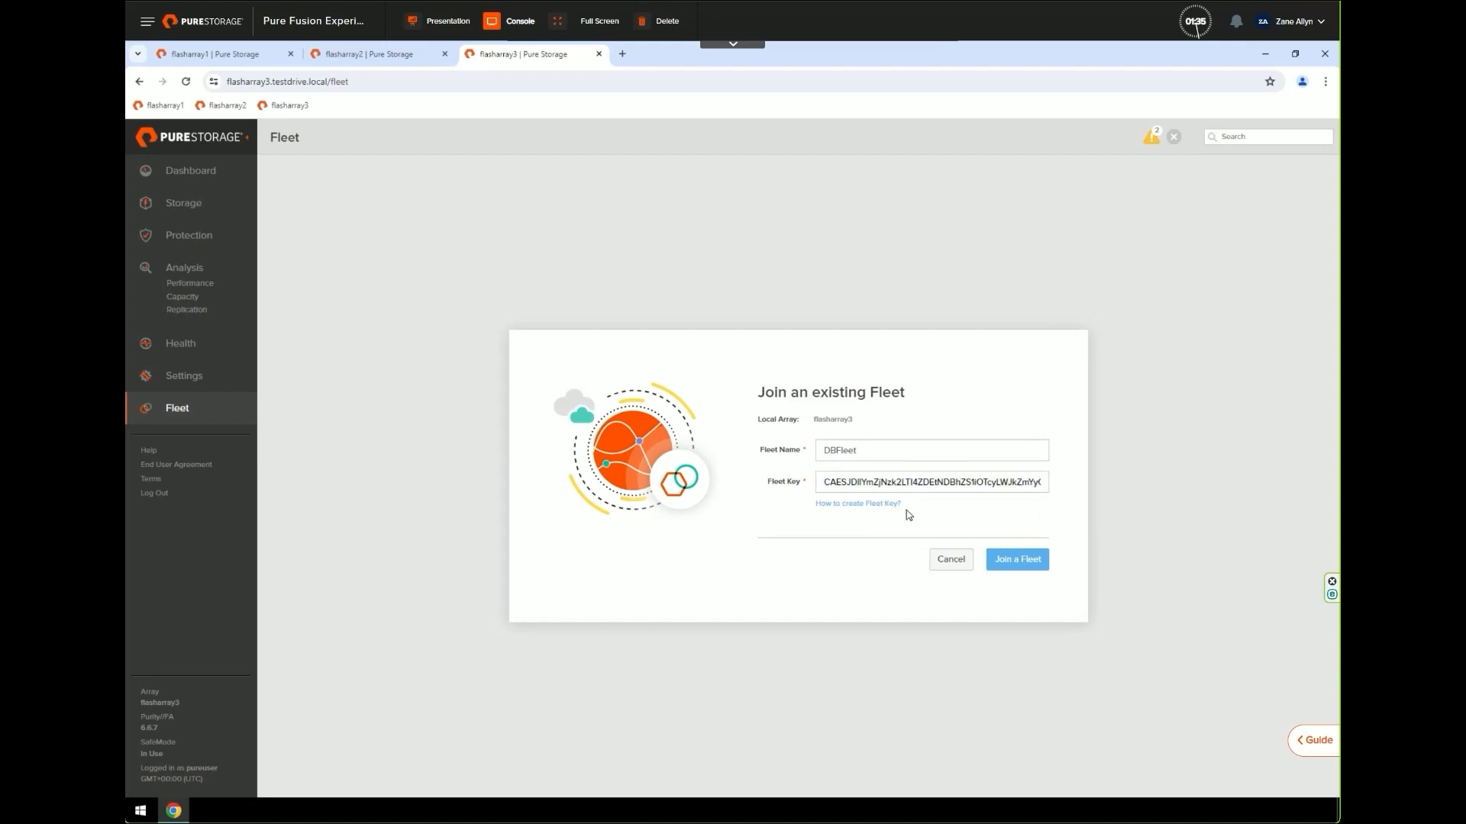
left_click(1026, 563)
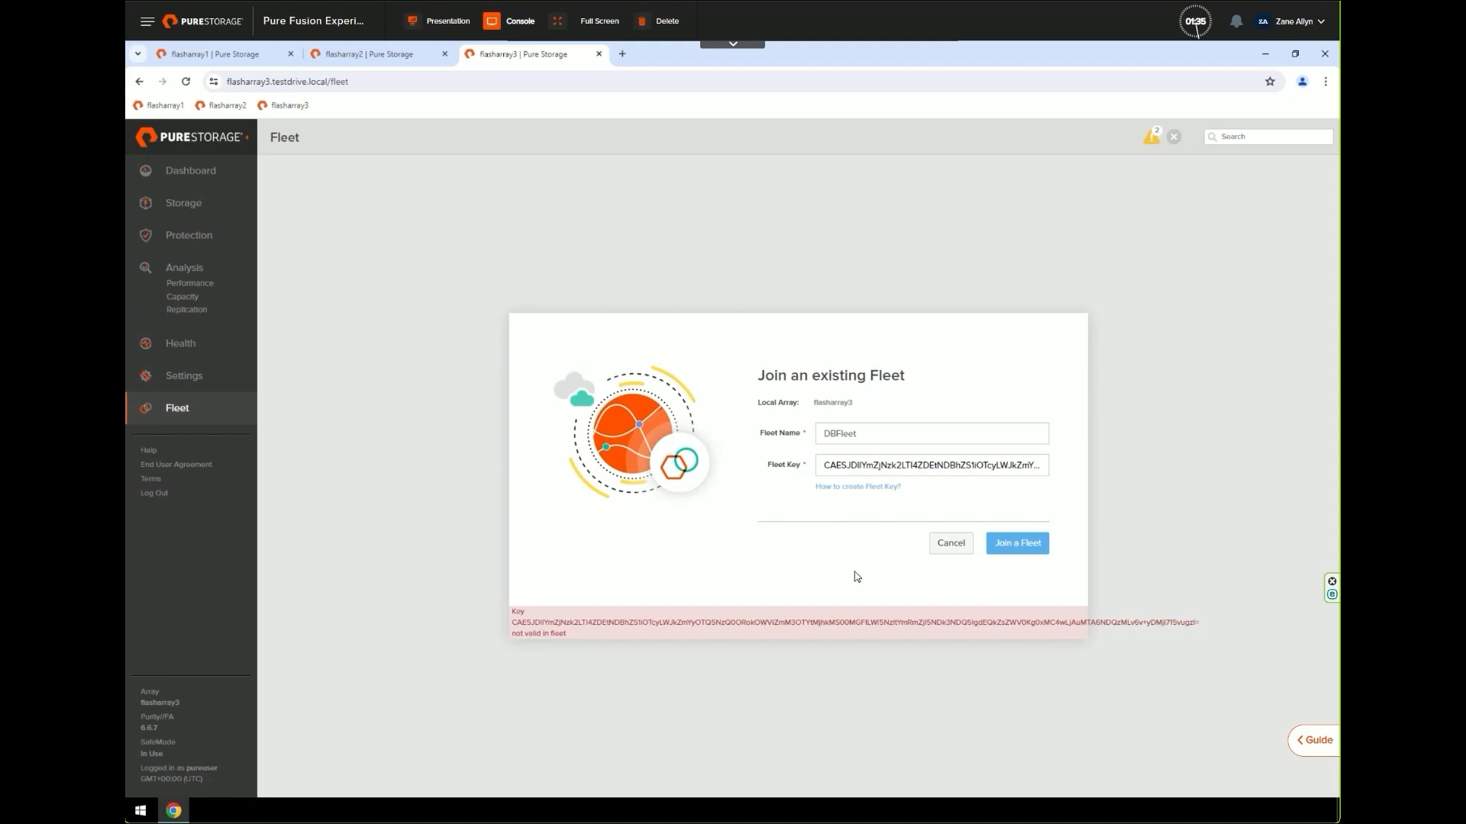
left_click(952, 544)
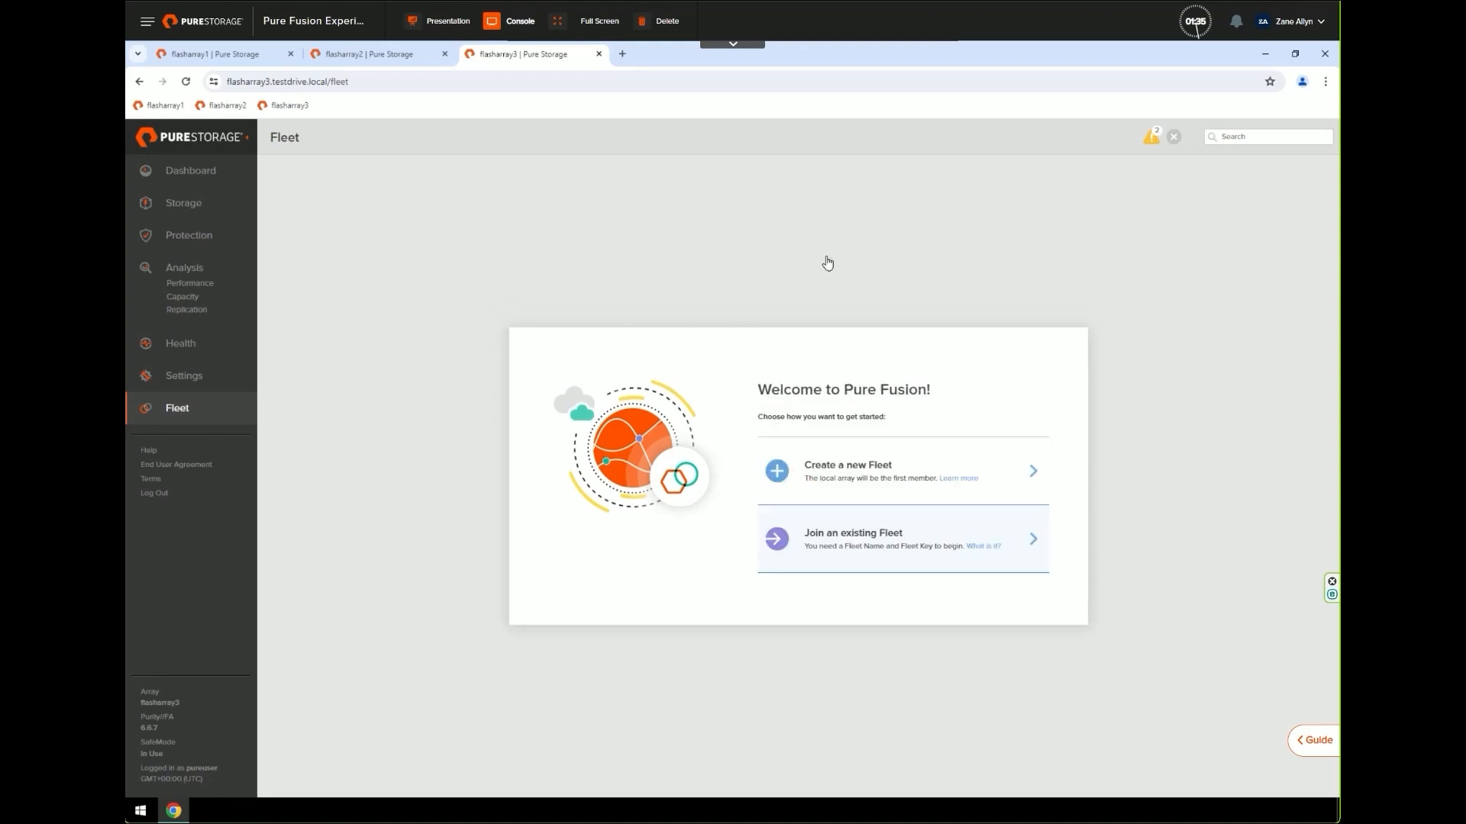
- Create another fleet key for DBFleet on flasharray1 and copy it for the third array
left_click(254, 55)
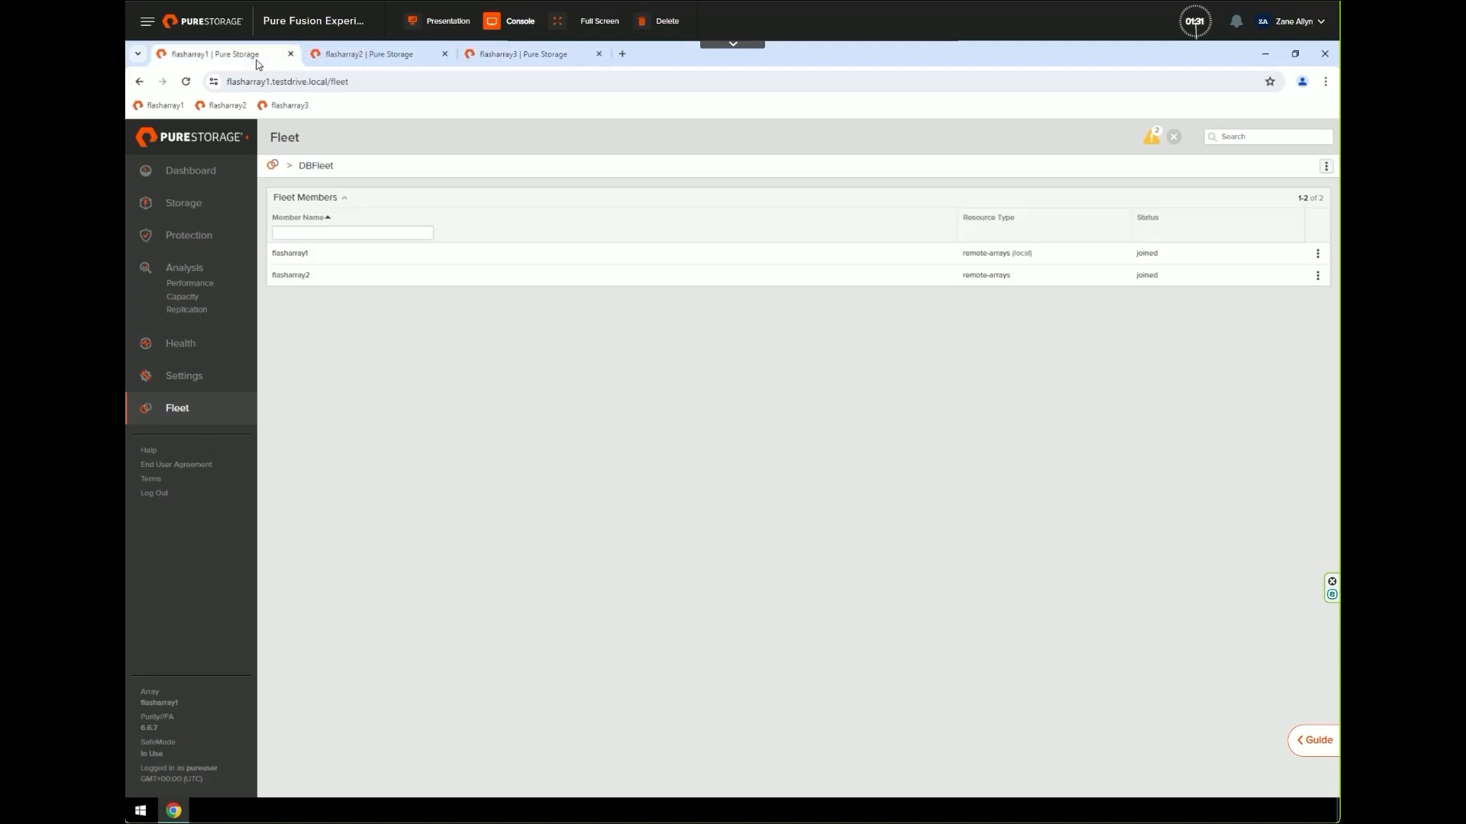
left_click(1324, 170)
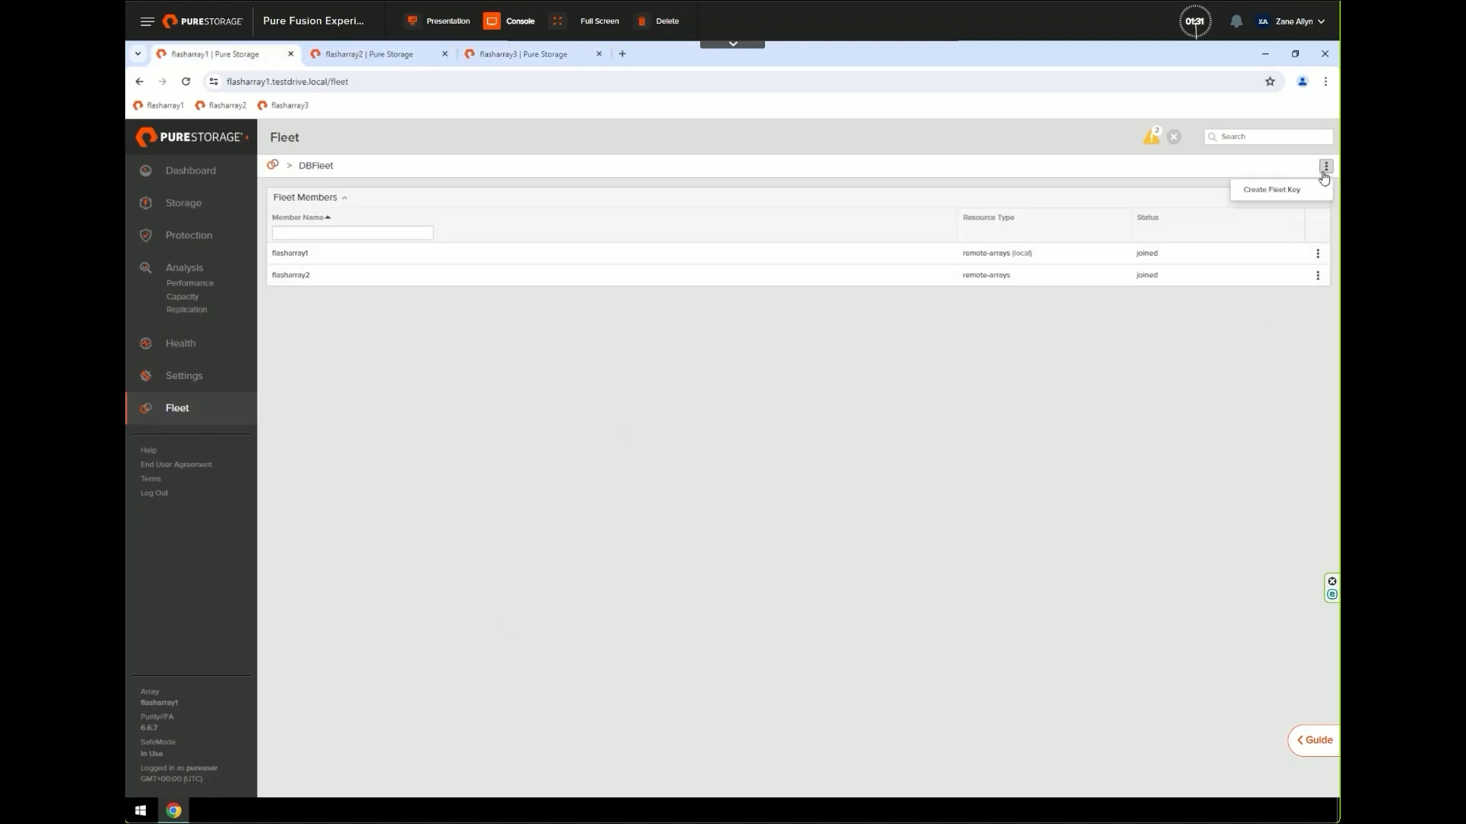
left_click(1261, 192)
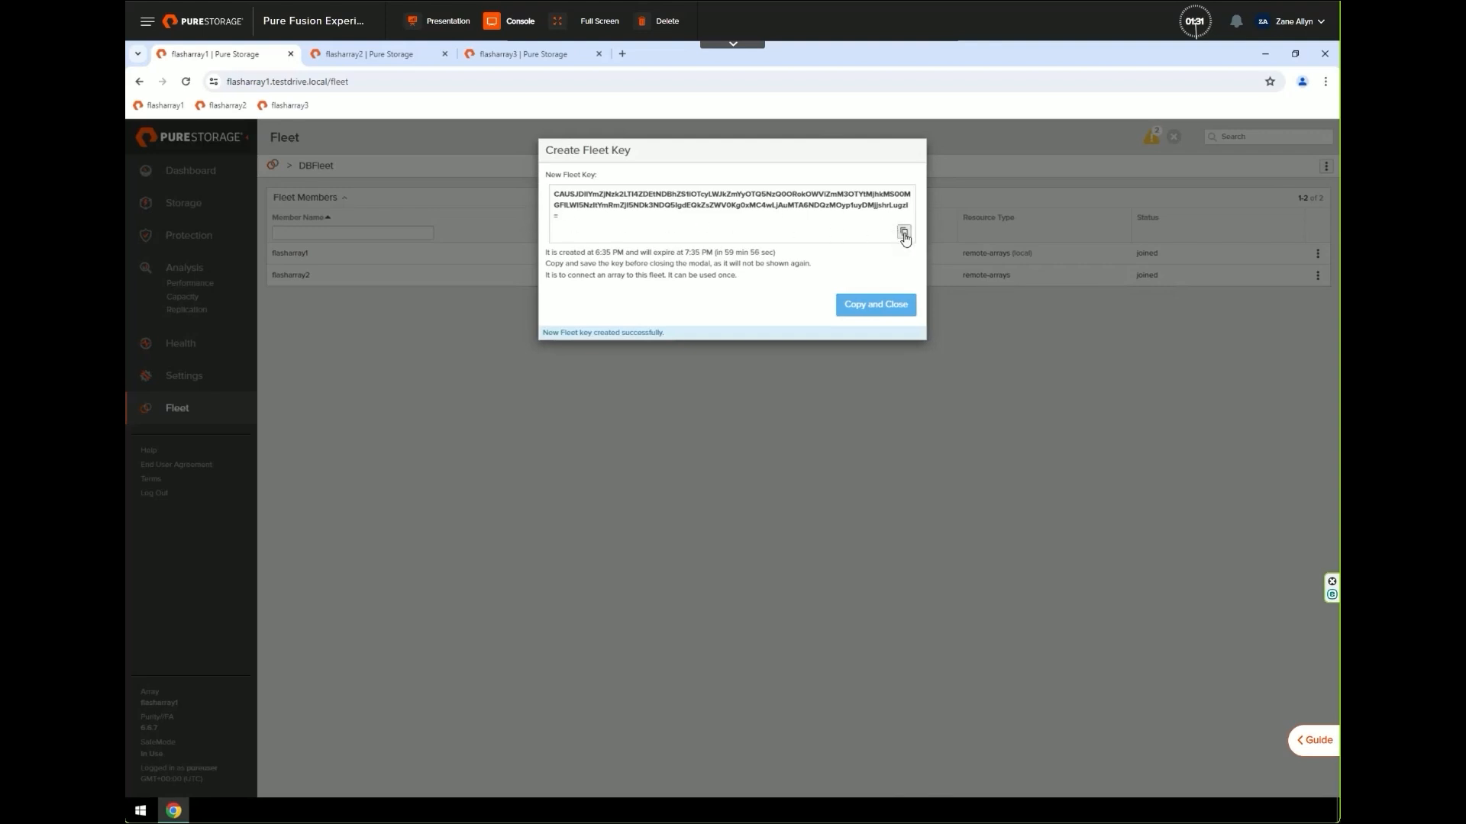
left_click(904, 239)
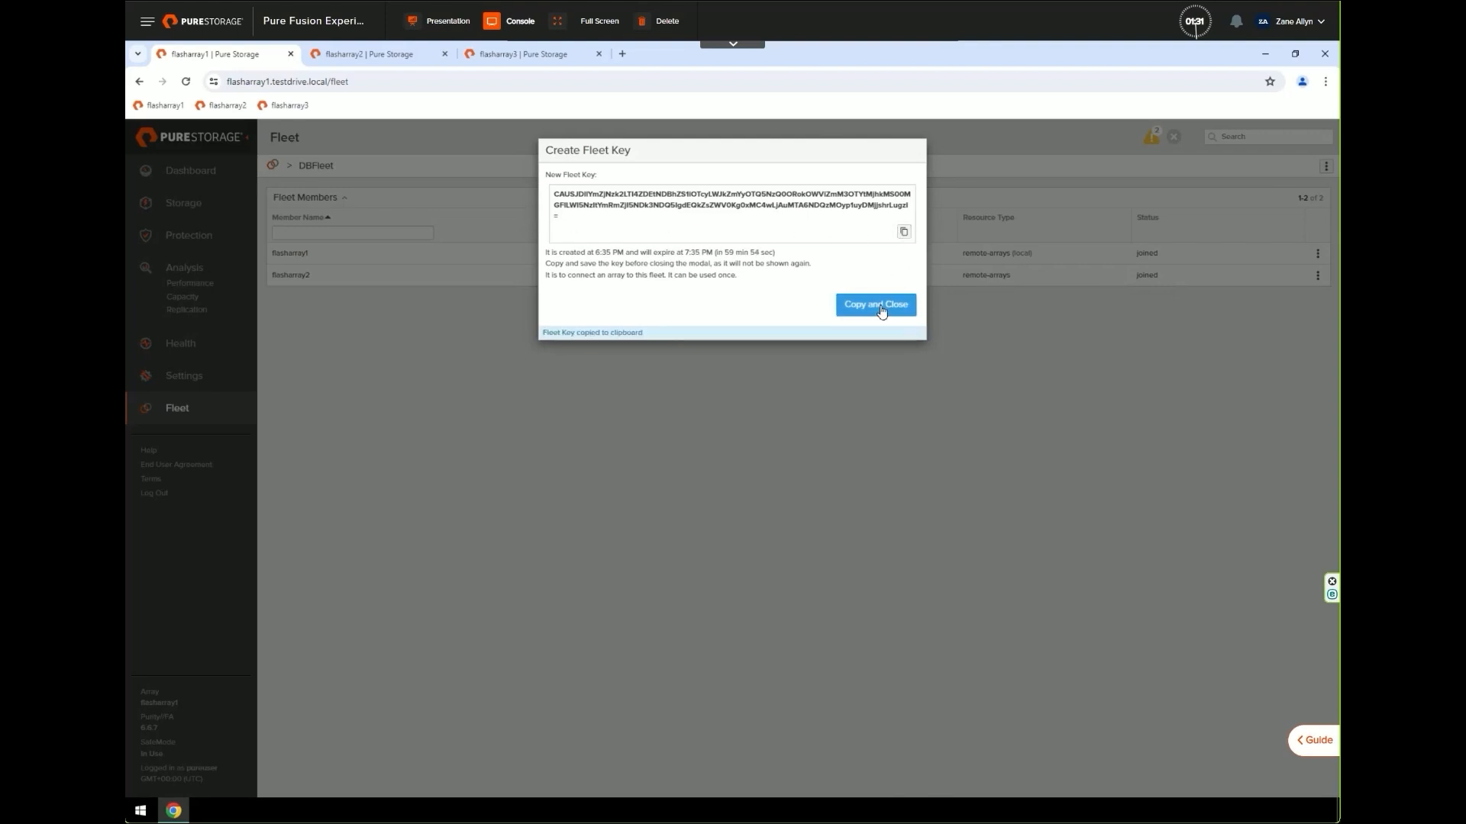
left_click(882, 310)
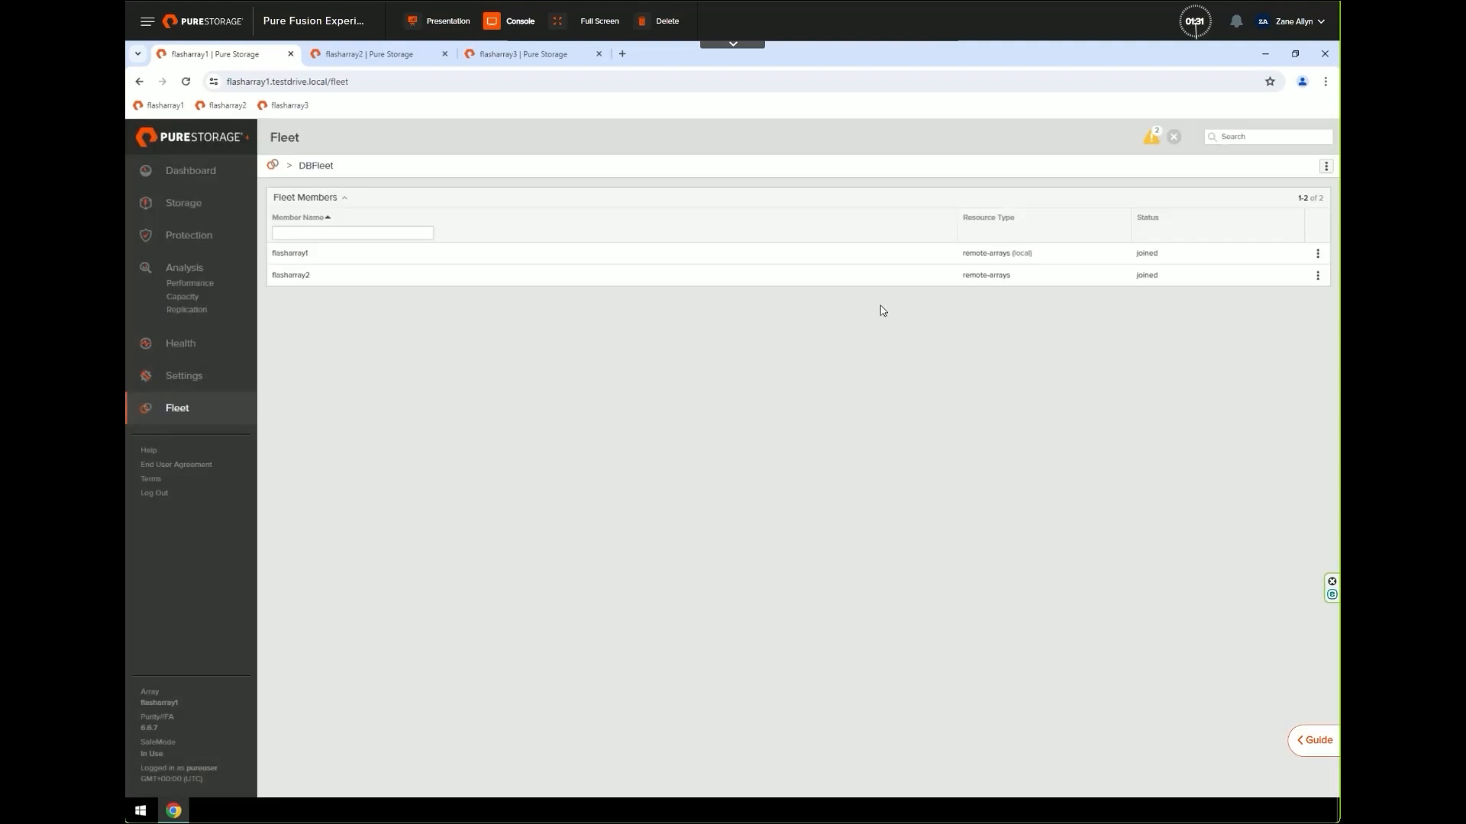
- On flasharray3, fill in the fleet name DBFleet, paste the copied fleet key, and join the array to the fleet
left_click(504, 59)
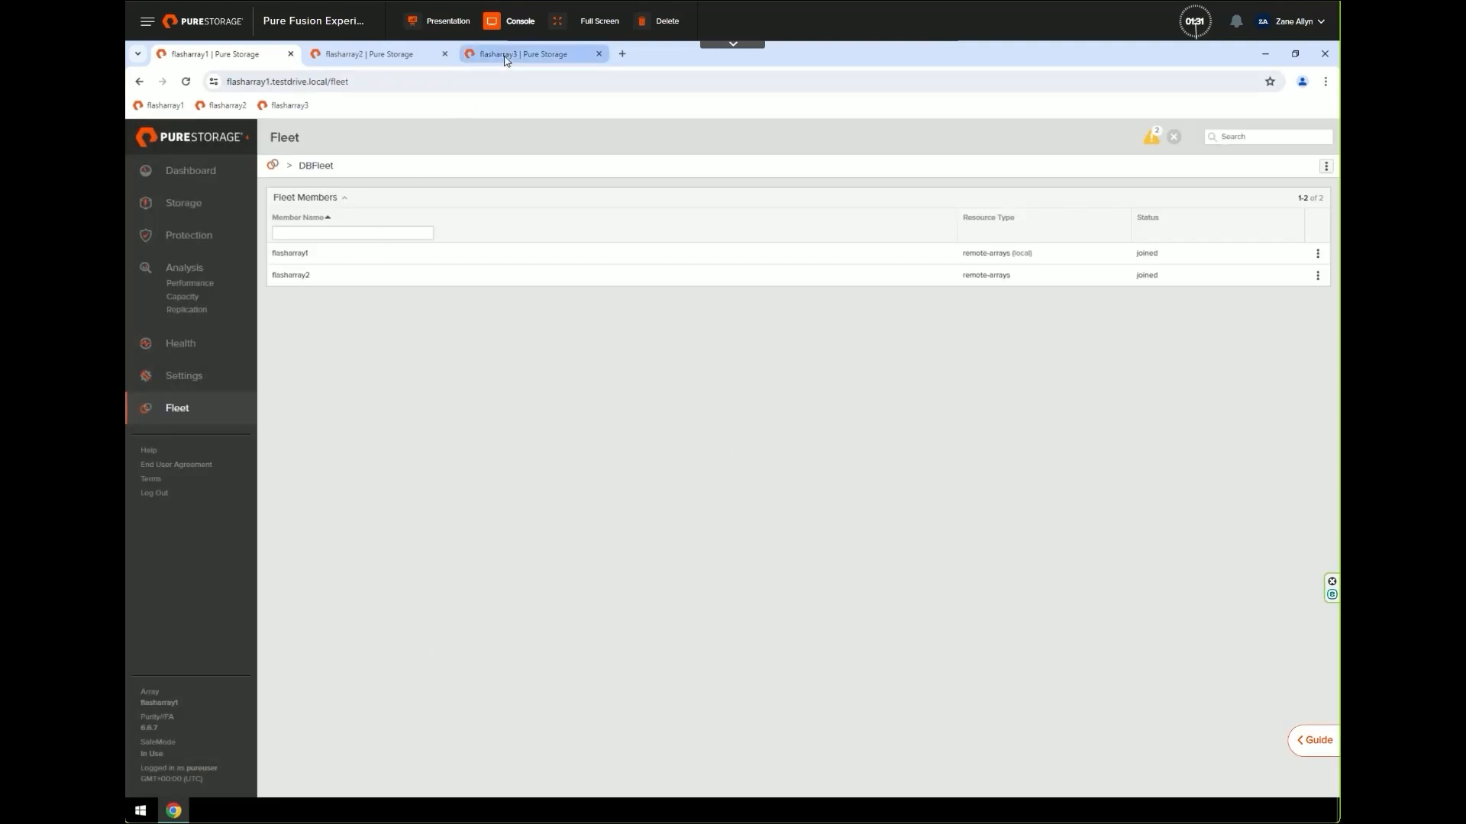
left_click(858, 541)
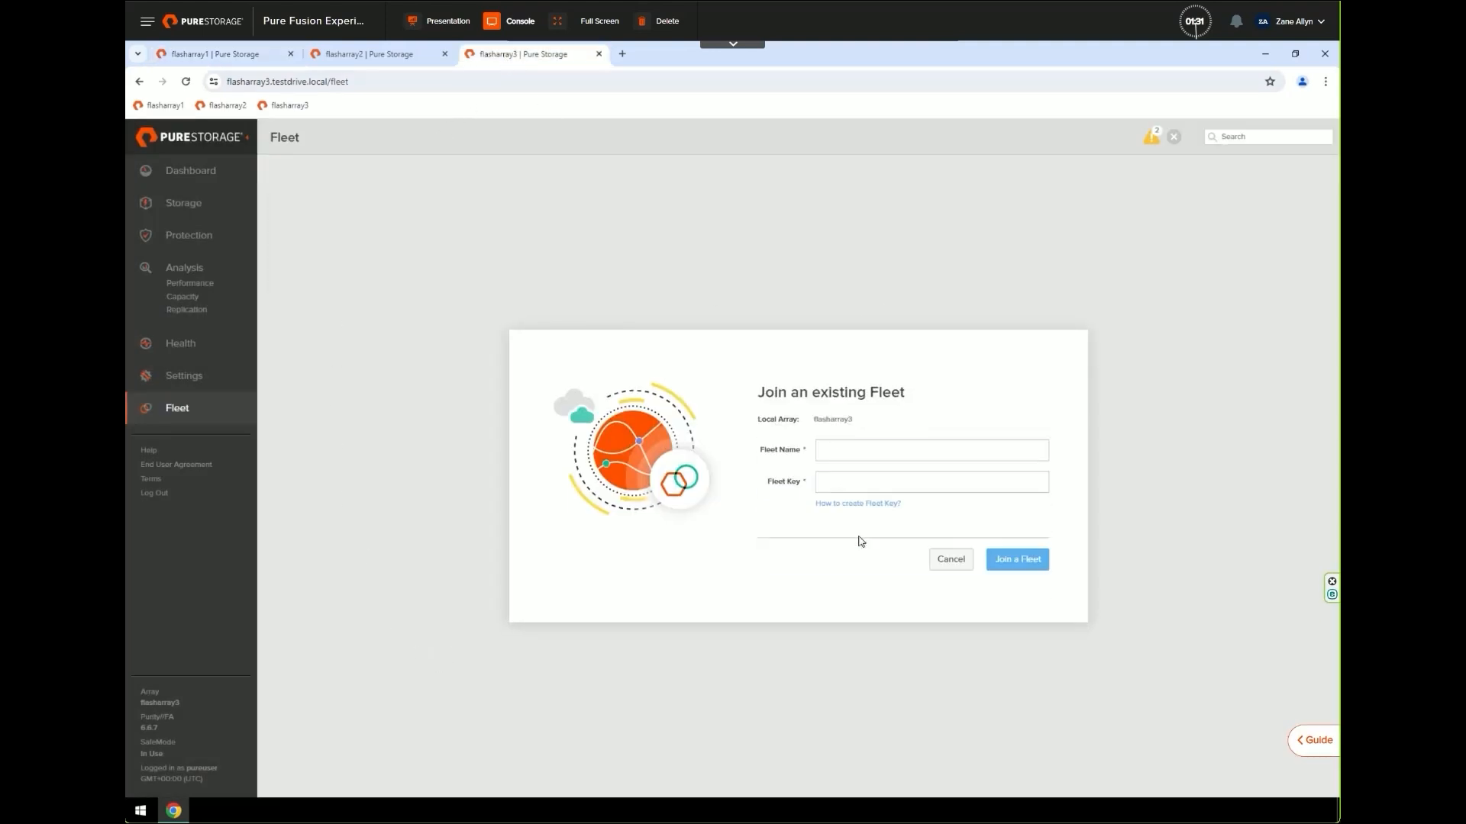
left_click(841, 449)
type("DBFleet")
left_click(916, 482)
left_click(841, 486)
right_click(841, 488)
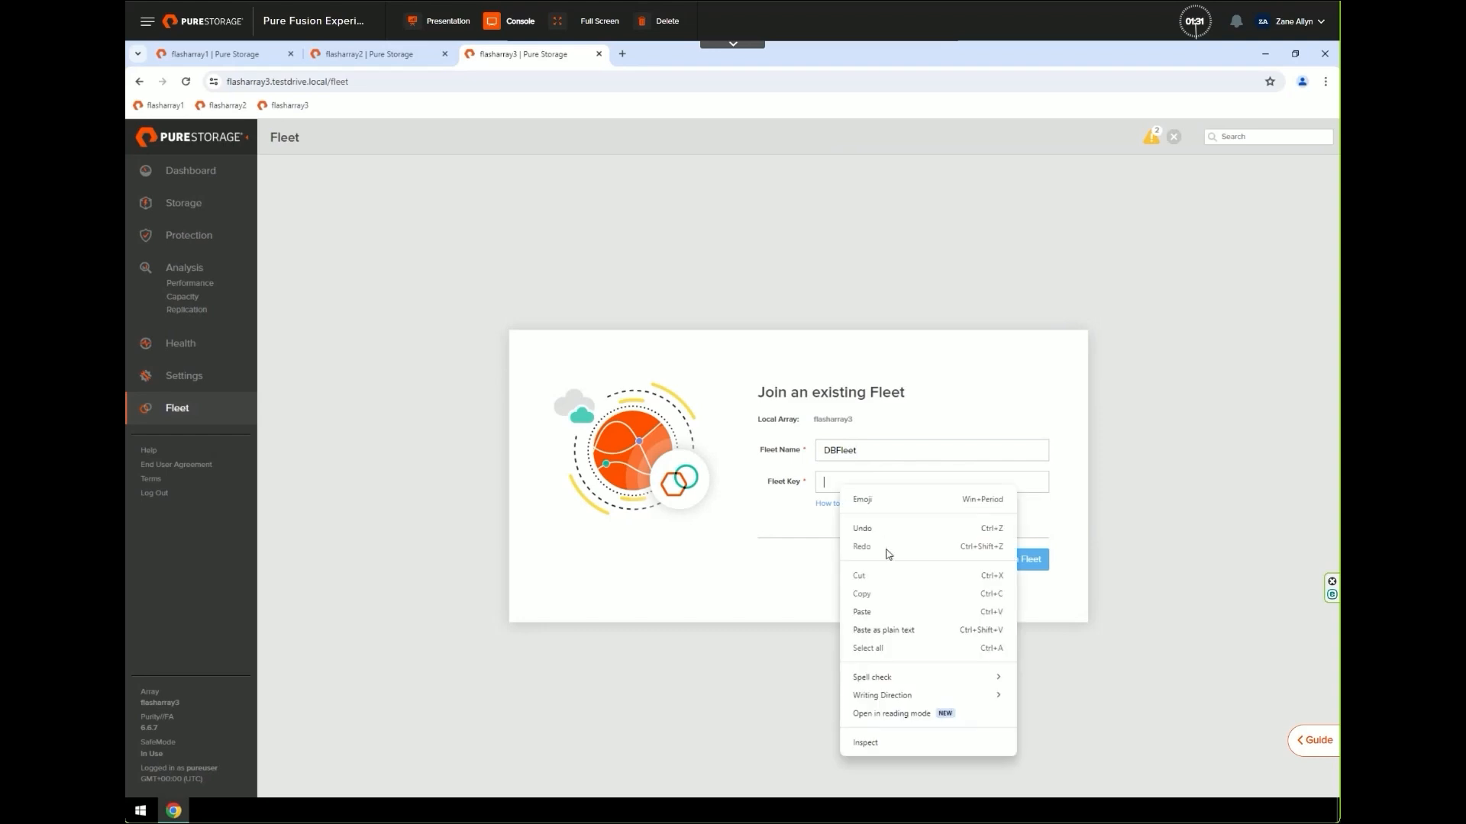
left_click(875, 615)
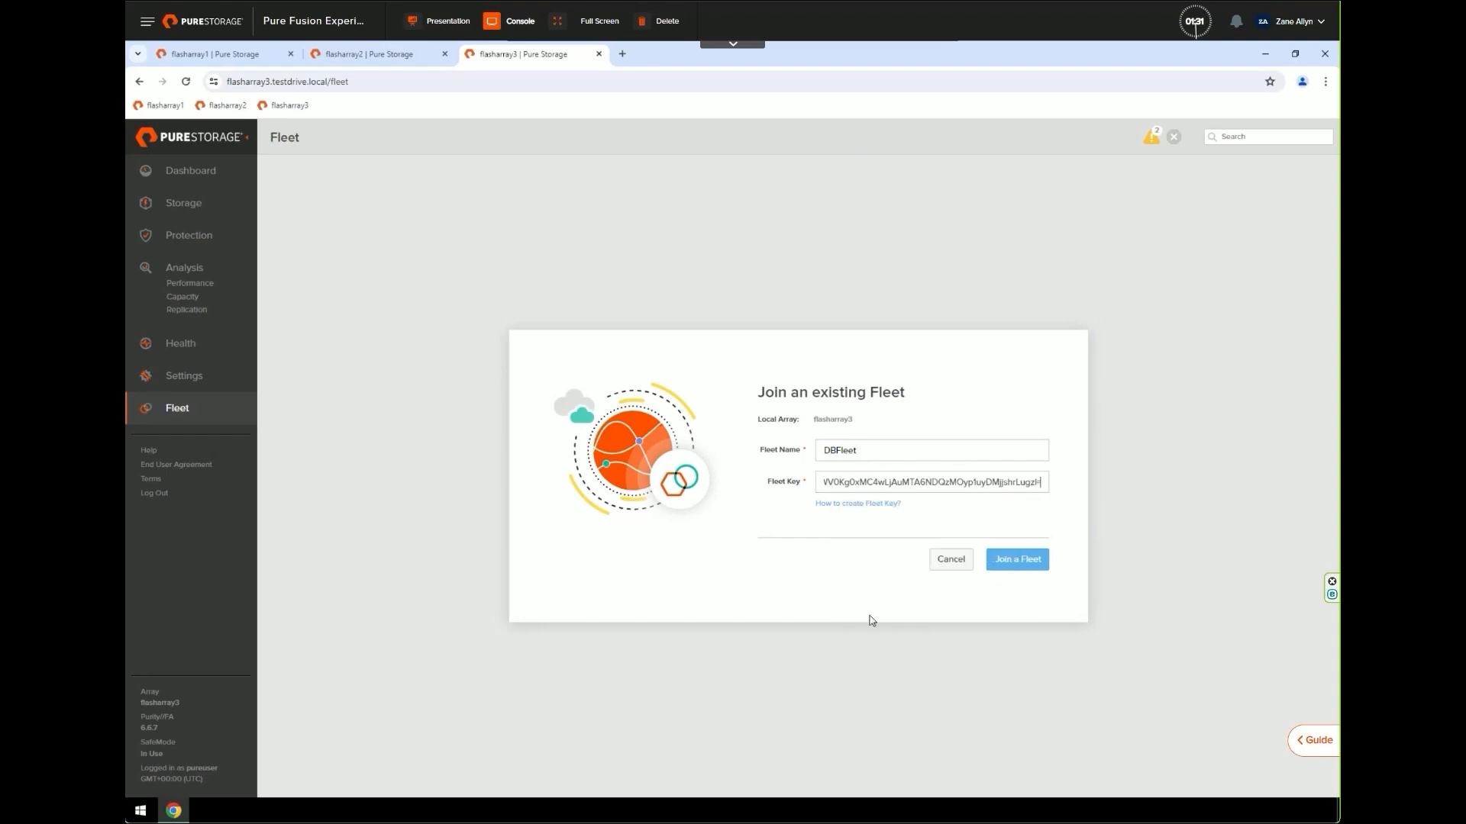
left_click(1006, 563)
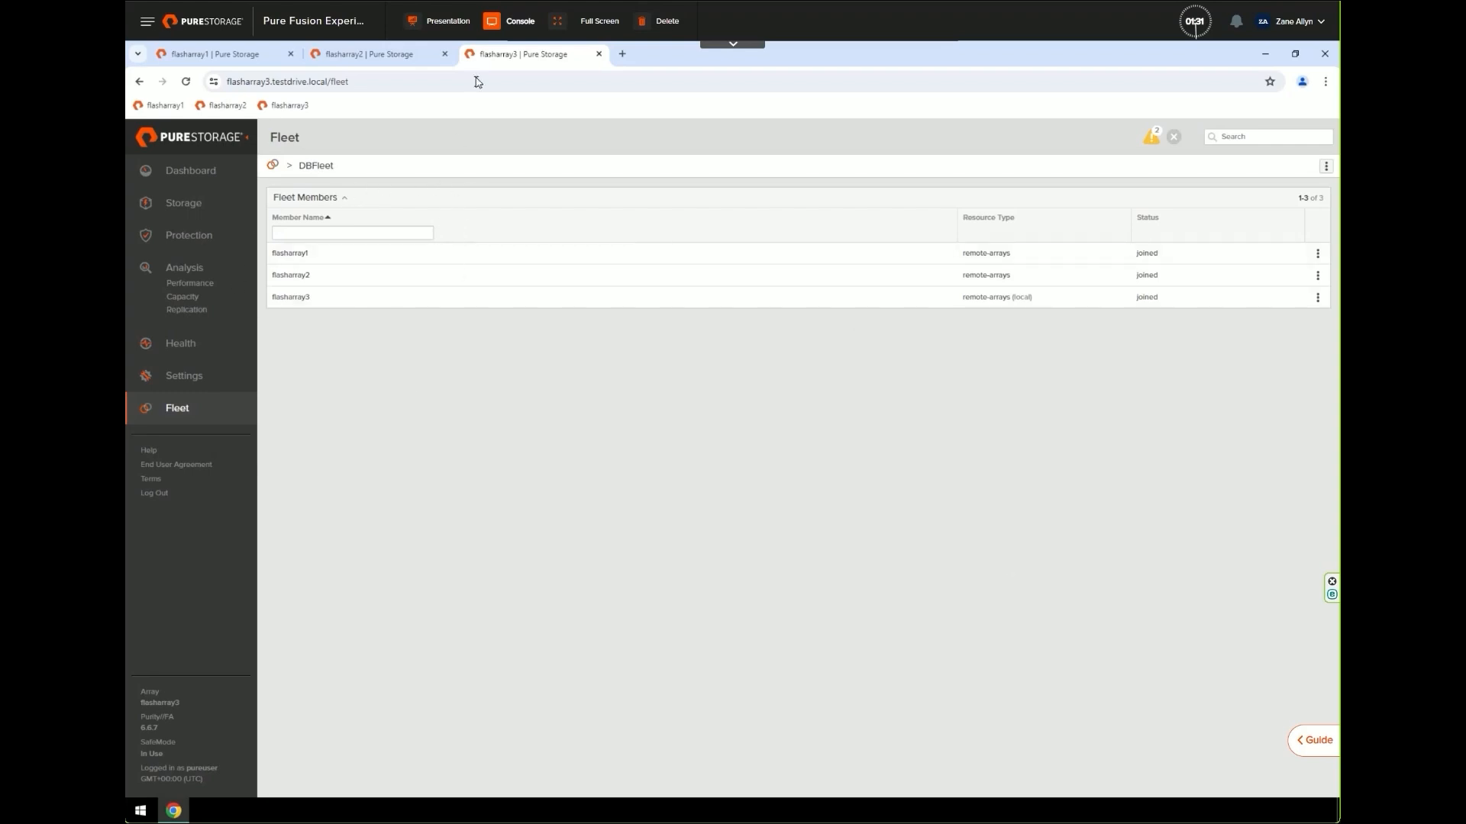
- Refresh the fleet pages of flasharray1 and flasharray2 and check the DBFleet member list on all three arrays
left_click(370, 54)
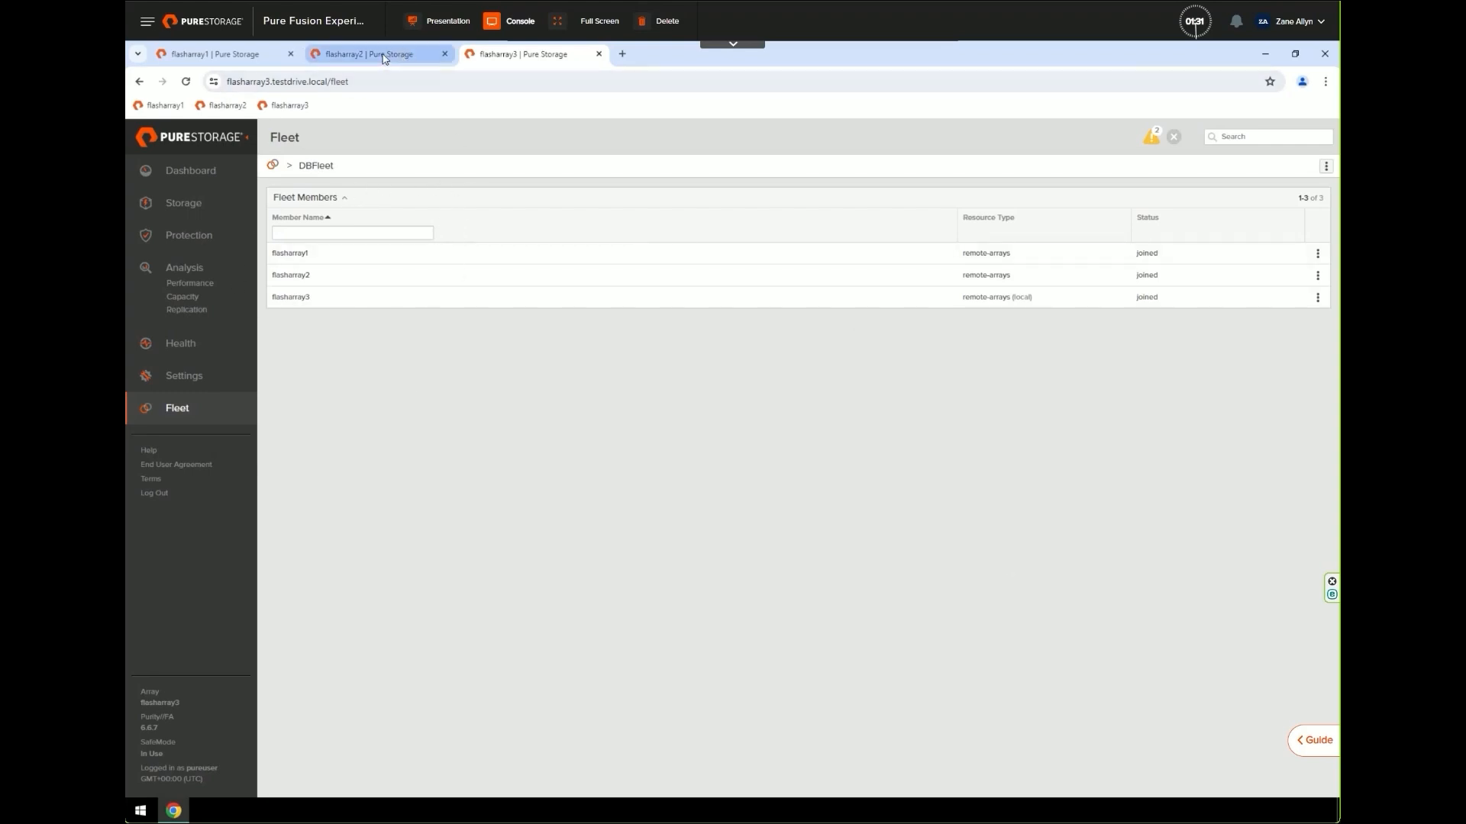
left_click(201, 56)
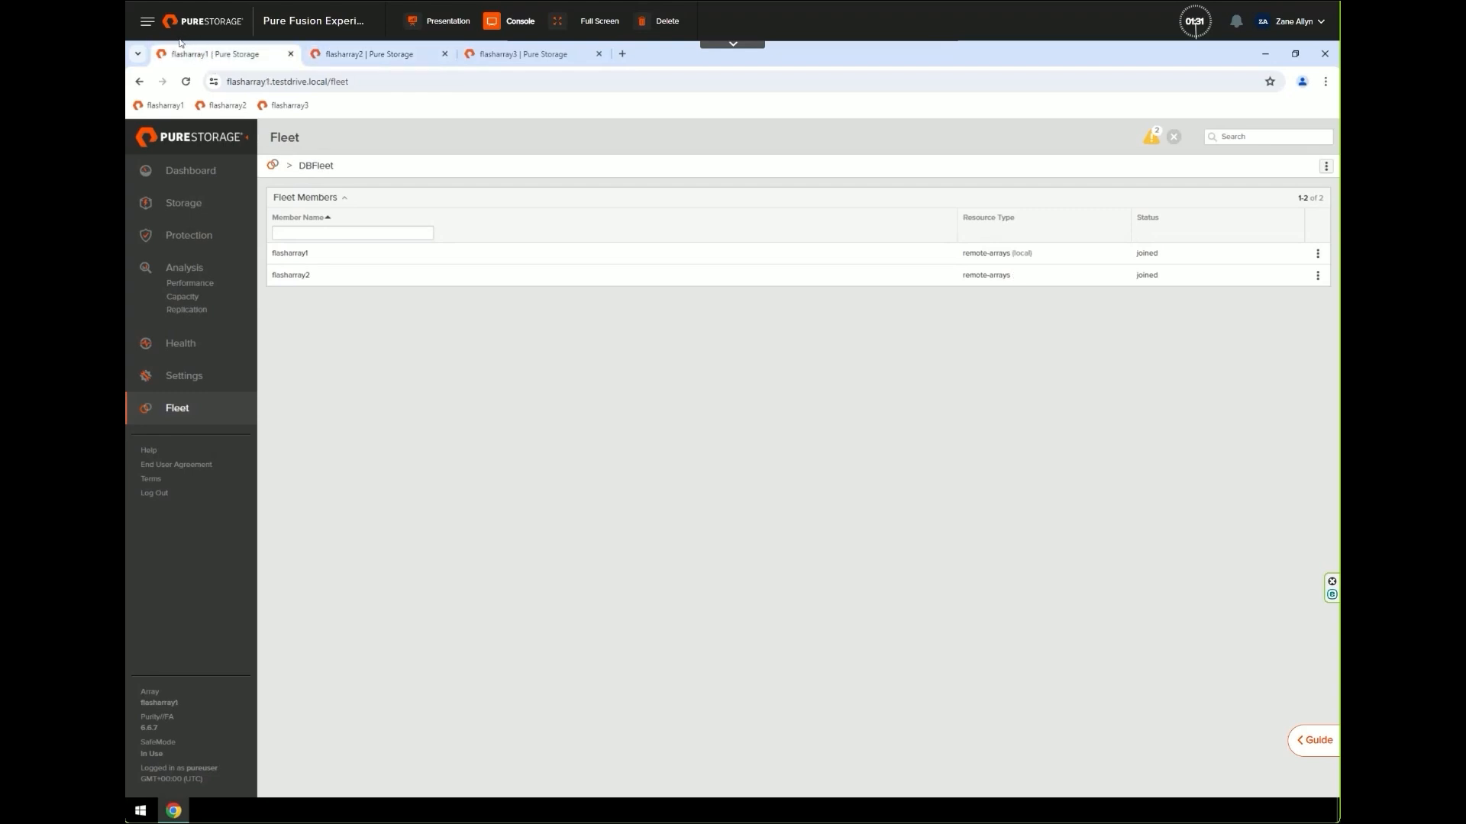
left_click(185, 80)
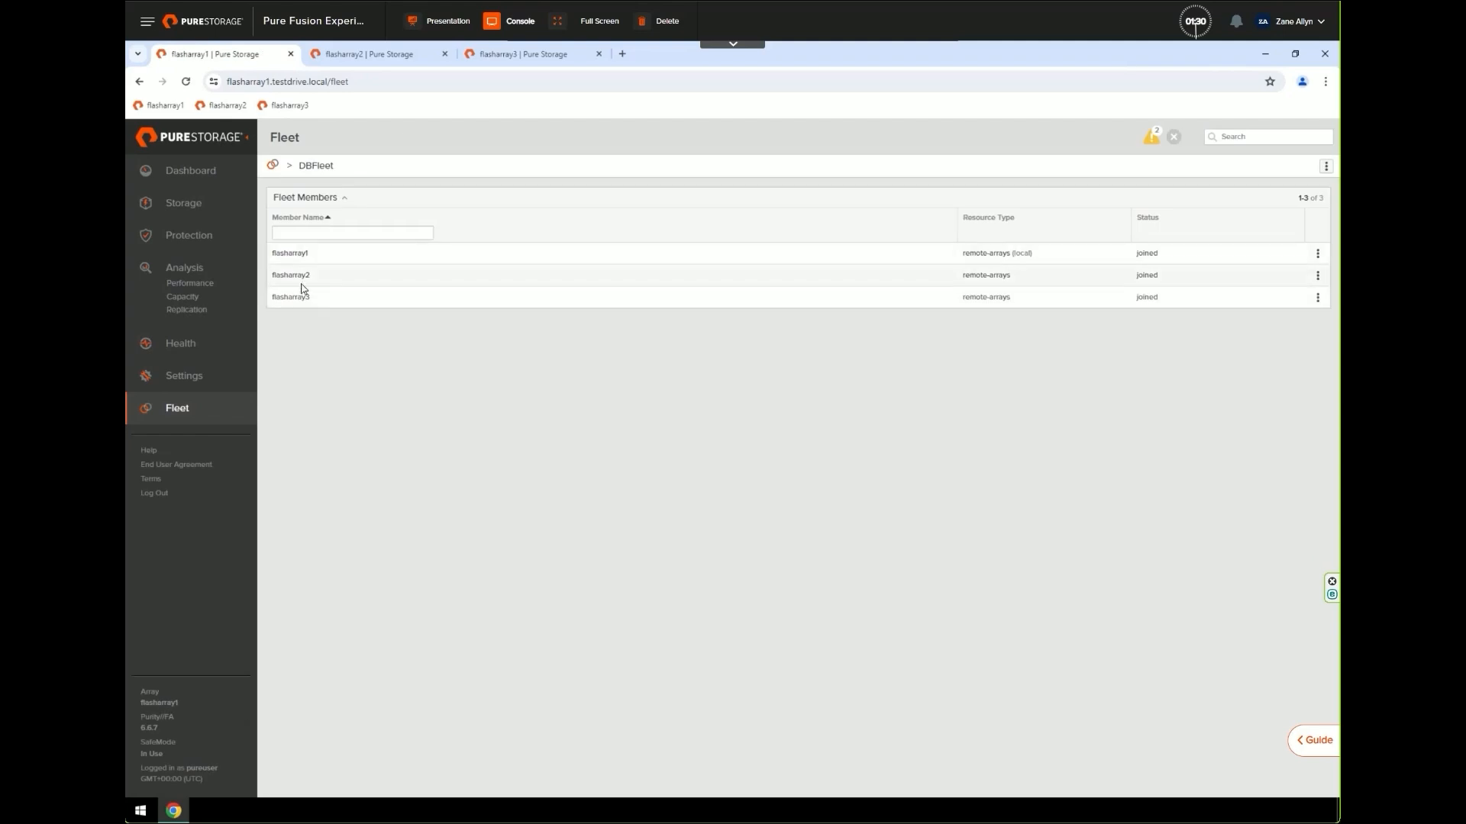
left_click(356, 59)
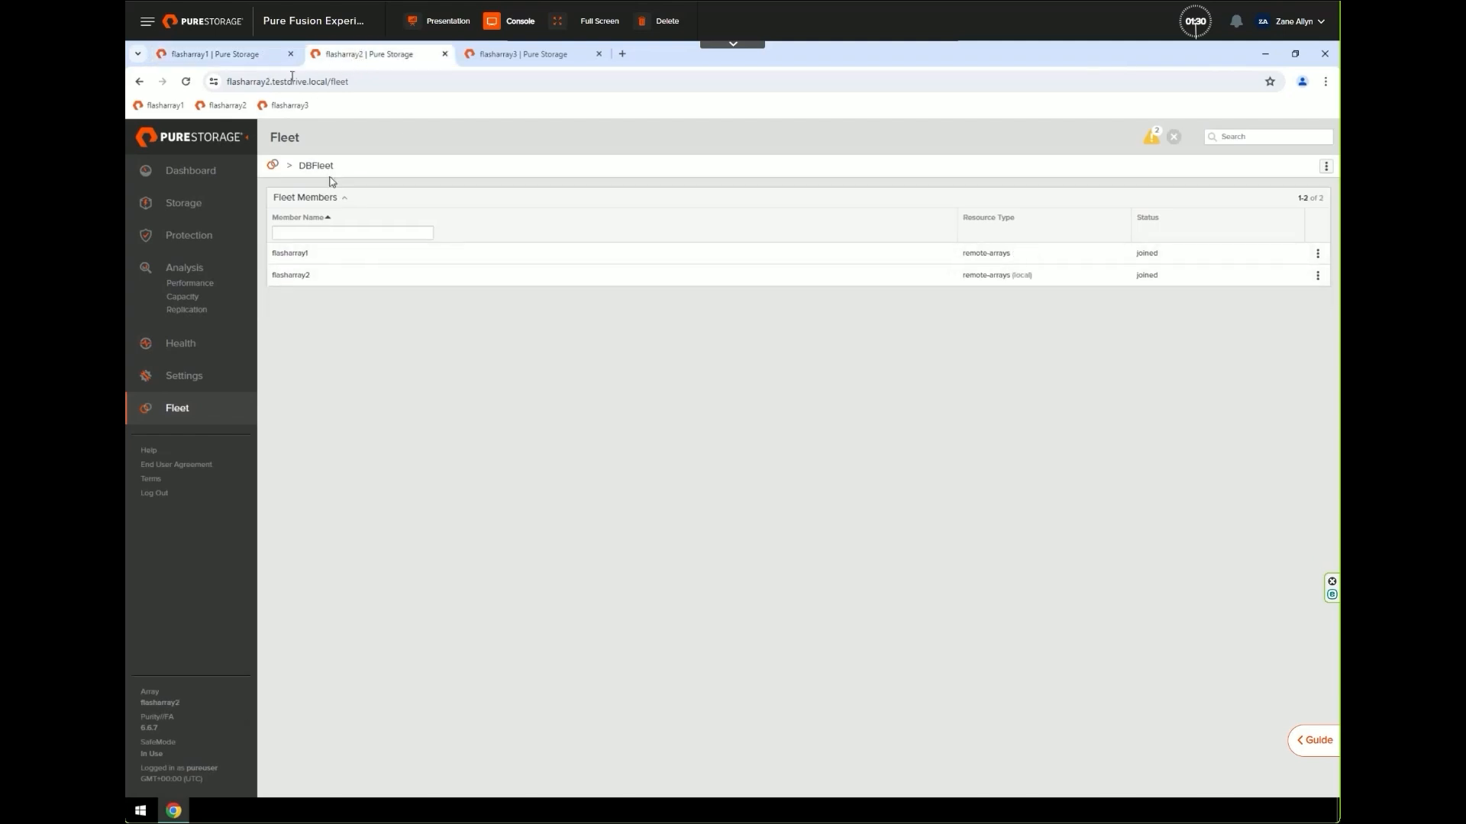
left_click(186, 82)
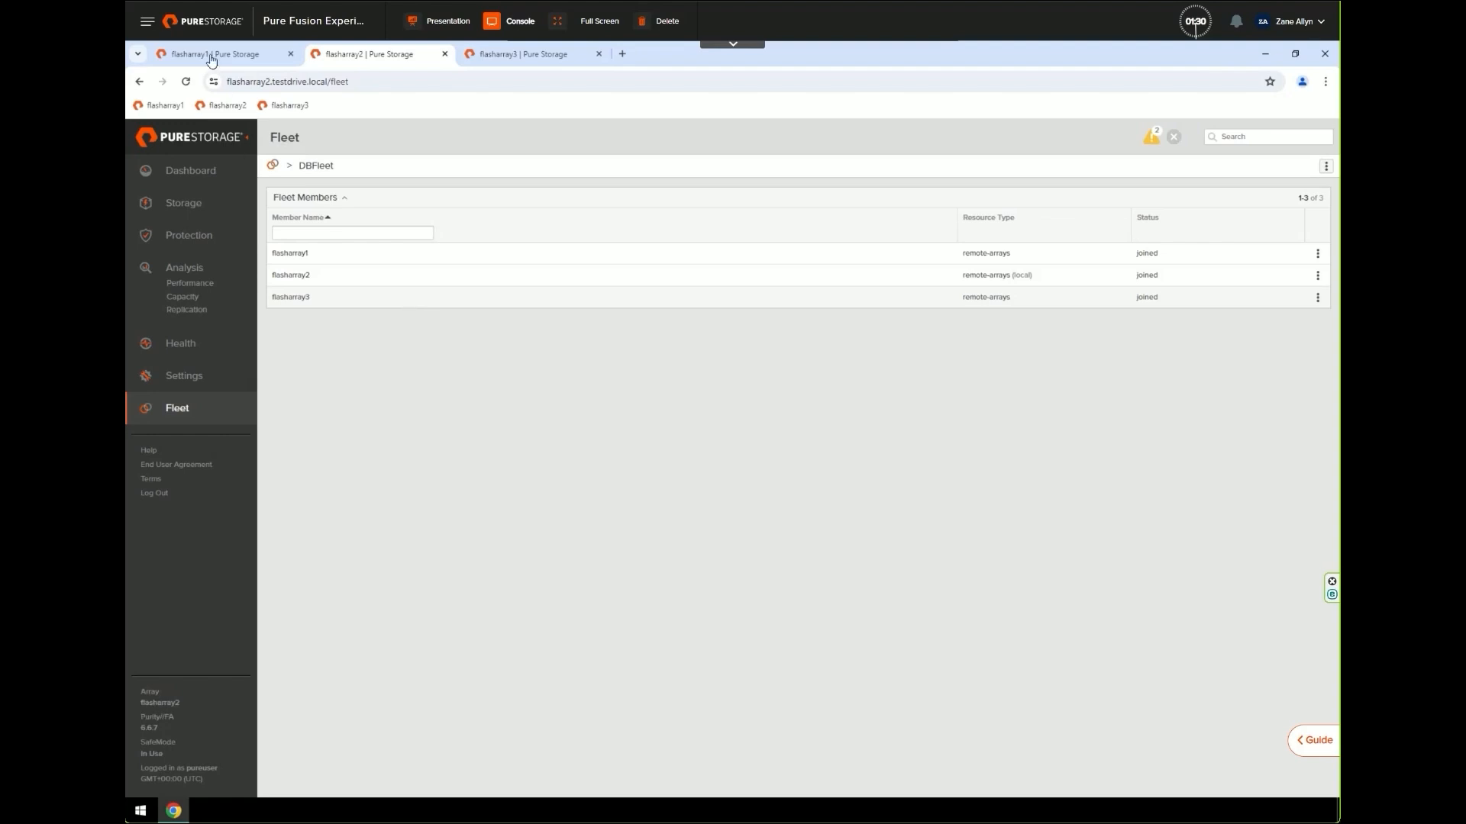
key("ctrl+Tab")
left_click(396, 61)
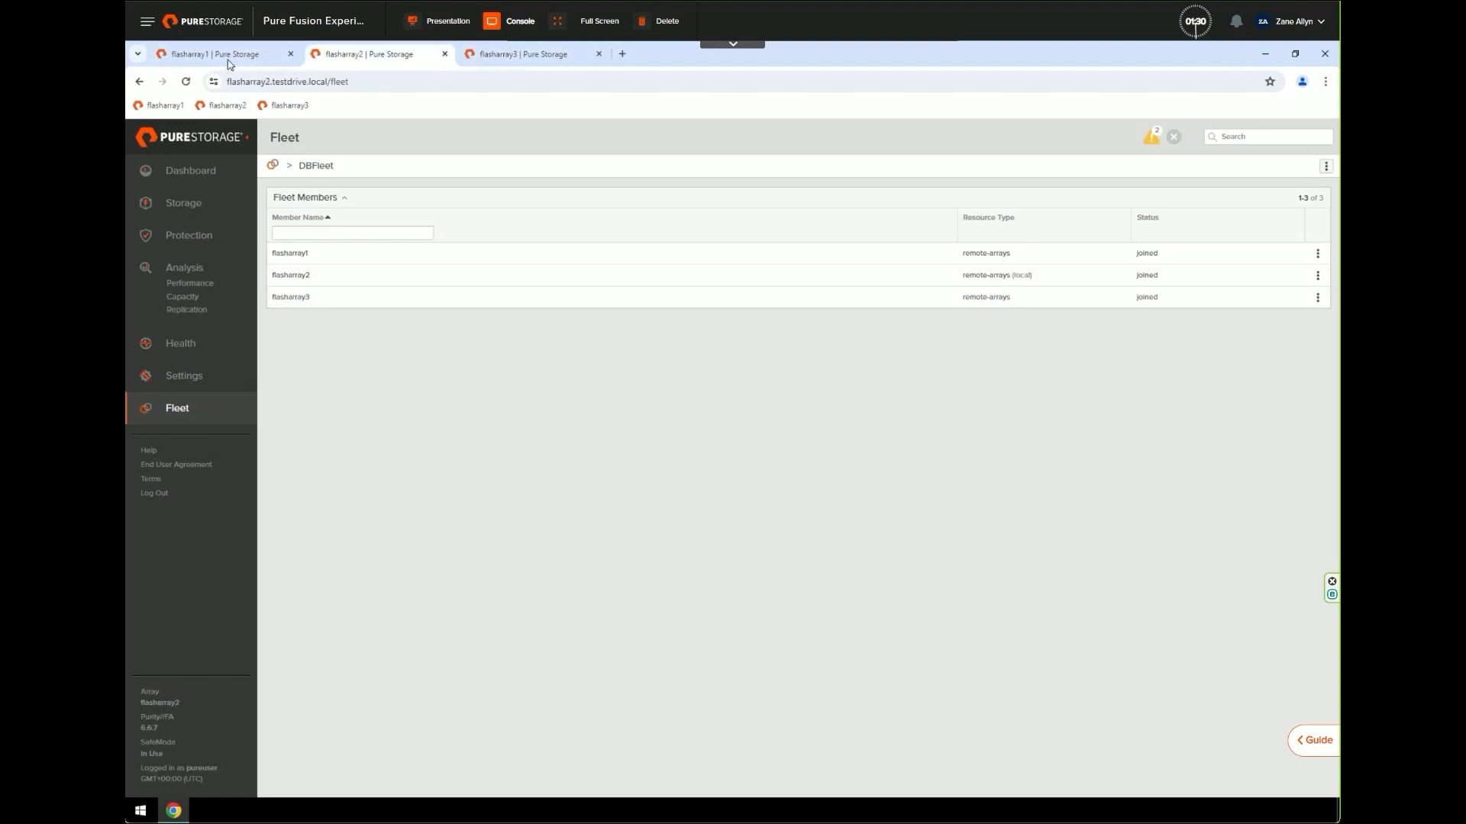
left_click(228, 60)
left_click(366, 55)
left_click(526, 53)
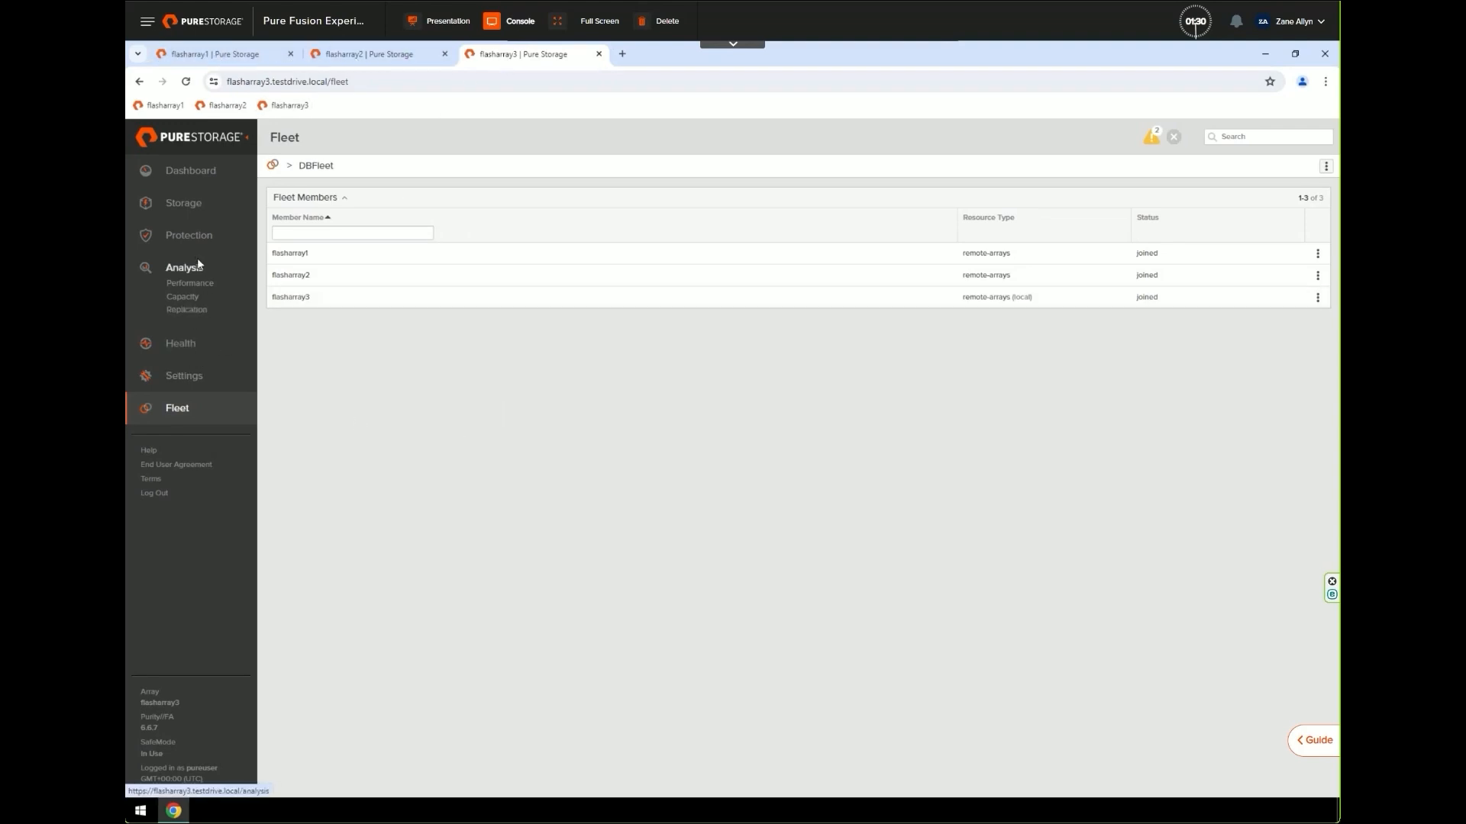
- Show the storage hosts on flasharray3 in Fleet View and page through the fleet hosts
left_click(186, 205)
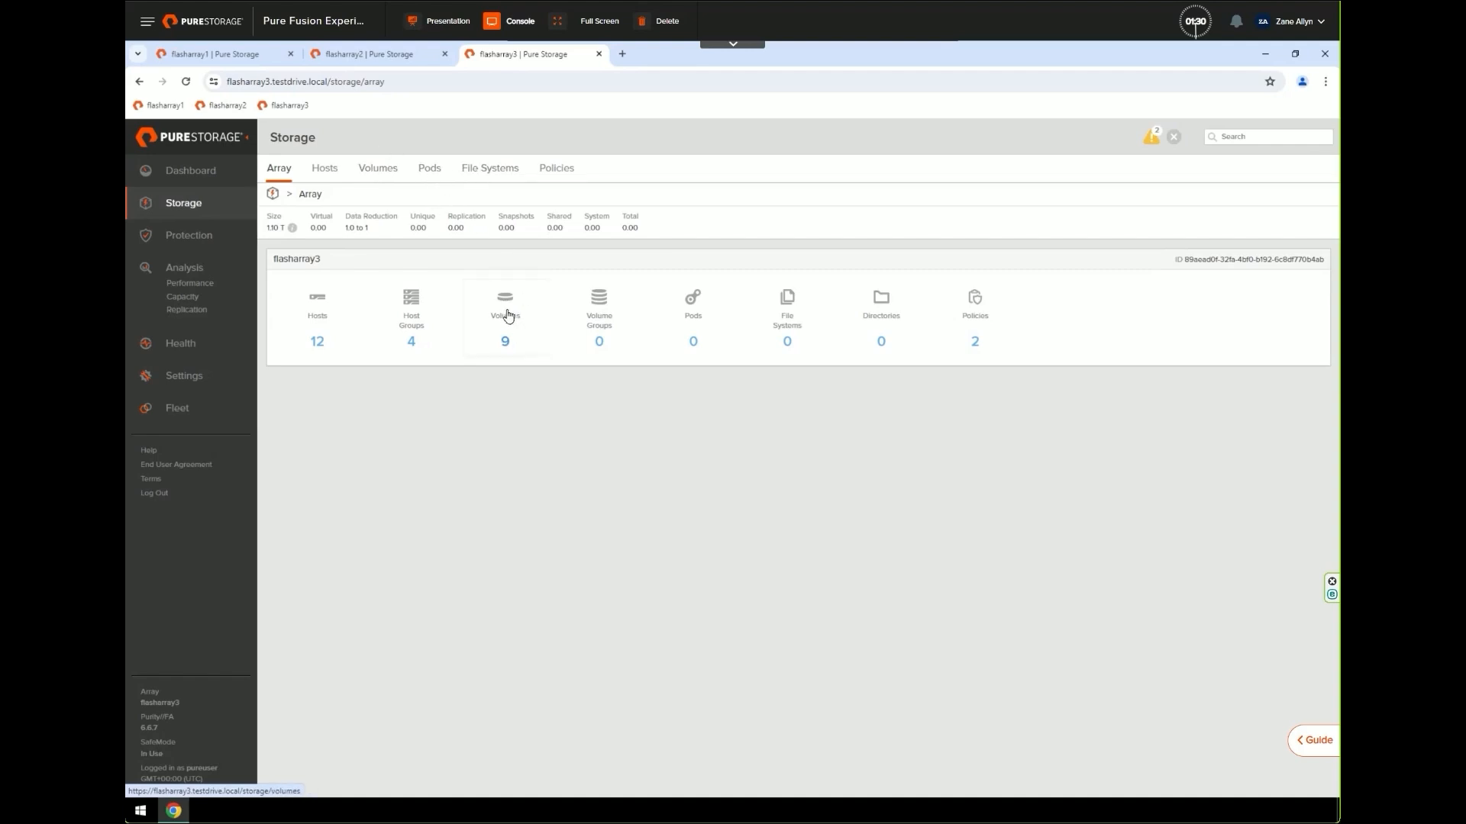
left_click(306, 311)
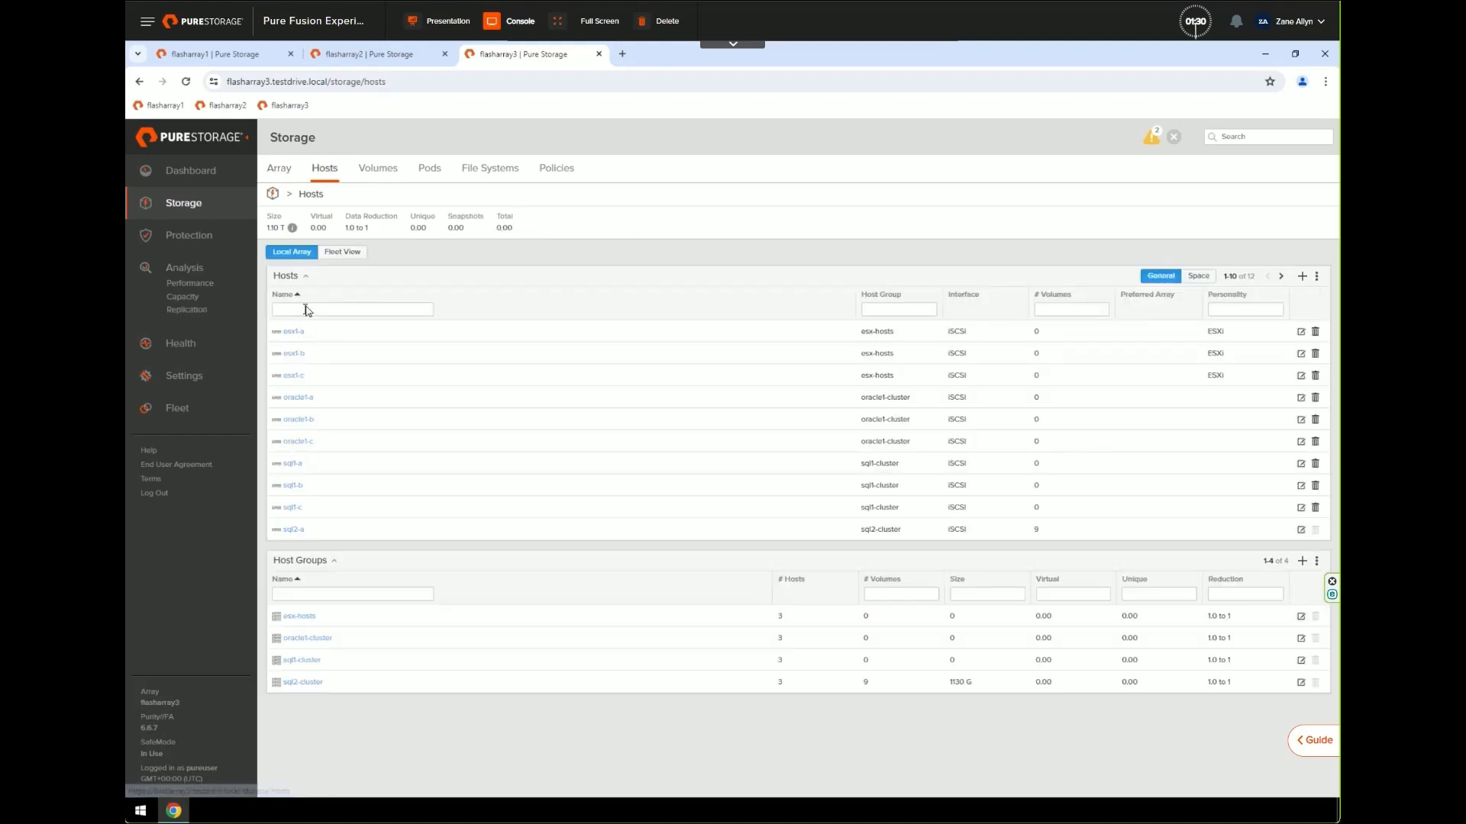
left_click(339, 251)
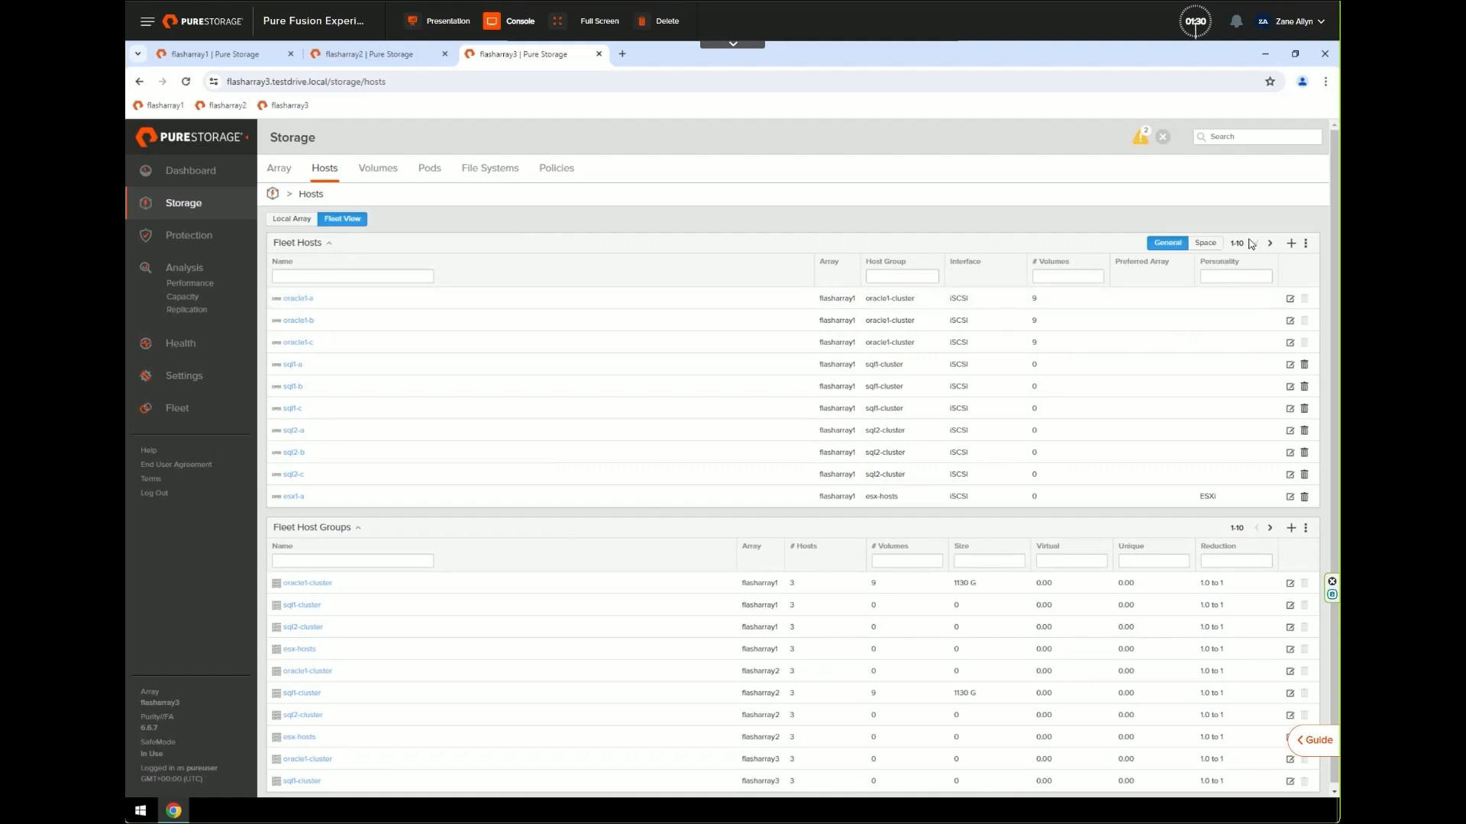
left_click(1270, 244)
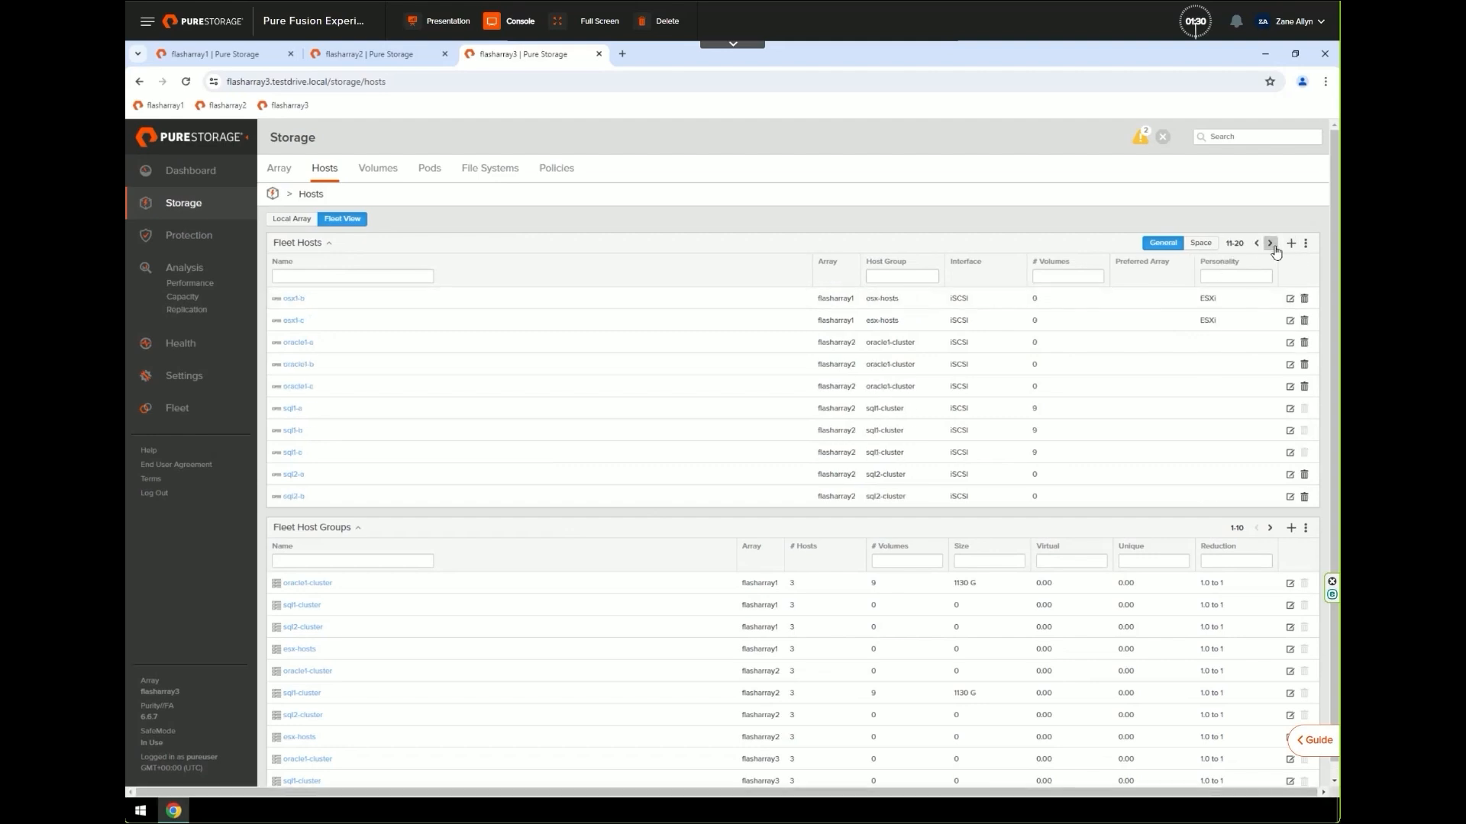
left_click(1270, 244)
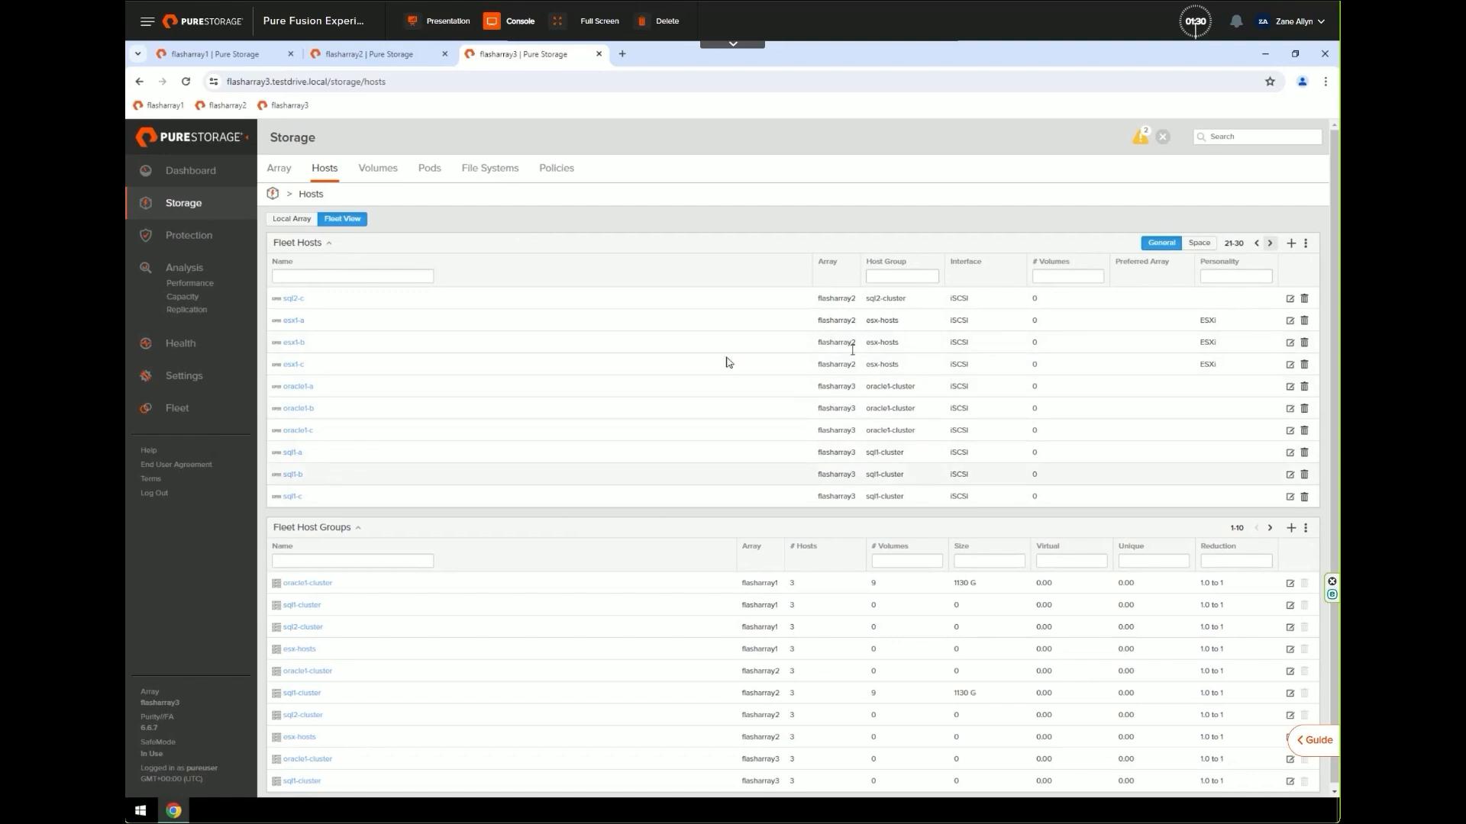
- Page through the fleet volumes on flasharray3 to examine the volumes across all member arrays
left_click(387, 179)
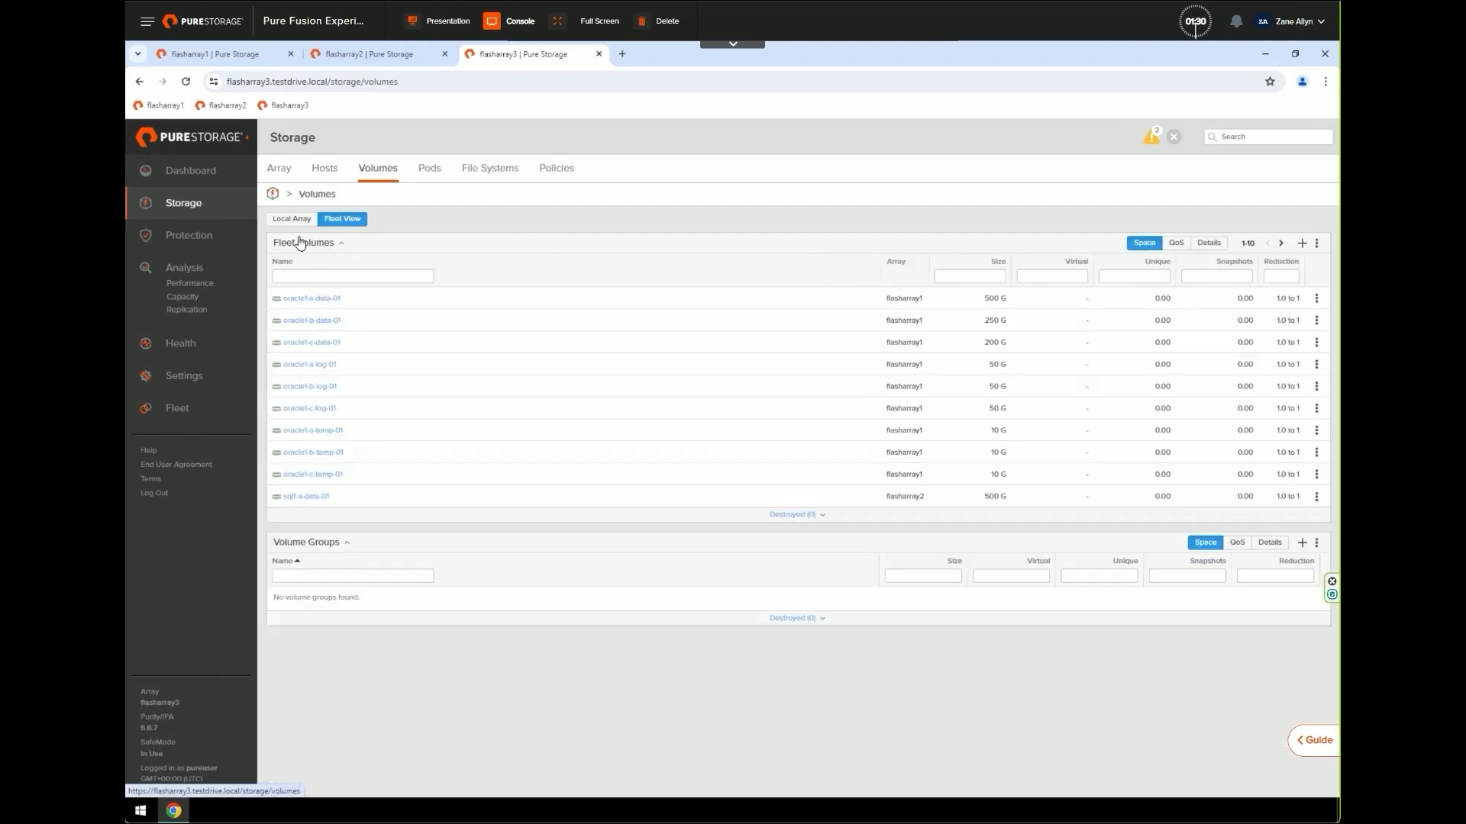
left_click(1281, 244)
left_click(1282, 244)
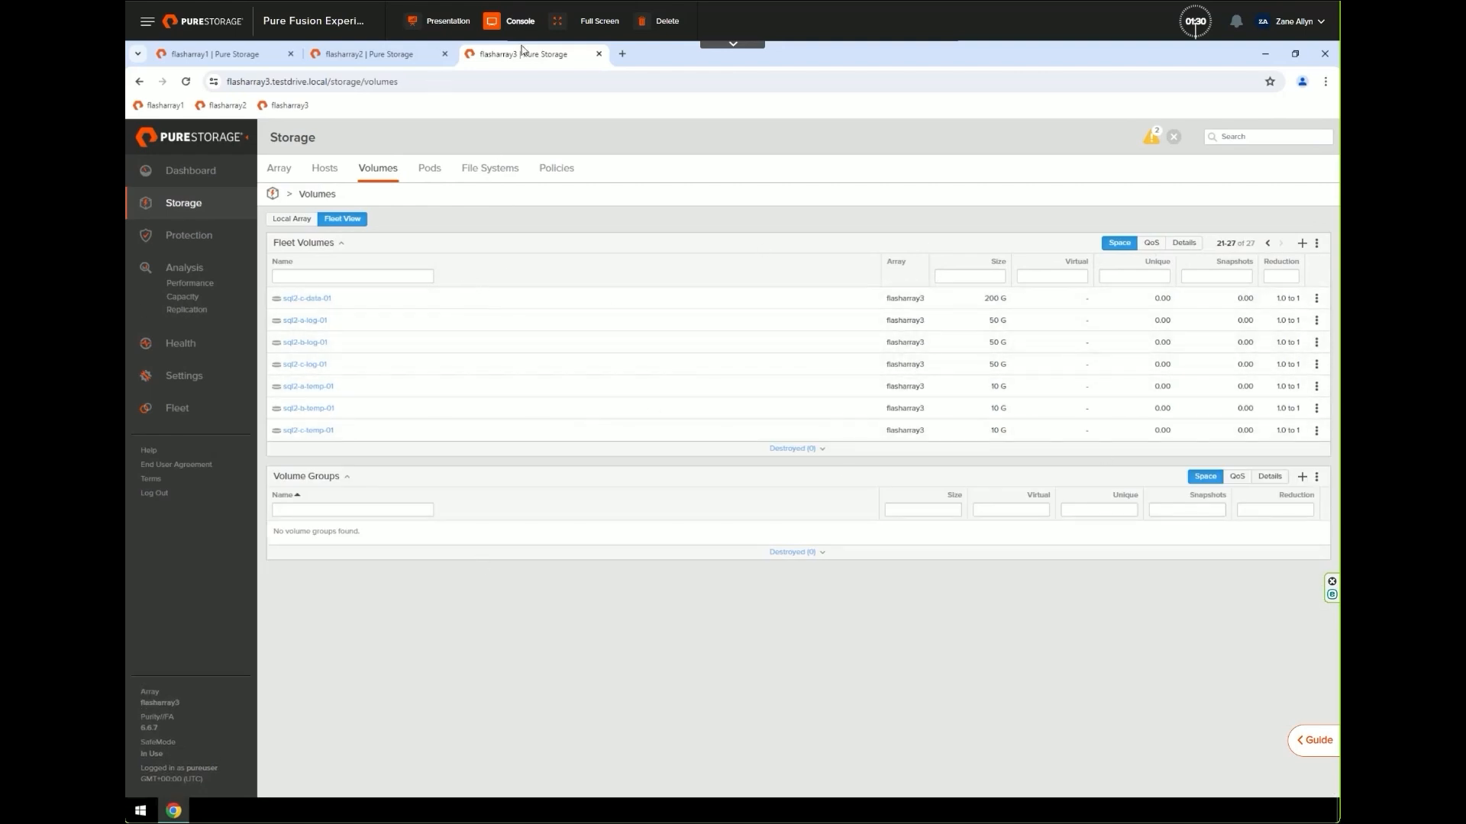
- Show the storage volumes on flasharray2 in Fleet View and page through to the end of the fleet volume list
left_click(313, 54)
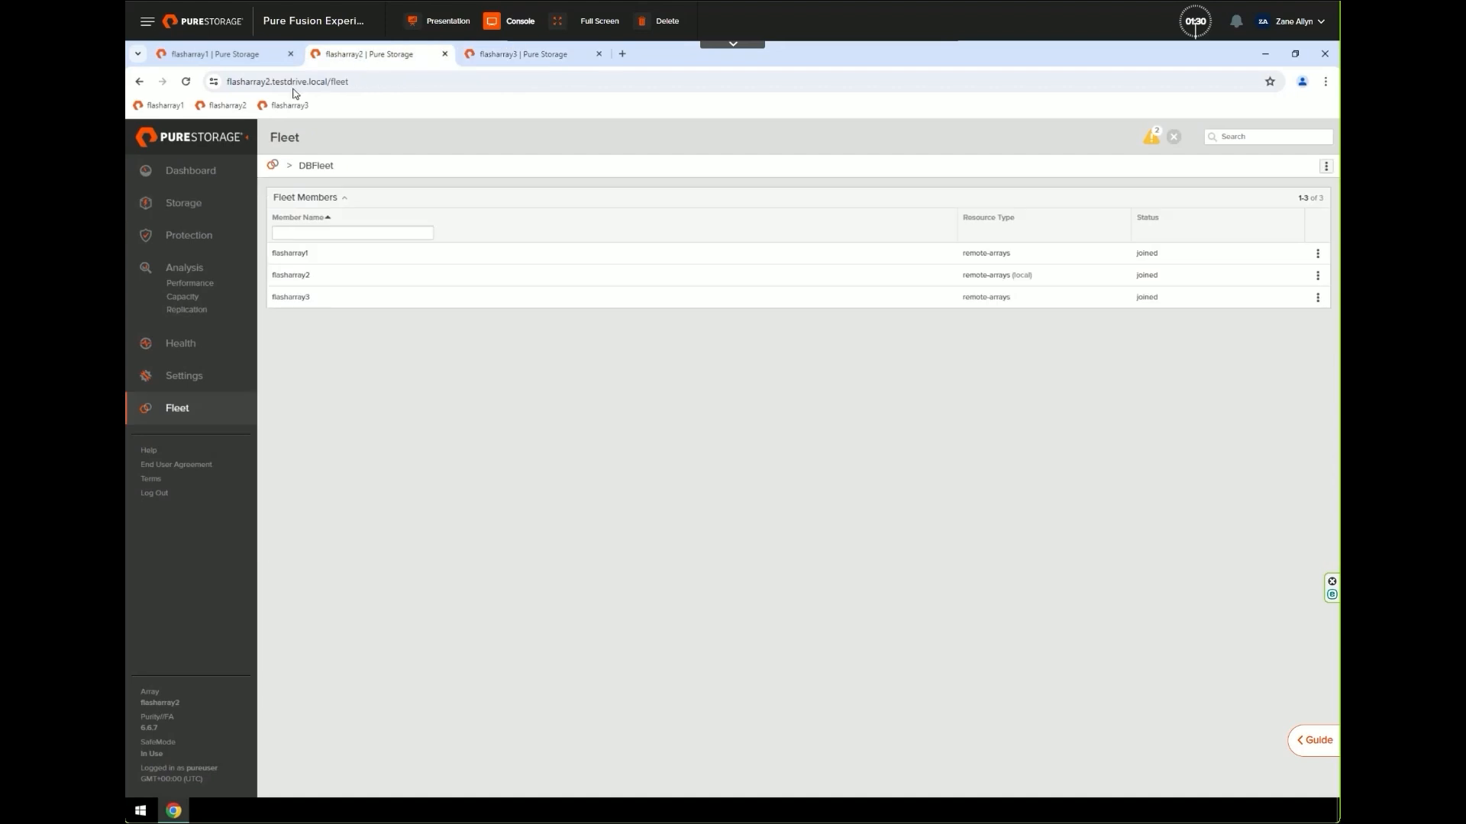
left_click(191, 205)
left_click(381, 171)
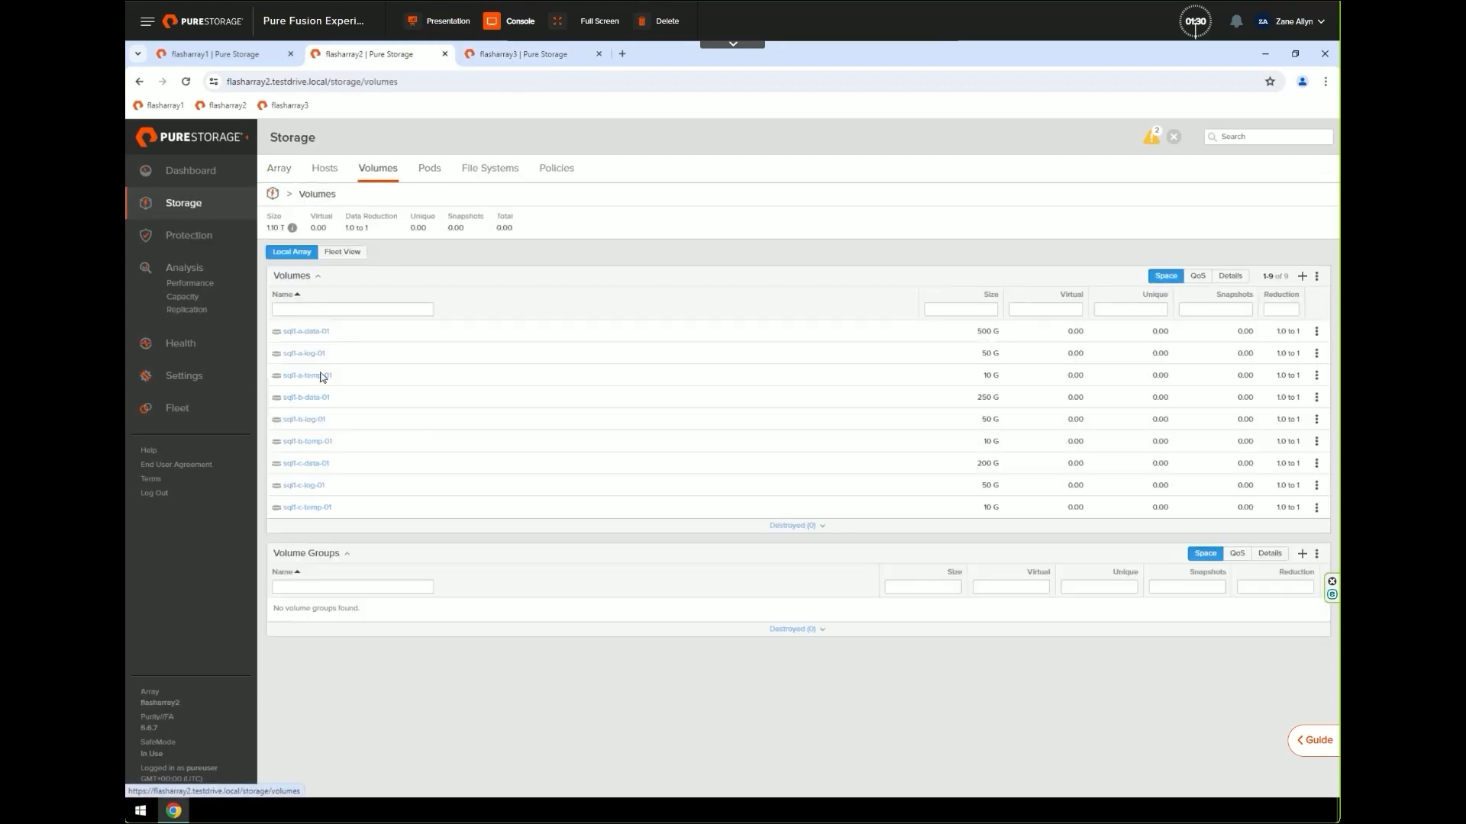
left_click(353, 253)
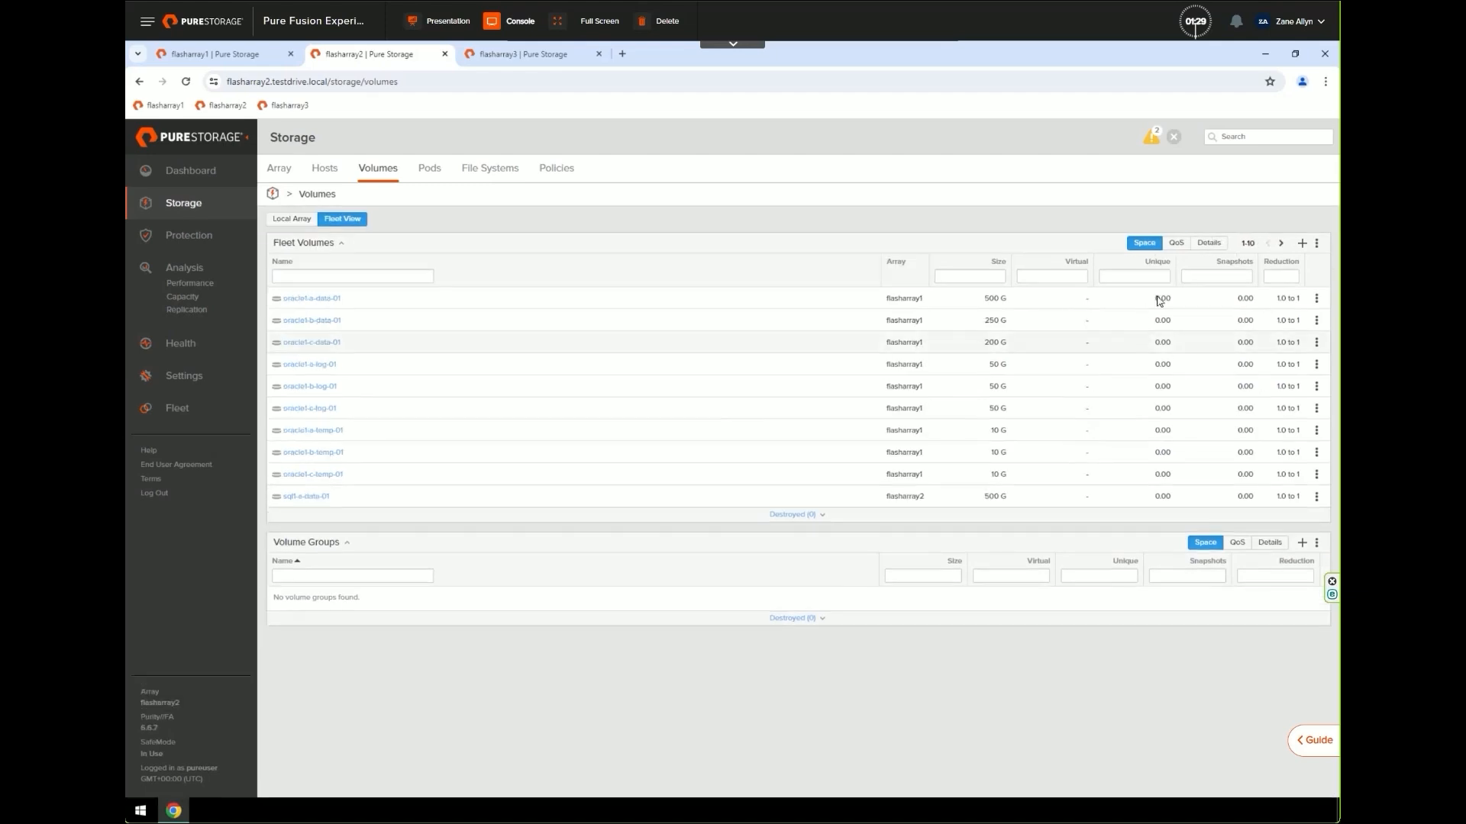
left_click(1280, 243)
left_click(1280, 244)
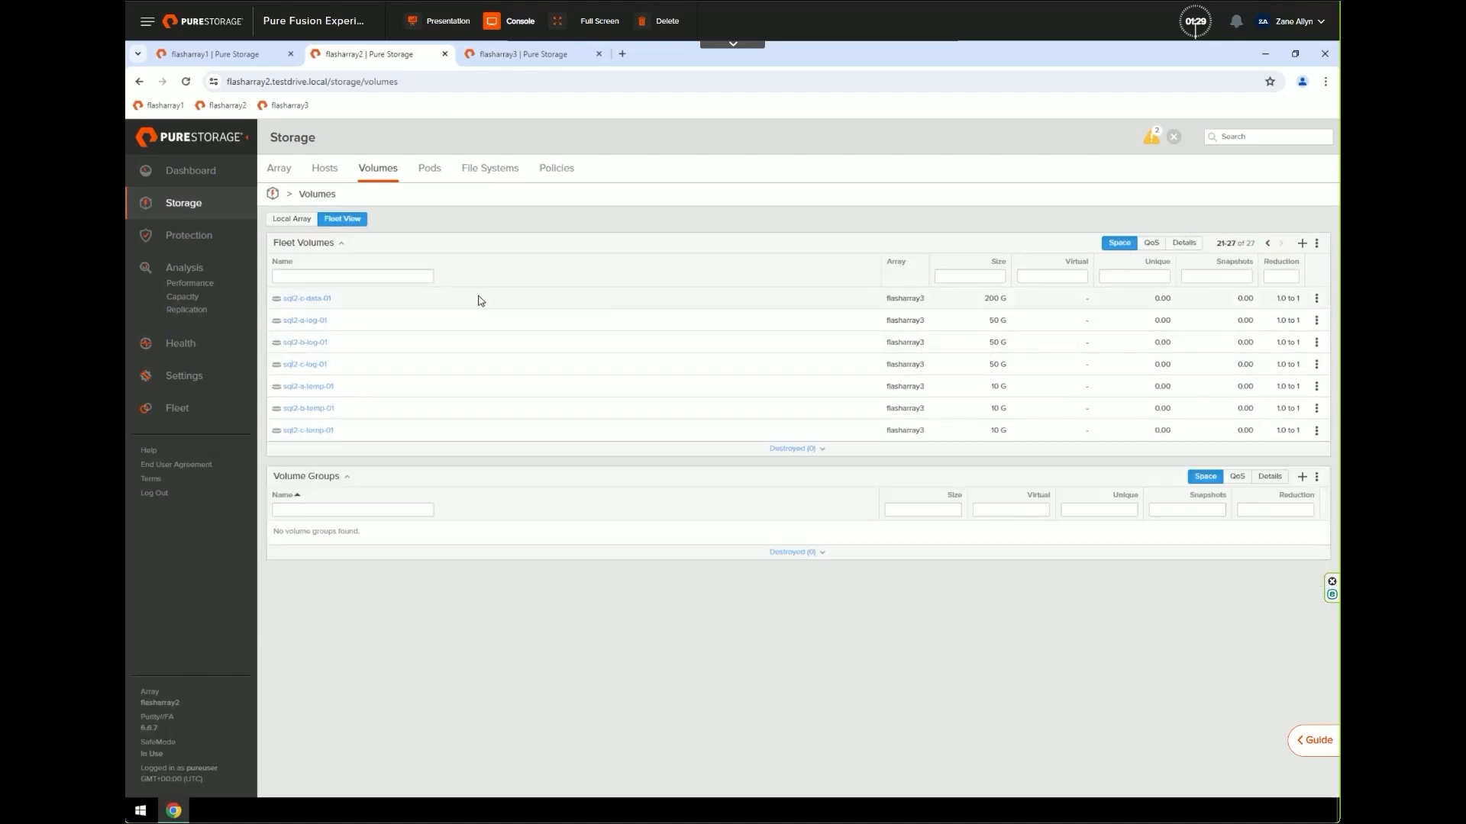
- On flasharray3, start a new fleet volume named Test with a provisioned size of 10 G and no pod or volume group
left_click(556, 53)
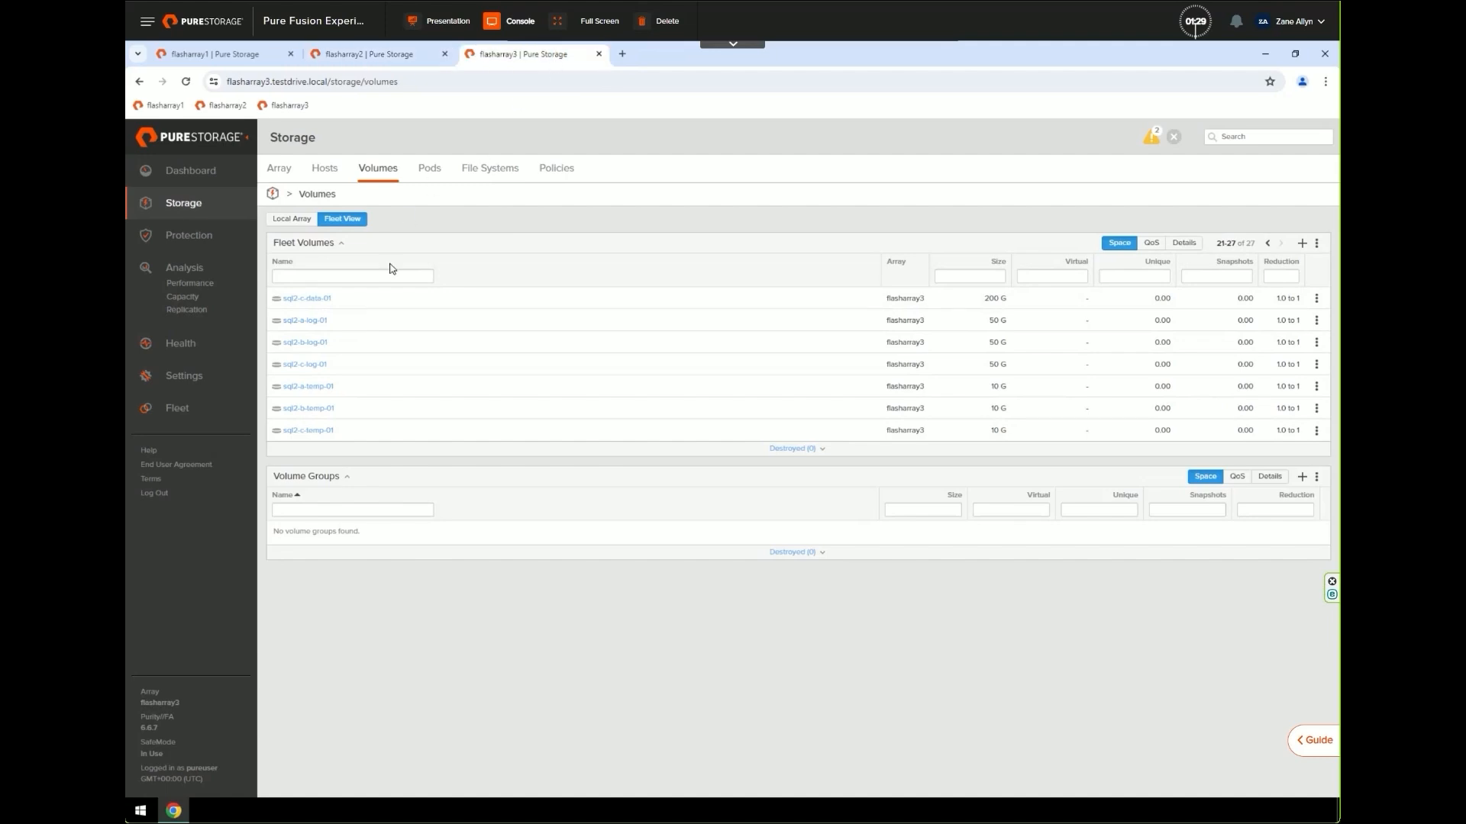
left_click(1301, 244)
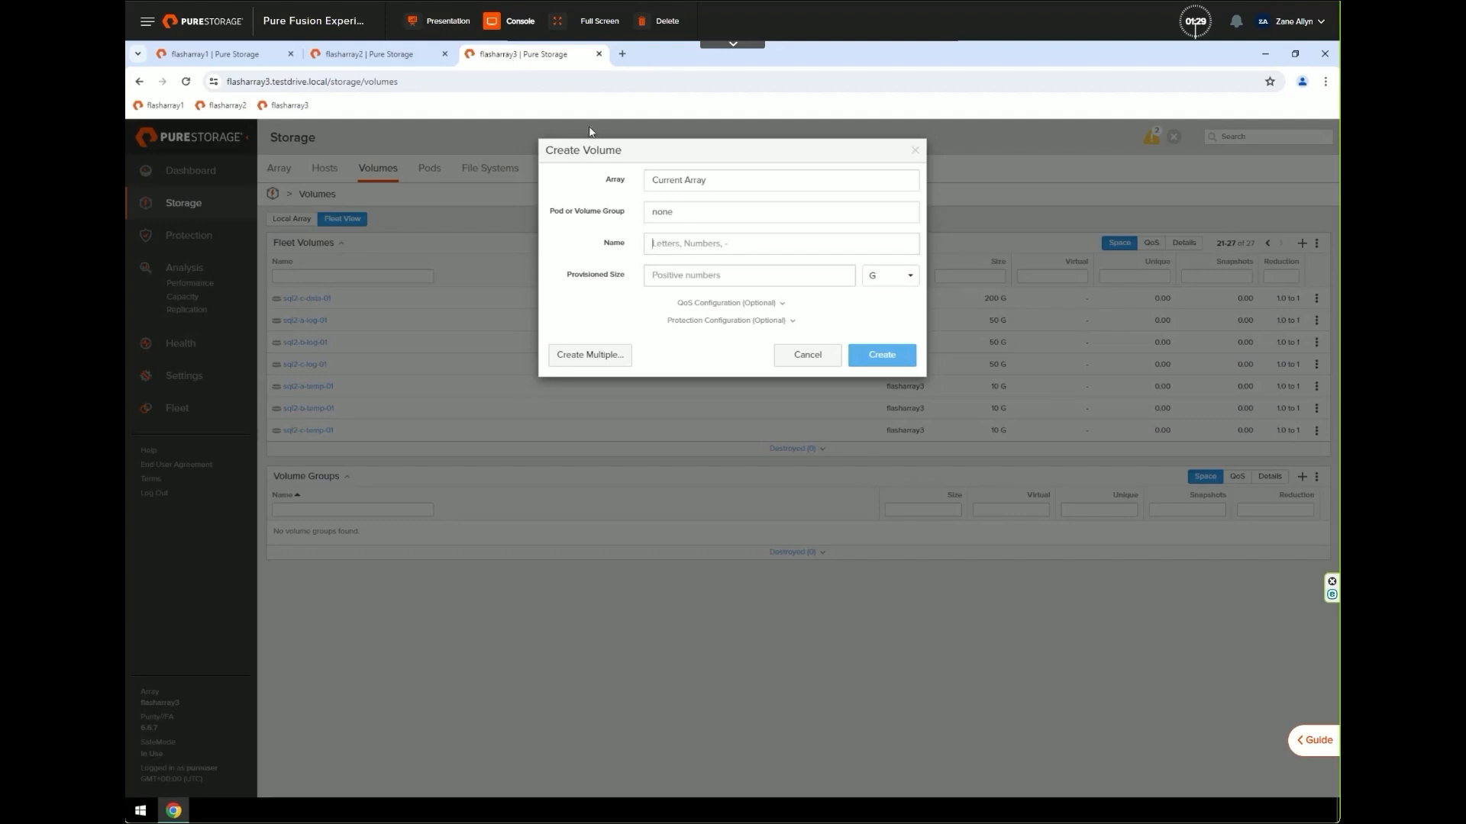
left_click(679, 222)
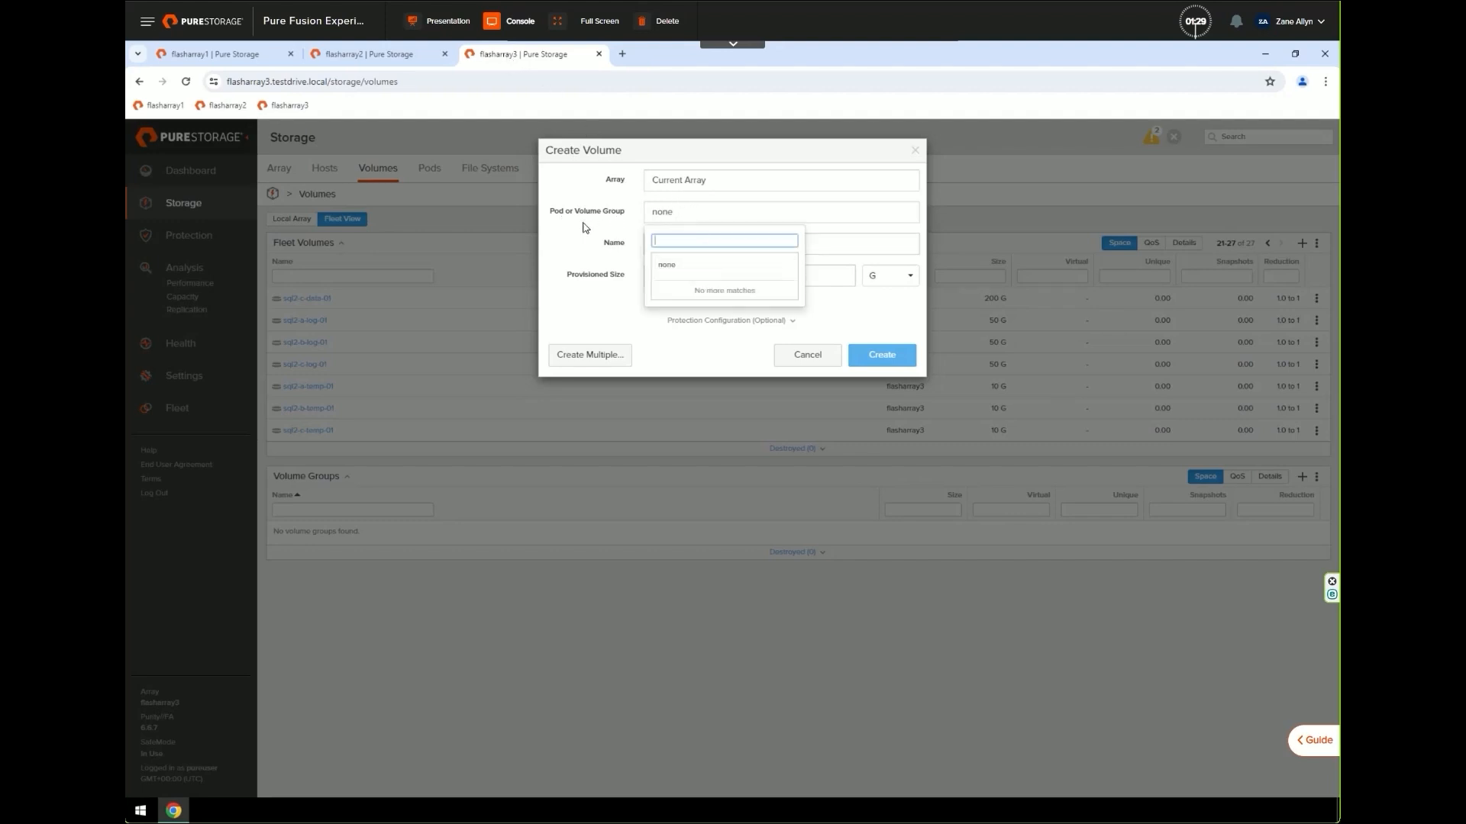
left_click(676, 244)
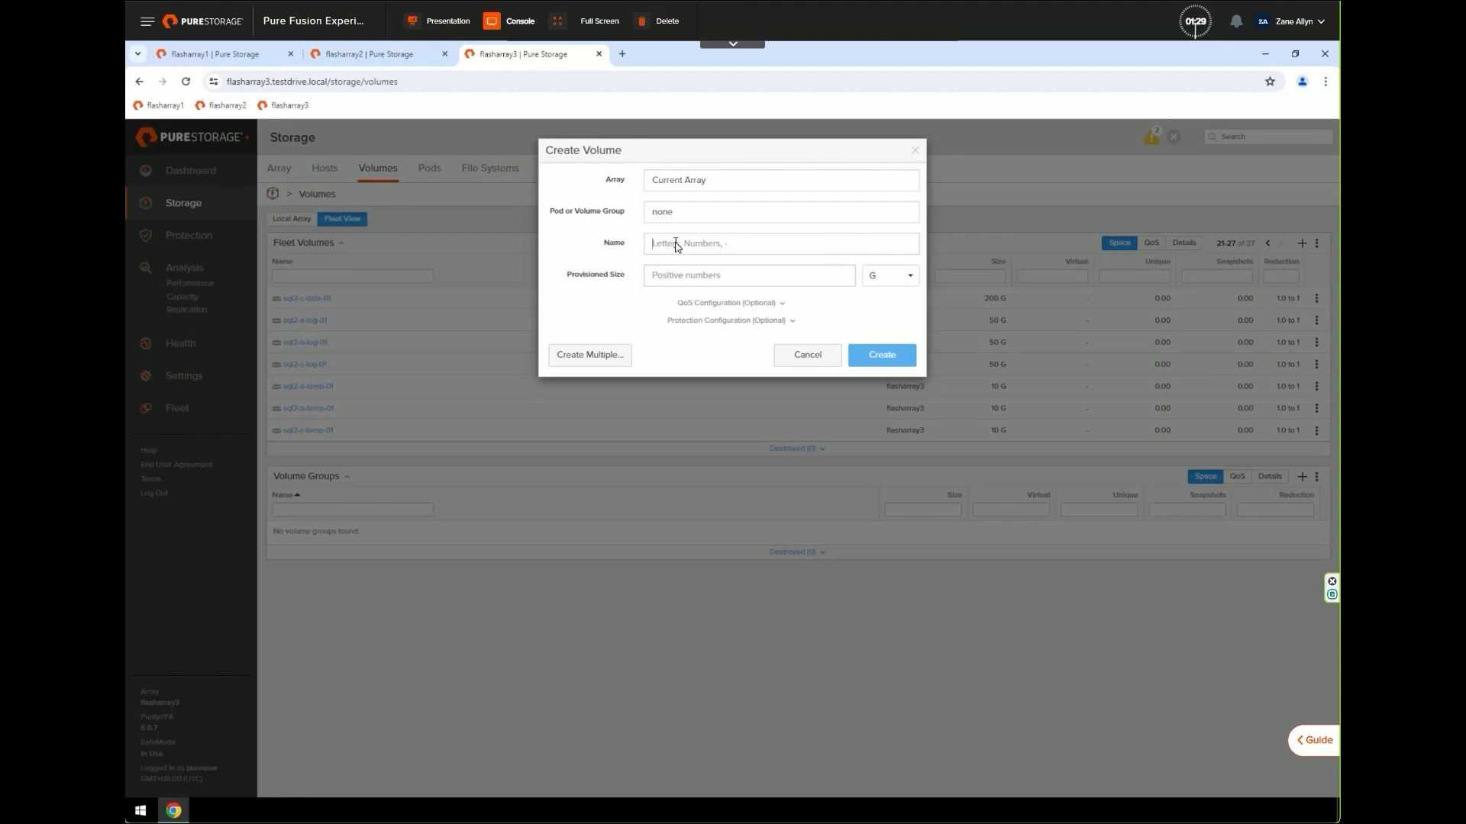
type("Test")
left_click(683, 273)
type("10")
- Review the volume's optional QoS settings and turn off its default protection
left_click(762, 307)
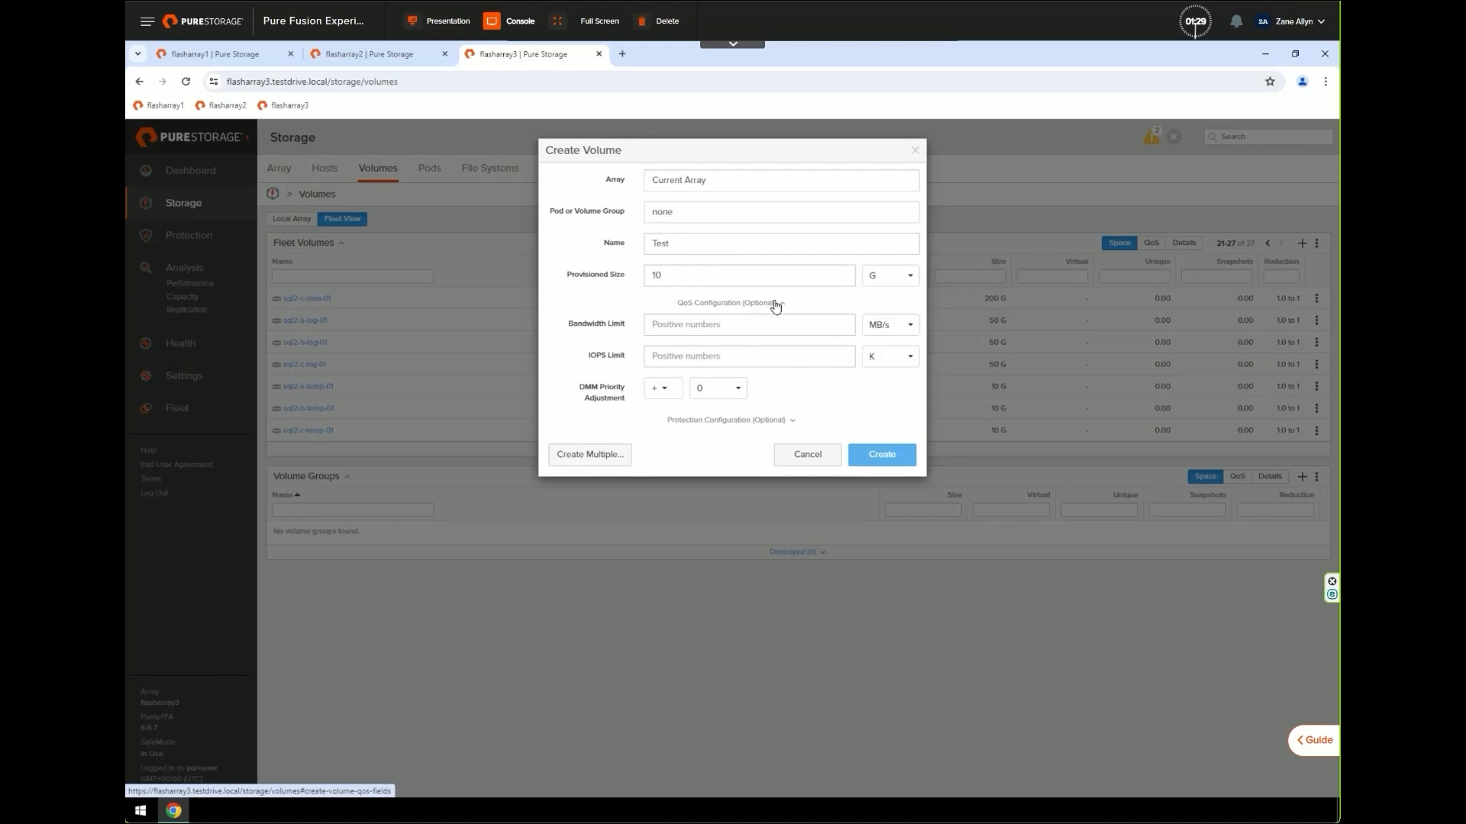
left_click(775, 305)
left_click(750, 320)
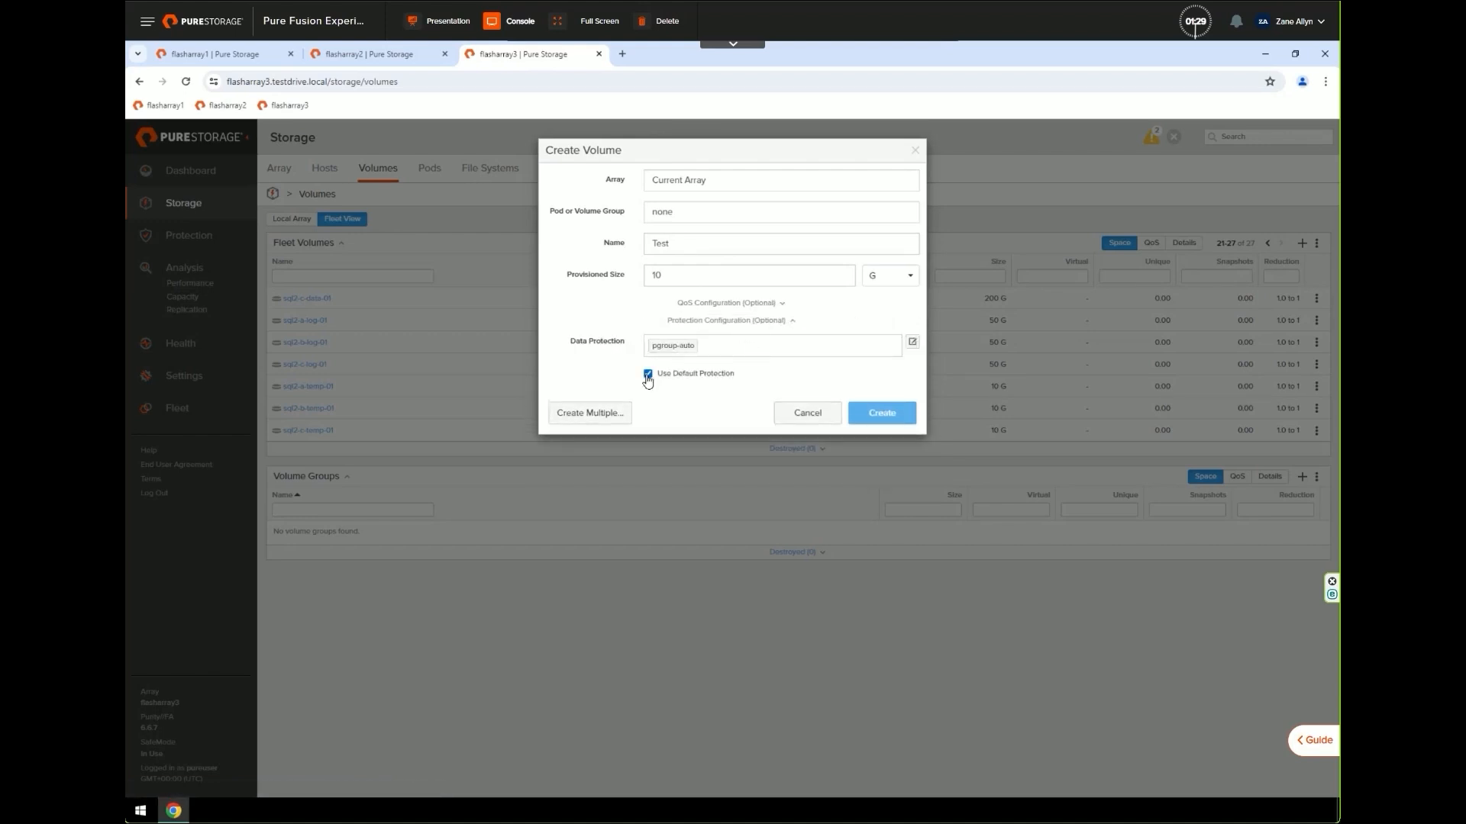
left_click(647, 375)
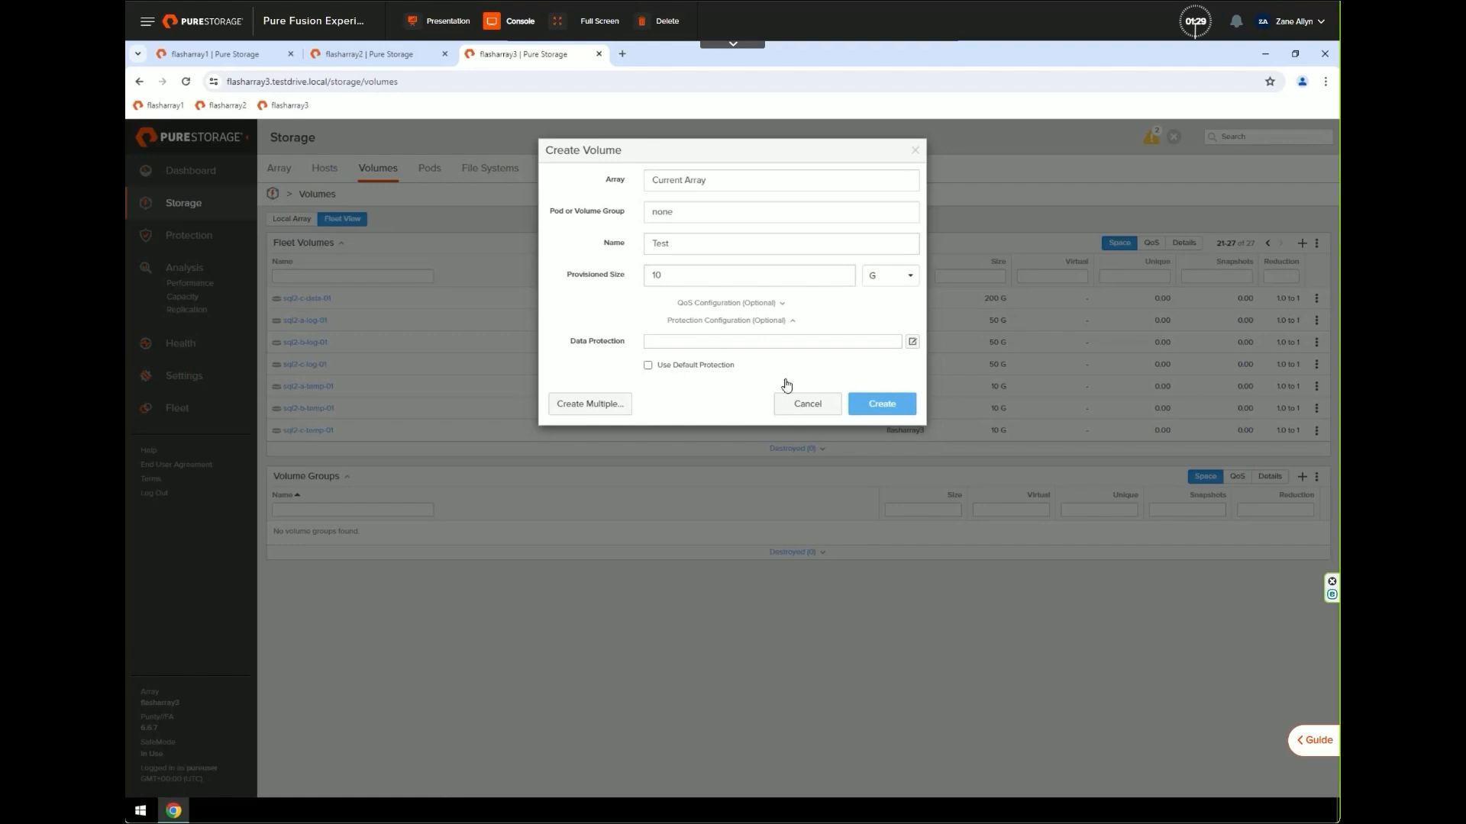
- View the fields for creating multiple volumes, and return to the single-volume form
left_click(602, 413)
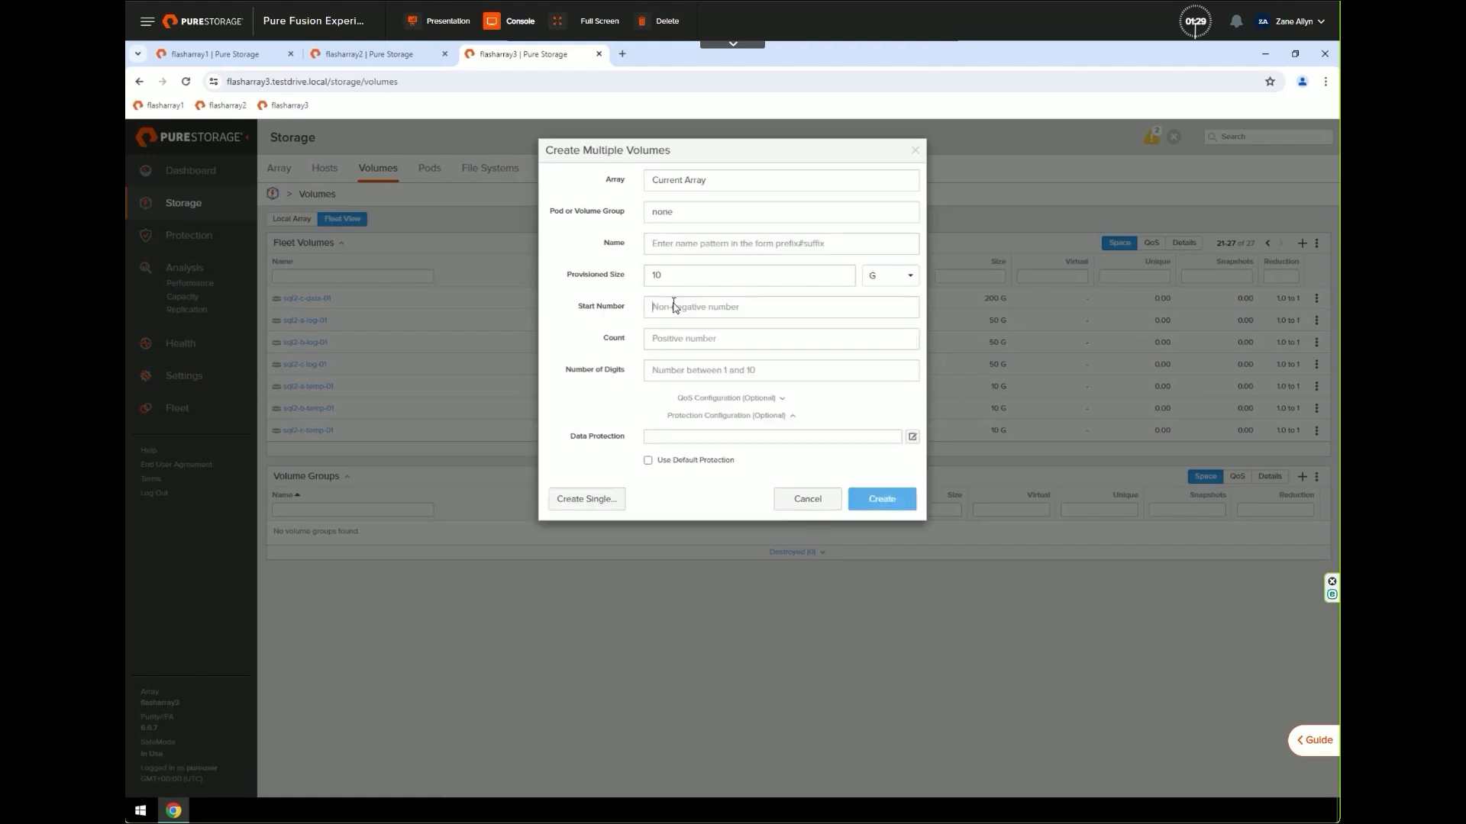
left_click(602, 500)
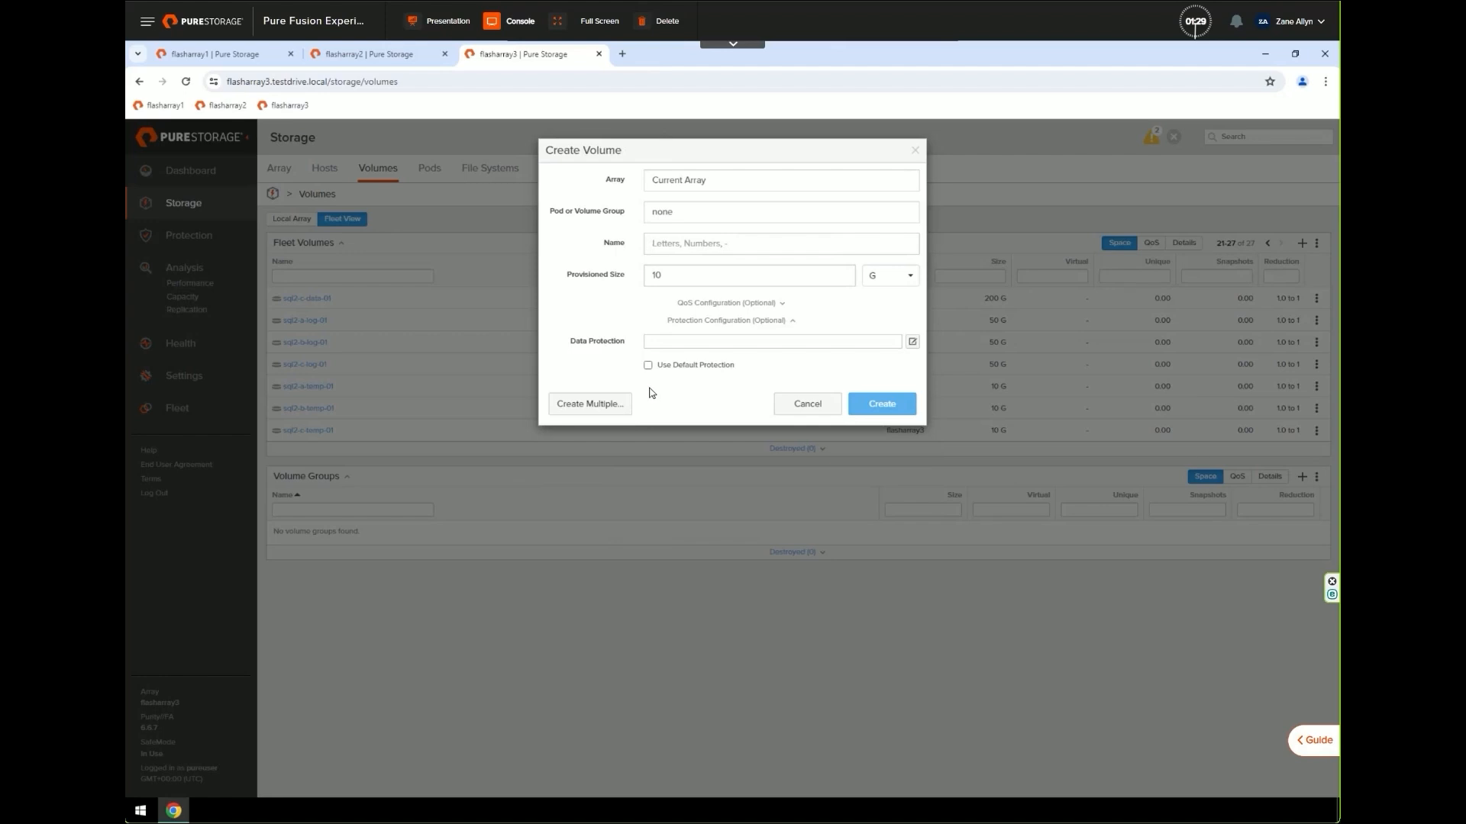
- Target flasharray2 for the new volume, name it Test, and create it with the 10 G provisioned size
left_click(687, 186)
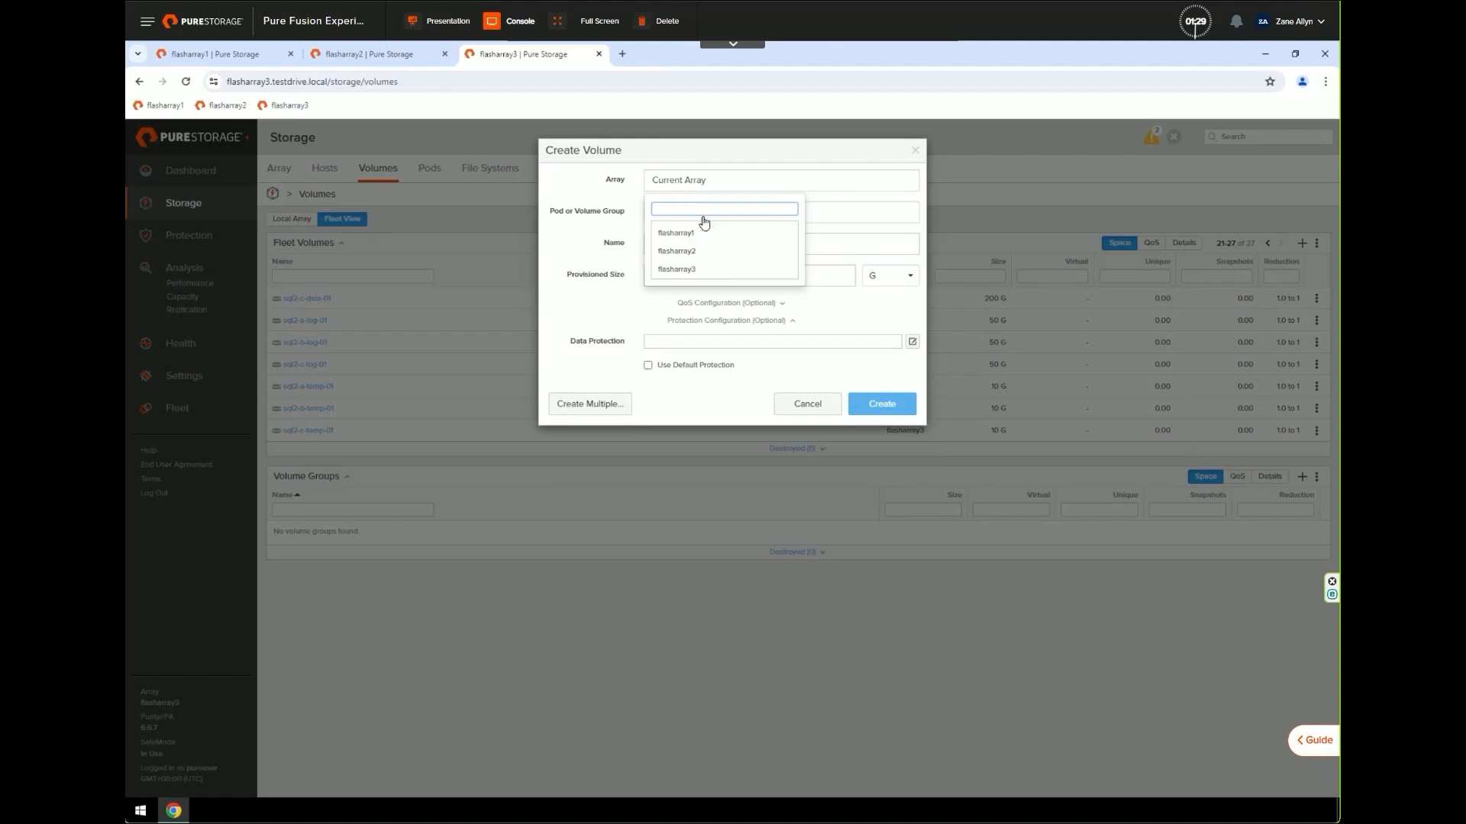
left_click(688, 251)
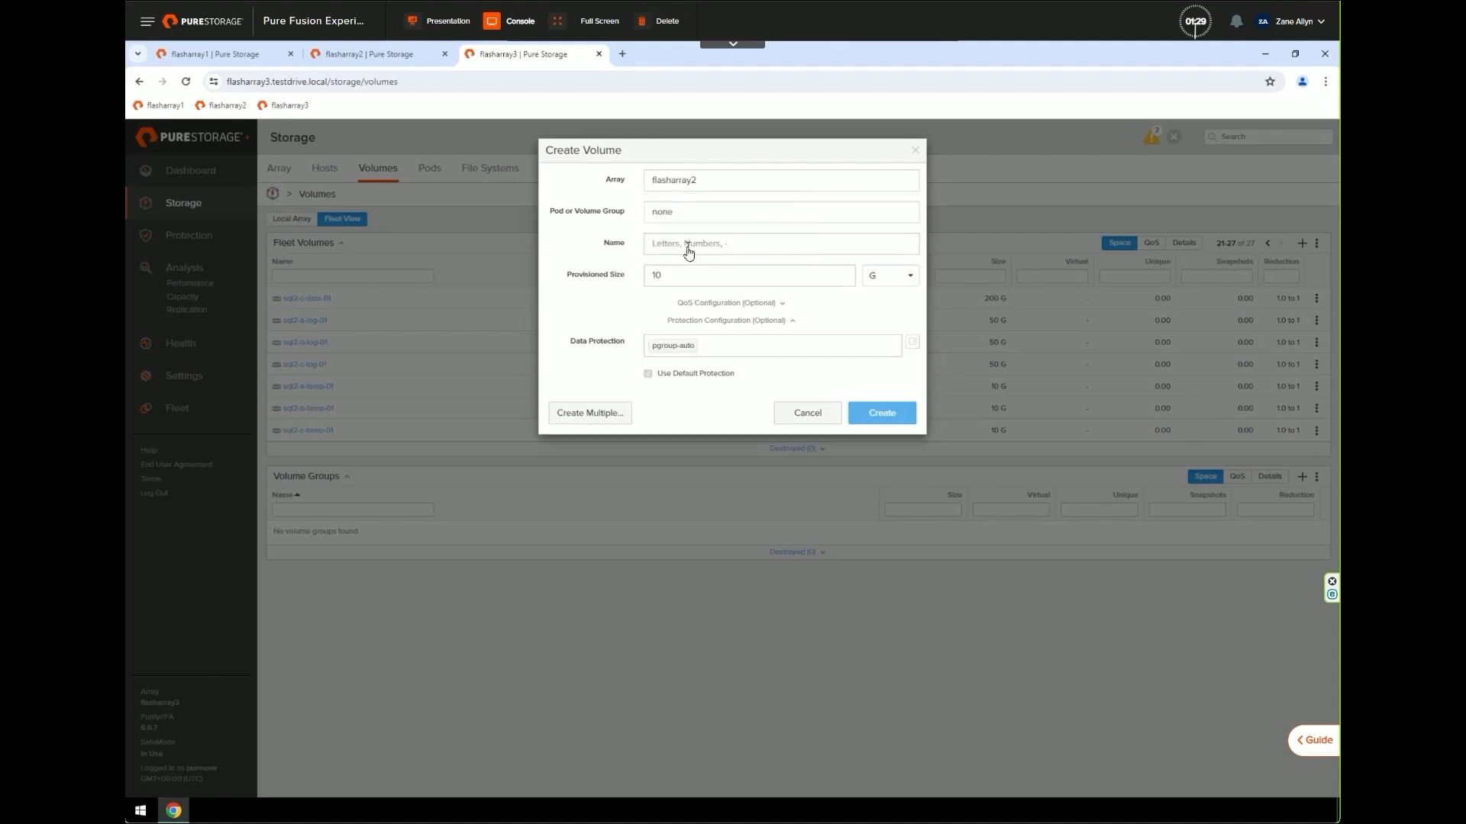
left_click(697, 246)
type("Test")
left_click(689, 182)
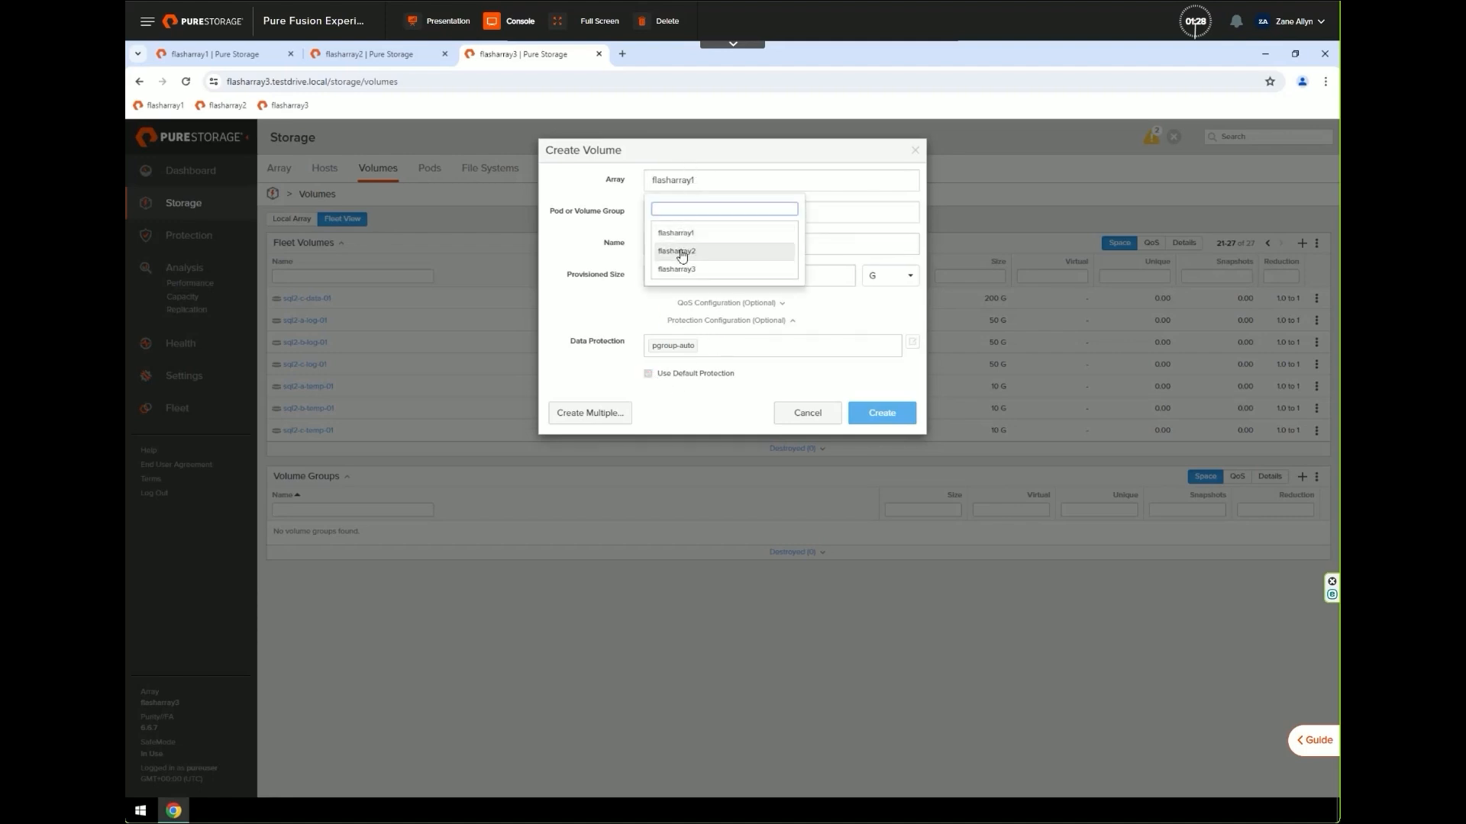
left_click(682, 253)
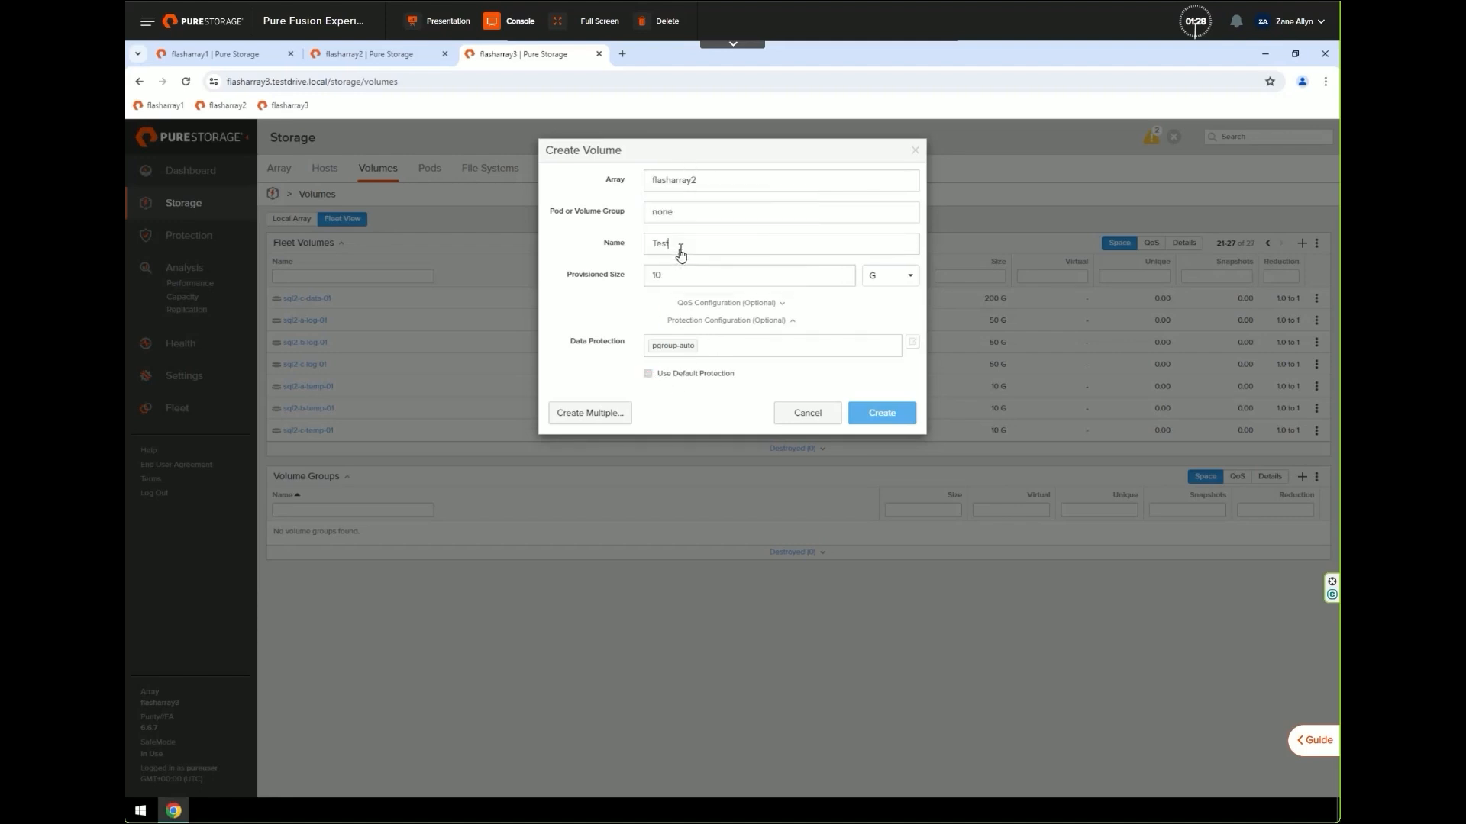
left_click(881, 413)
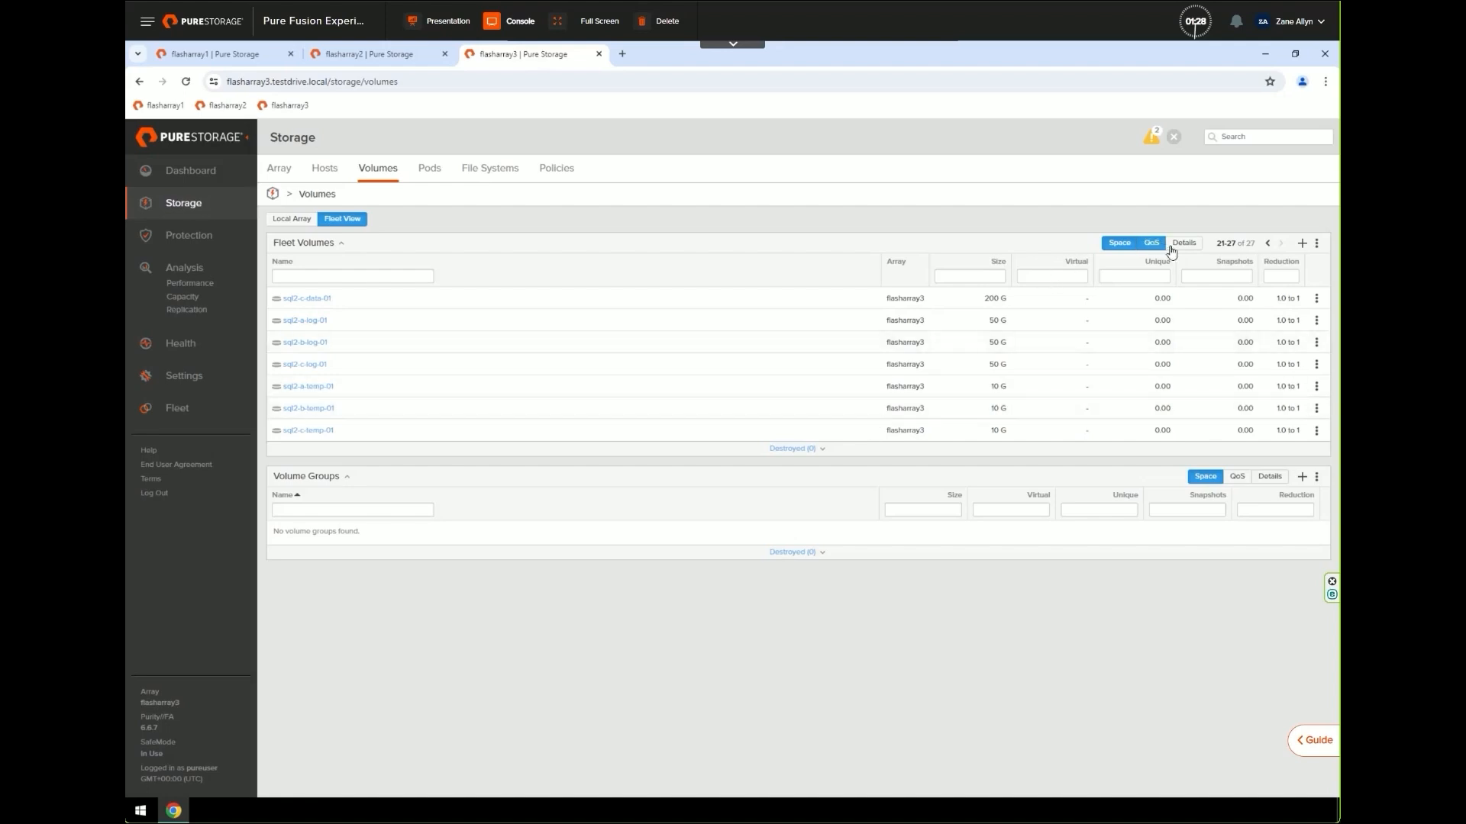
- Go back a page in the fleet volume list on flasharray3 and filter the volumes by the name Test
left_click(1268, 244)
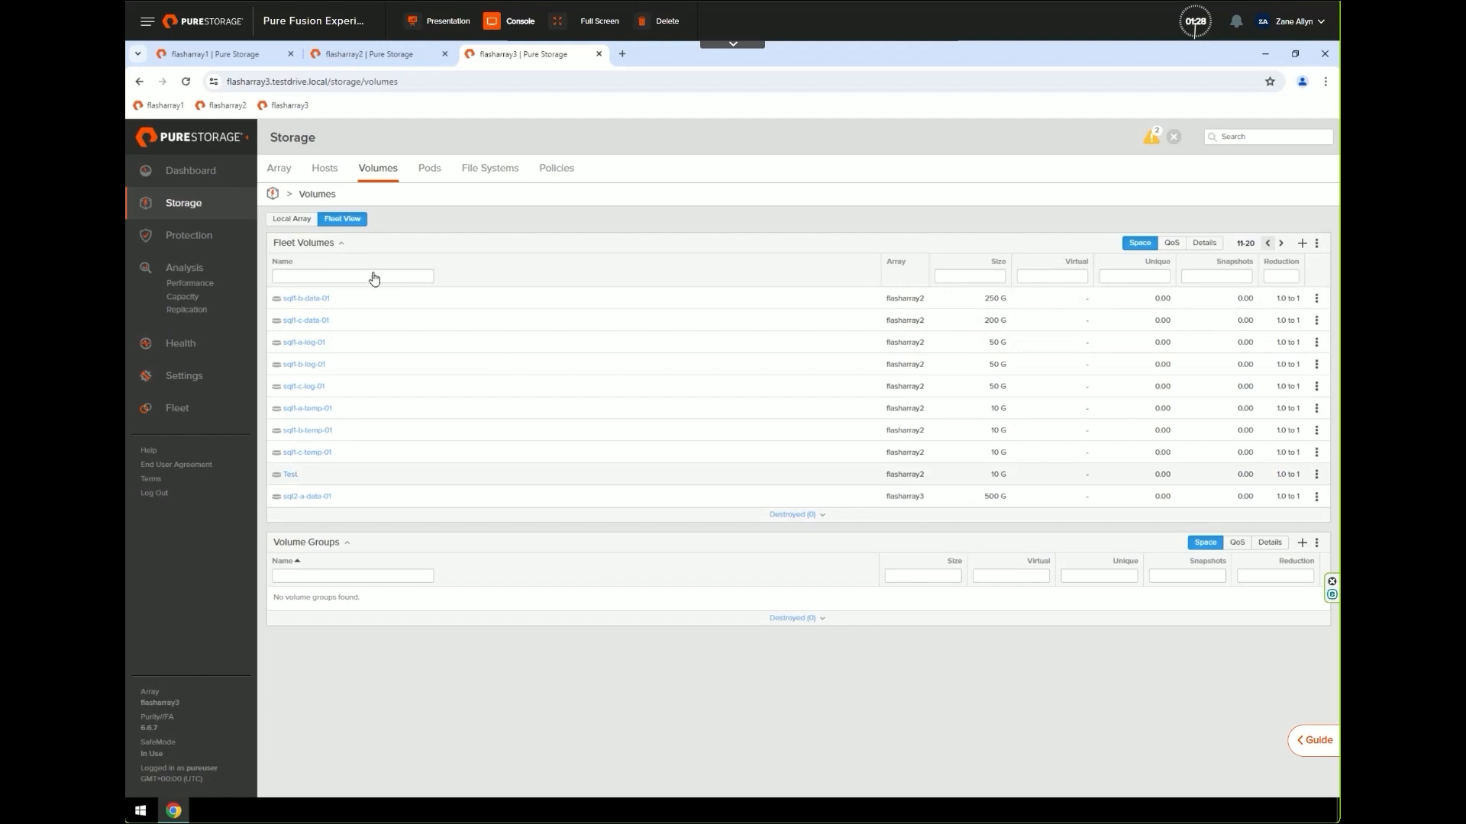
left_click(346, 275)
type("Test")
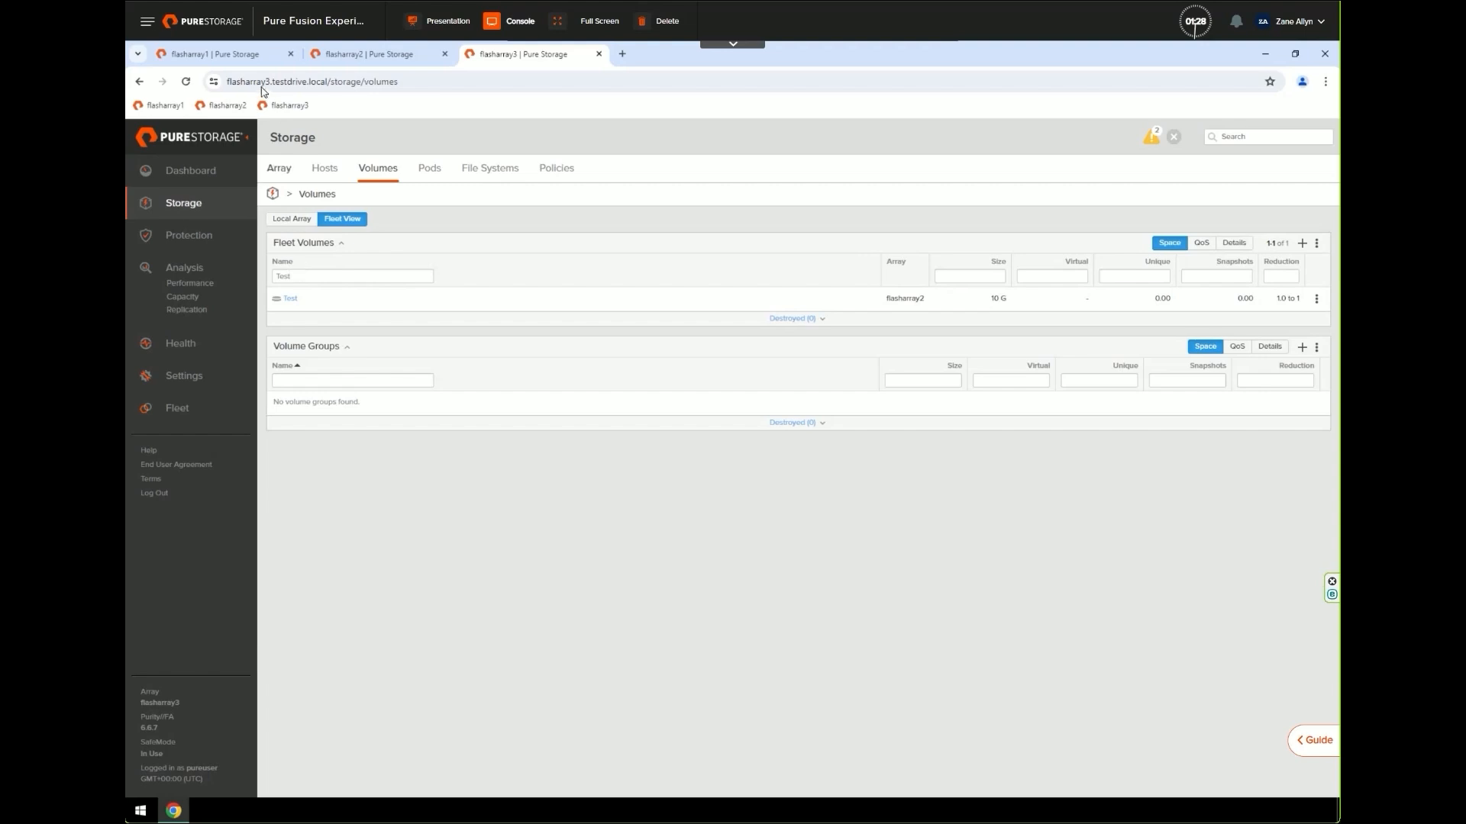
- Switch to flasharray1, show its storage volumes in Fleet View, and filter them by the name test
left_click(235, 60)
key("ctrl+Tab")
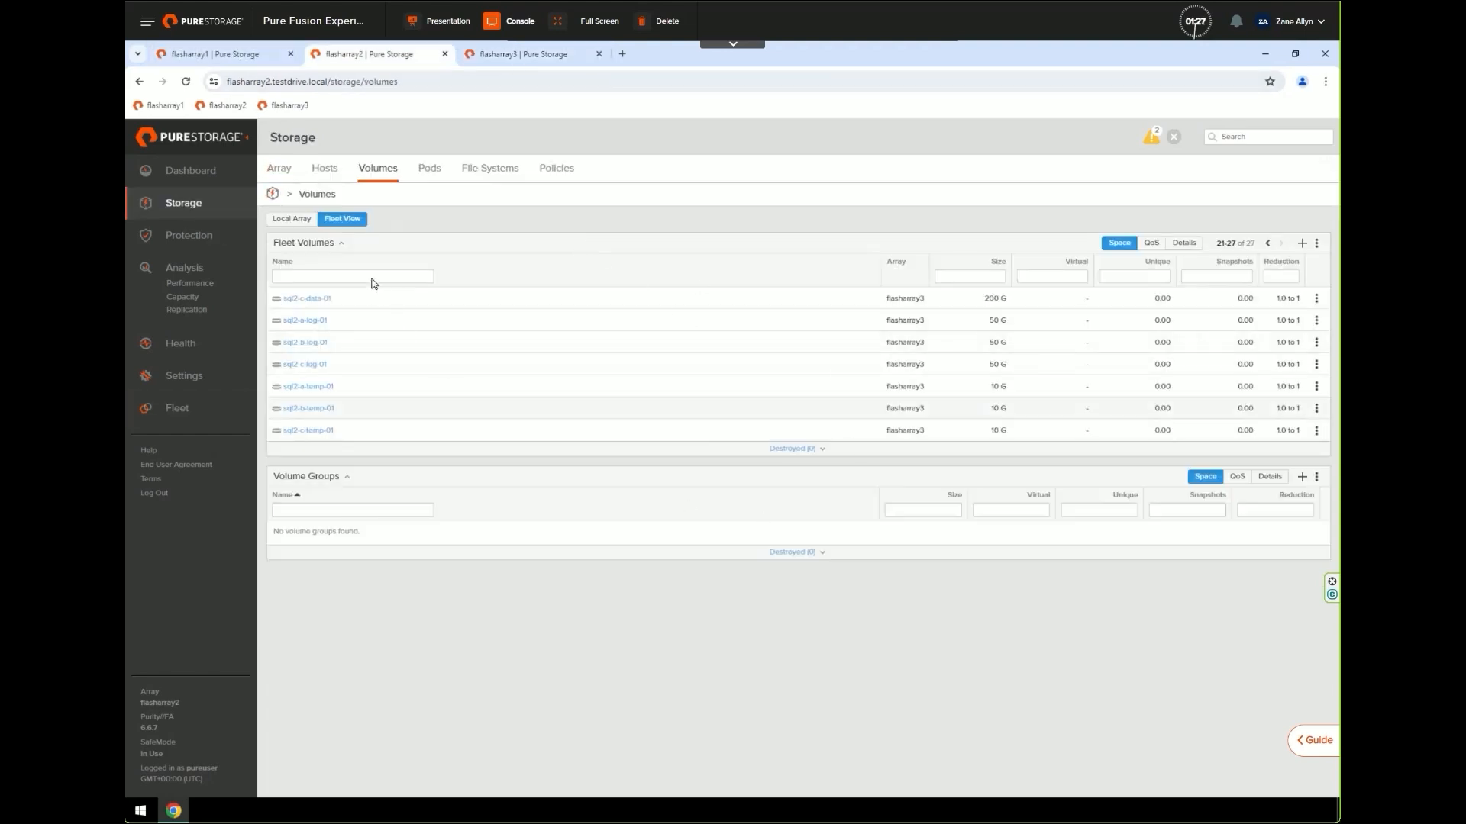
left_click(251, 56)
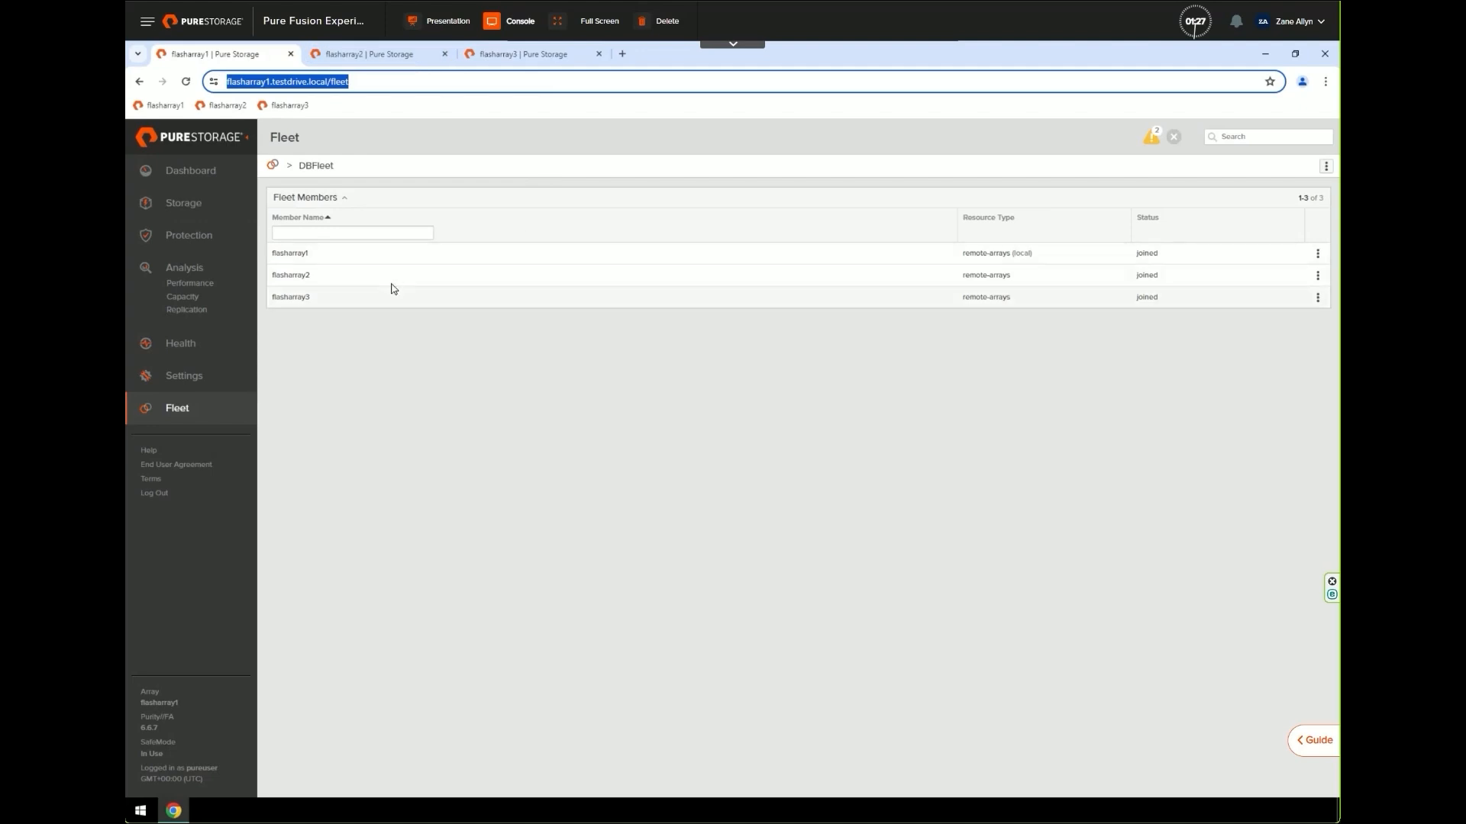
left_click(186, 236)
left_click(186, 215)
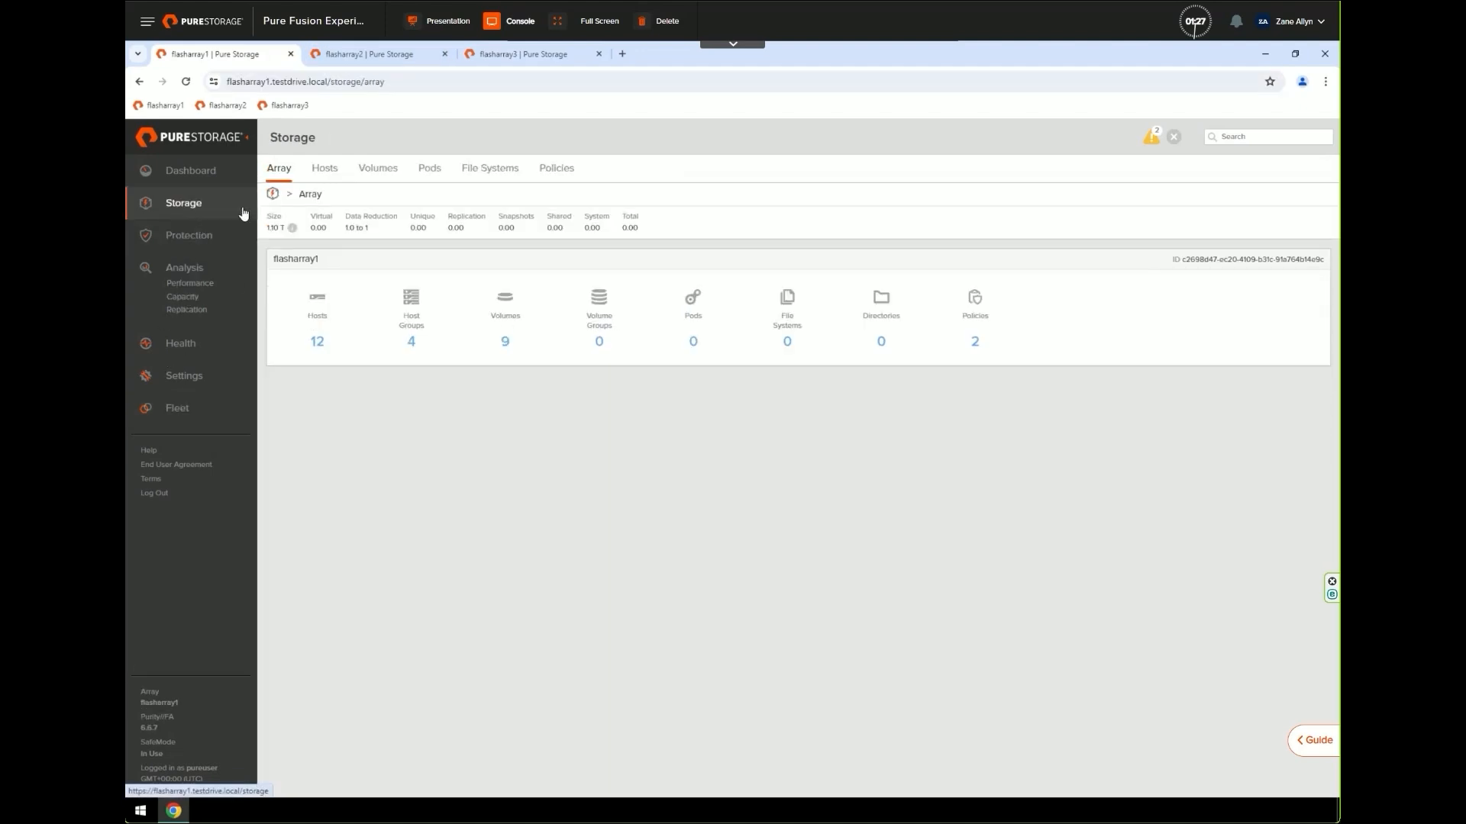
left_click(386, 173)
left_click(336, 253)
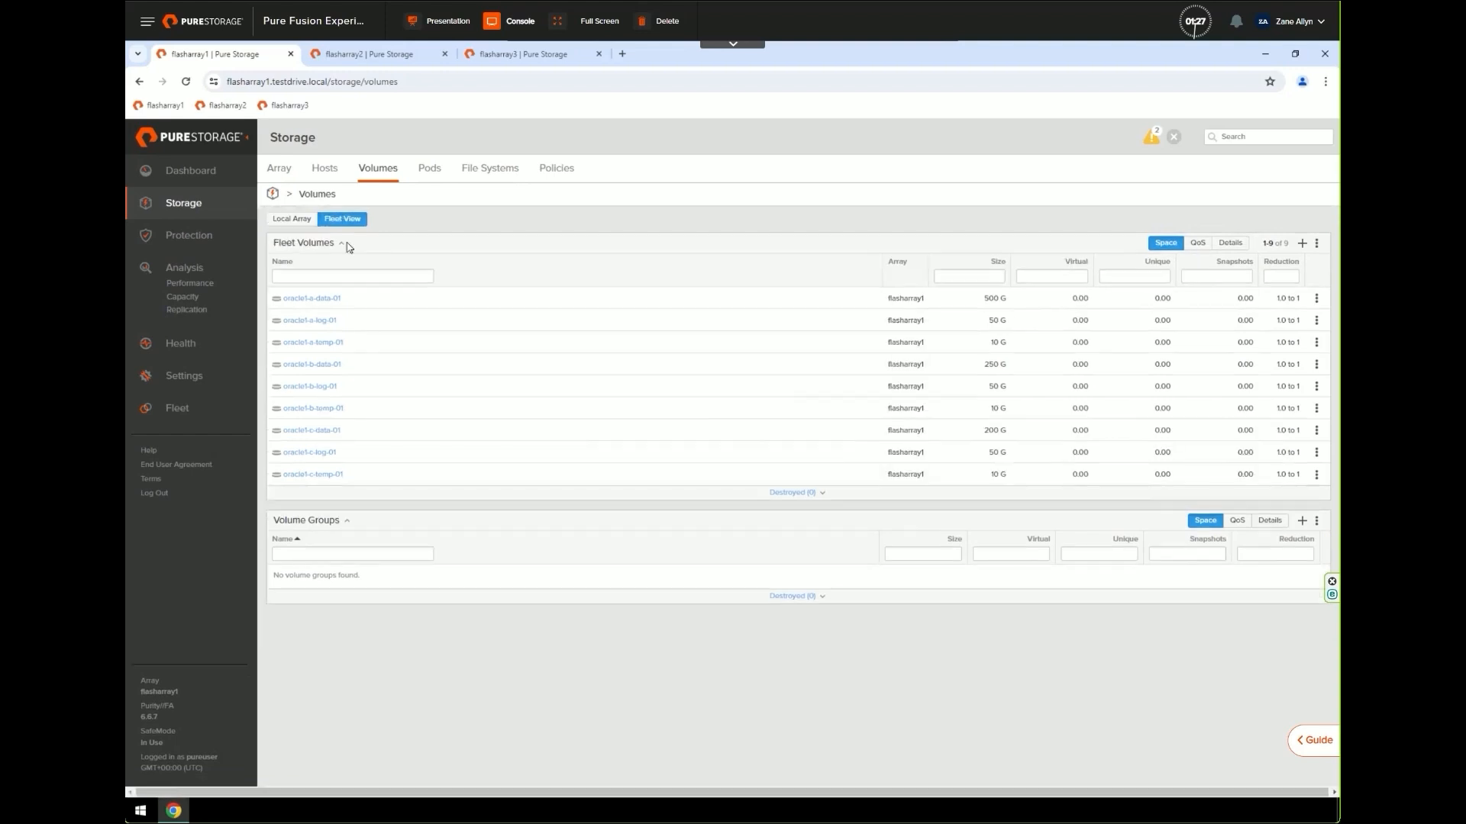
left_click(299, 278)
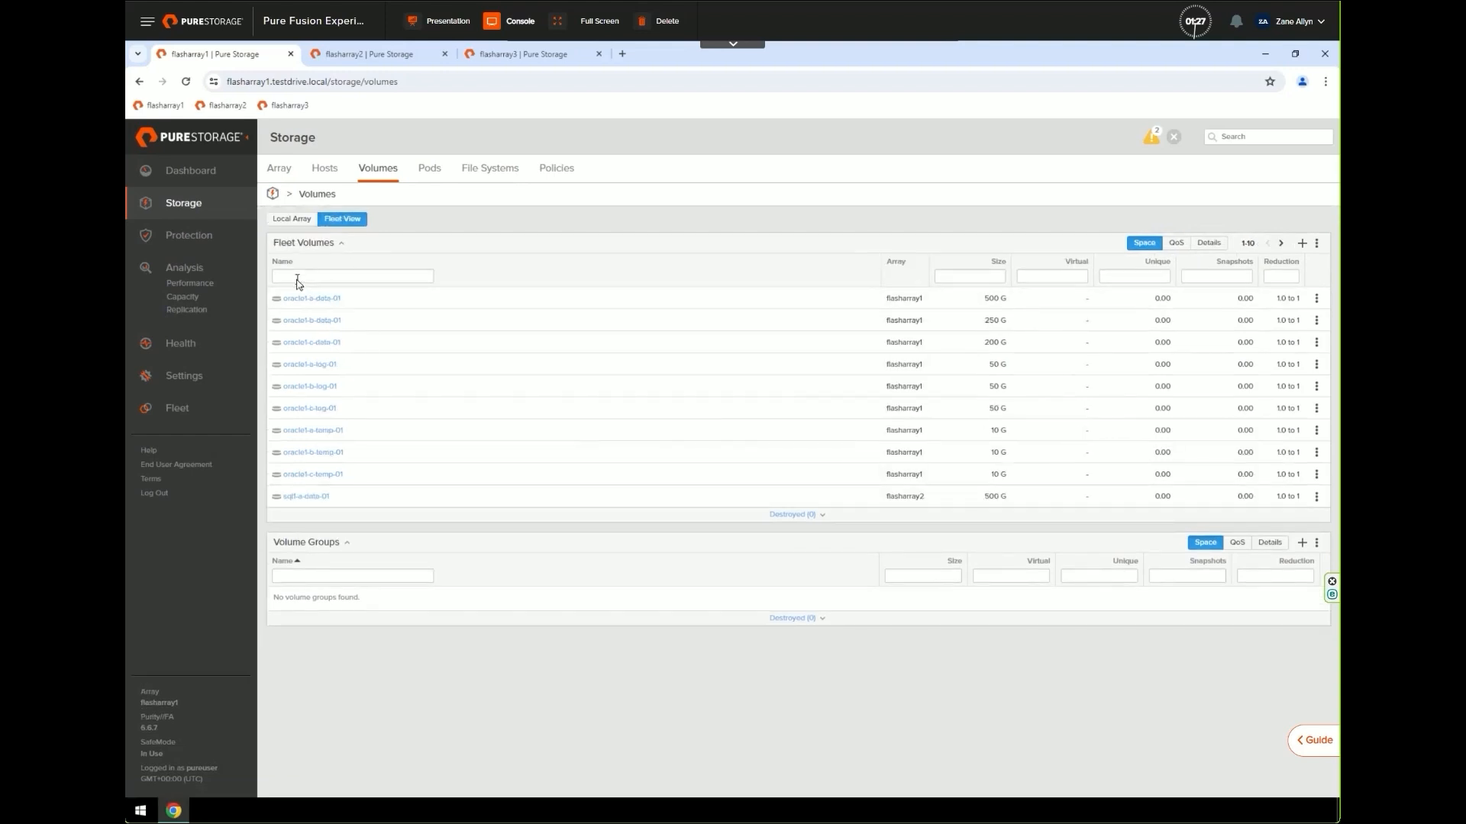
type("test")
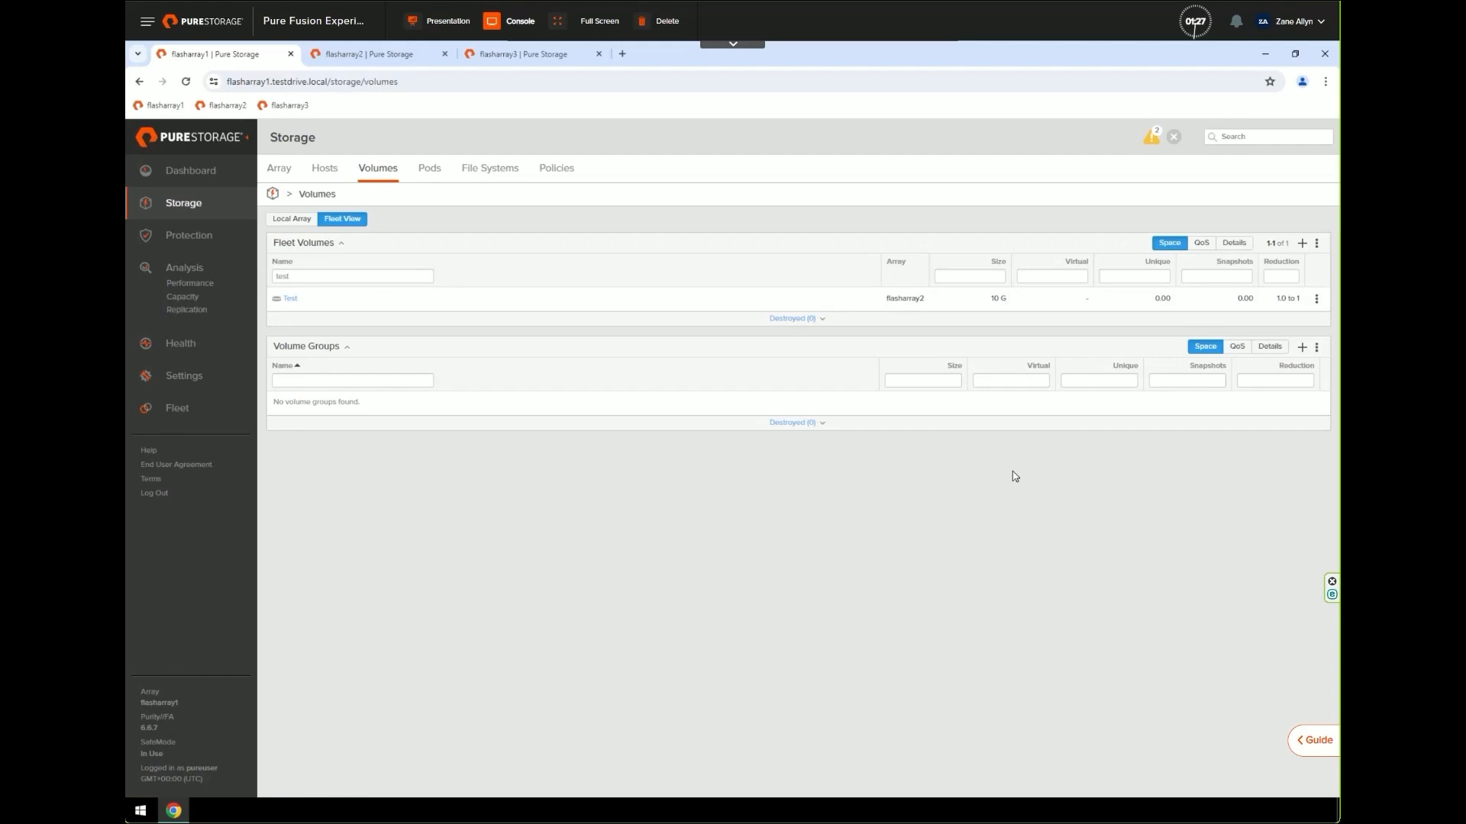
- Limit flasharray1's volume list to the local array, and view the array's storage hosts and pods
left_click(303, 224)
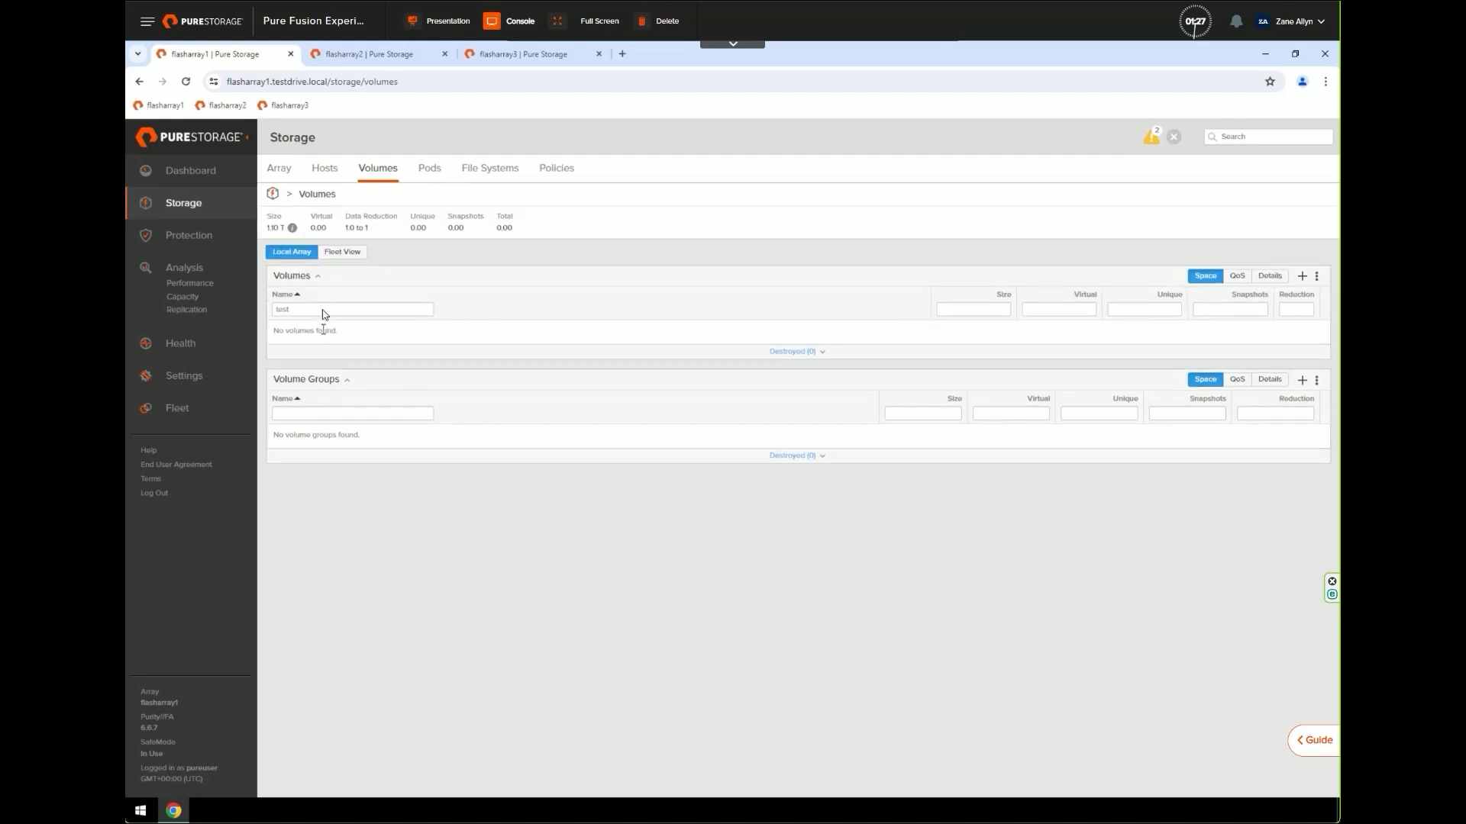
double_click(302, 313)
left_click(326, 170)
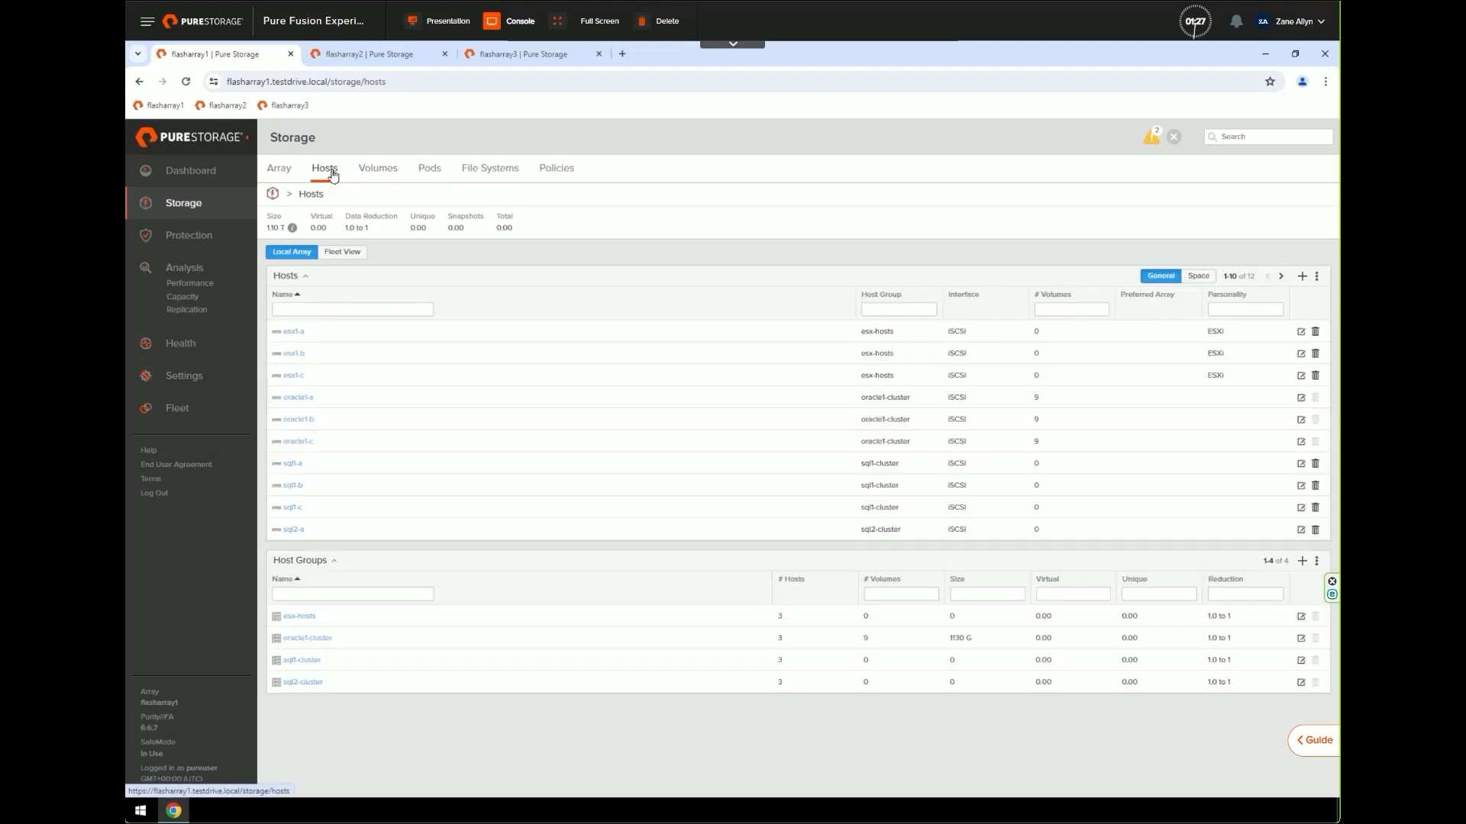
left_click(436, 170)
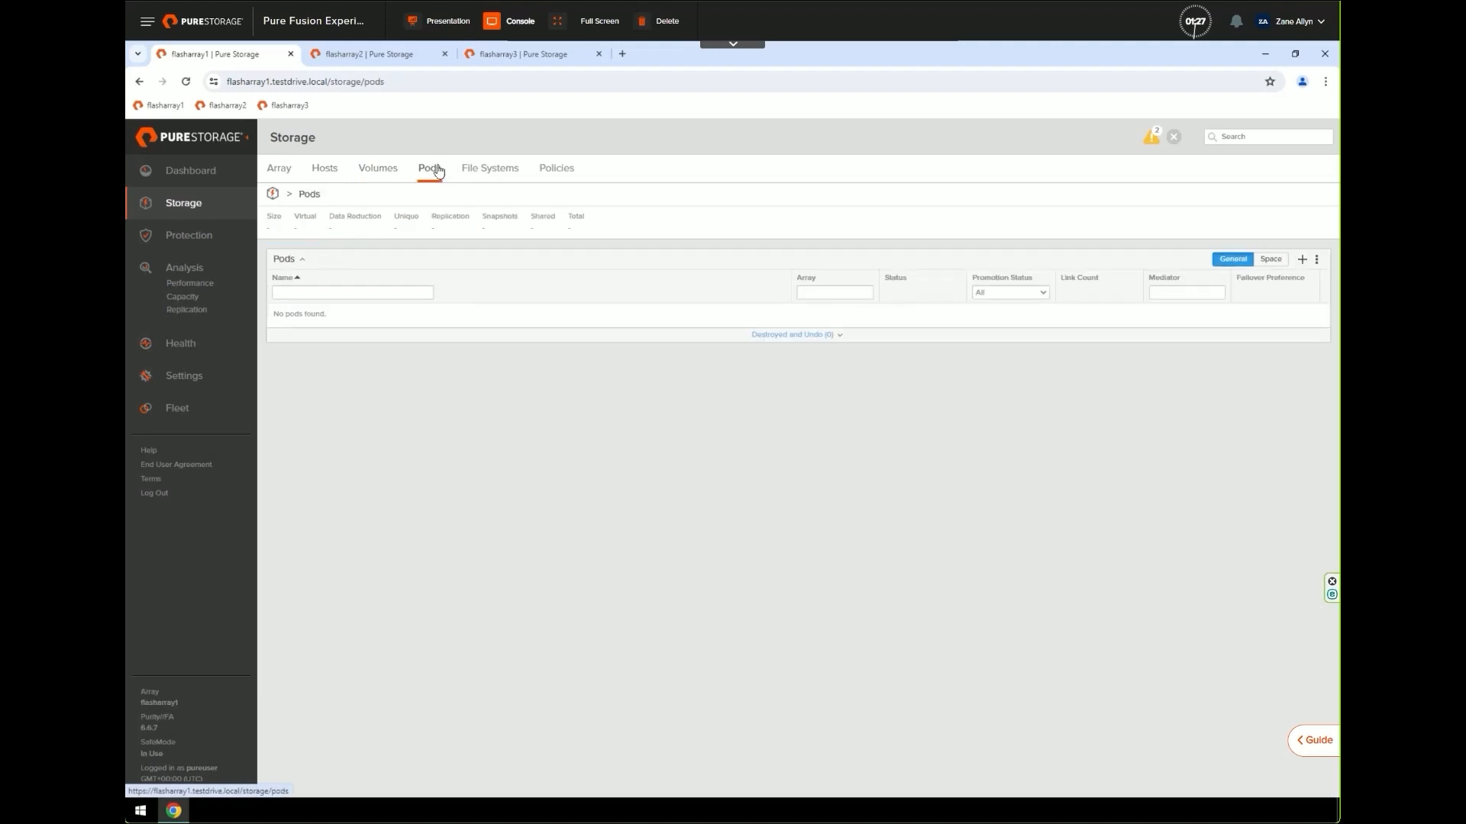